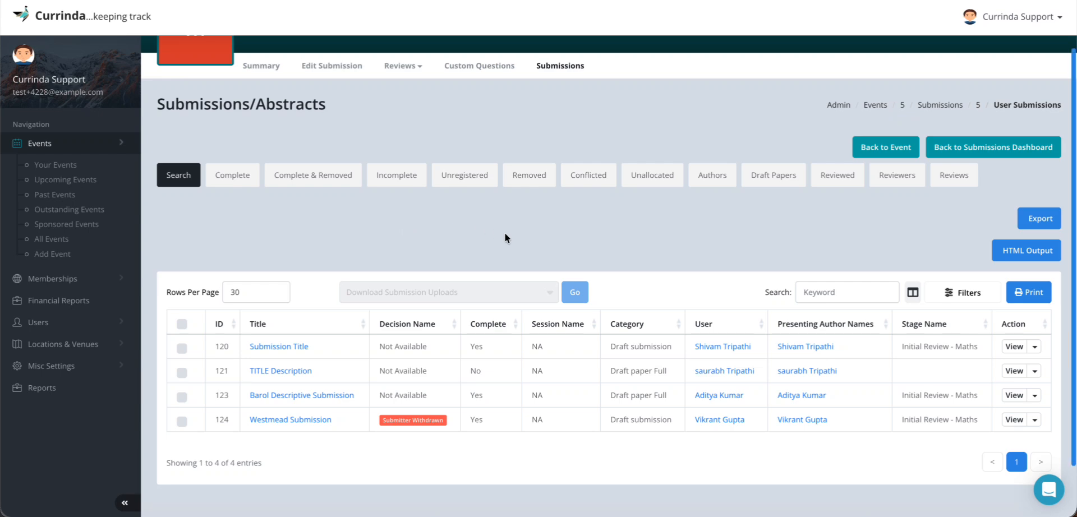
scroll(505, 236, "up", 1)
scroll(504, 237, "down", 2)
scroll(504, 233, "up", 4)
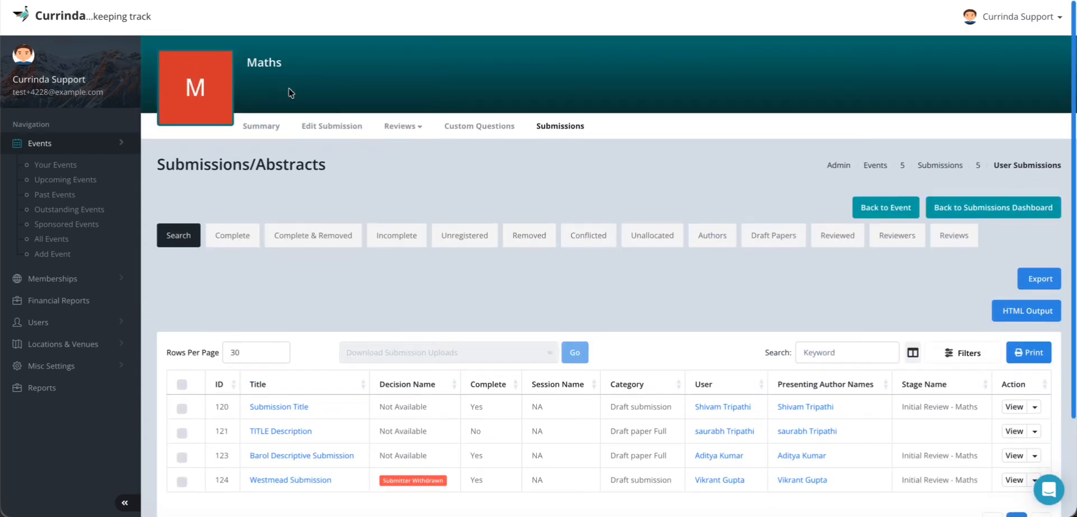
double_click(270, 62)
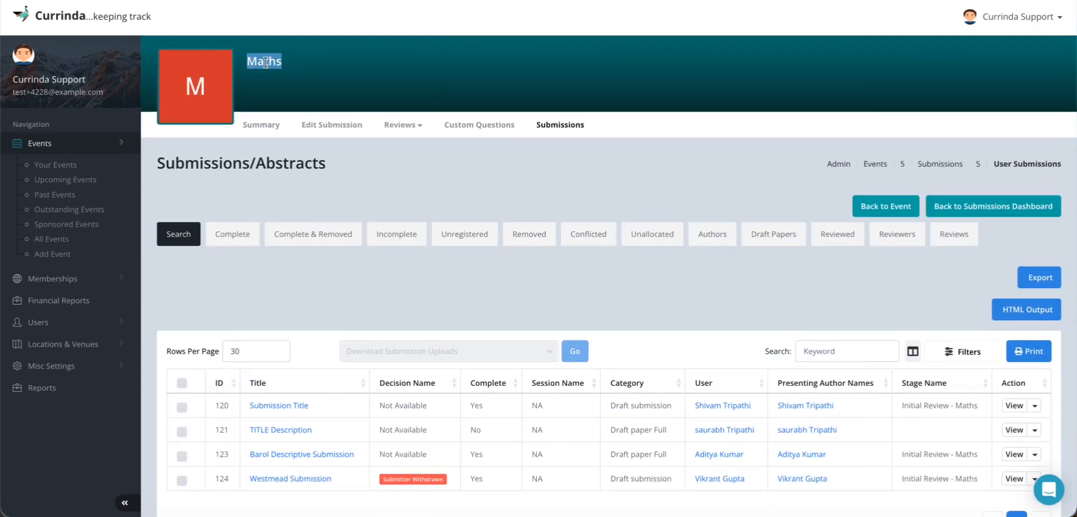
scroll(320, 245, "down", 4)
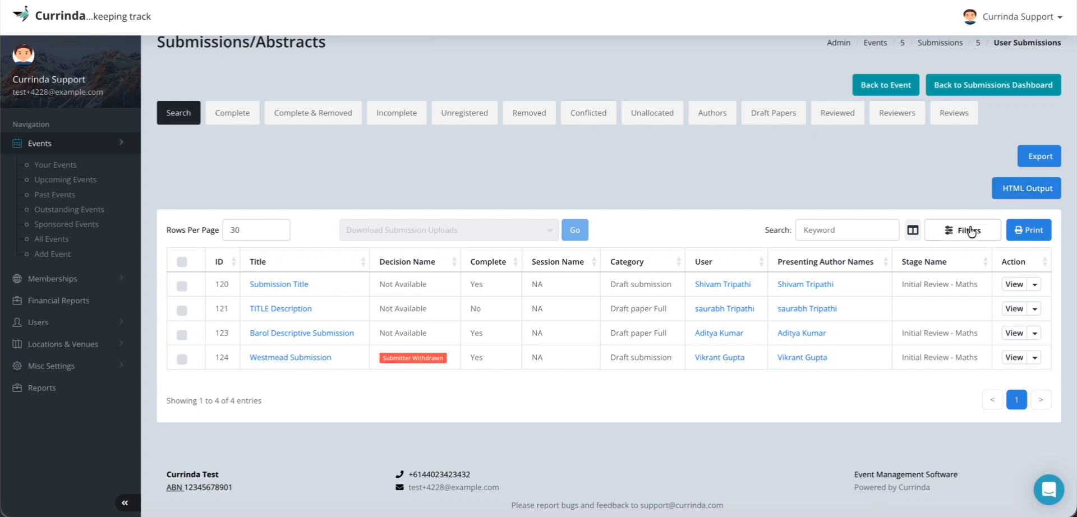
- Open the submission filters, inspect the Complete and Search filters, and return to the list with the keyword search active
left_click(969, 230)
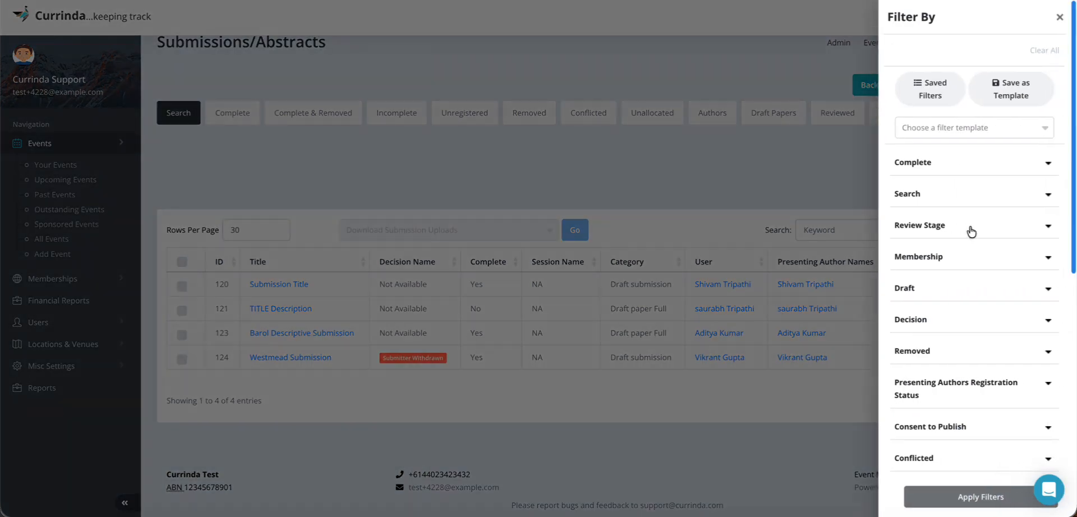
scroll(971, 231, "down", 1)
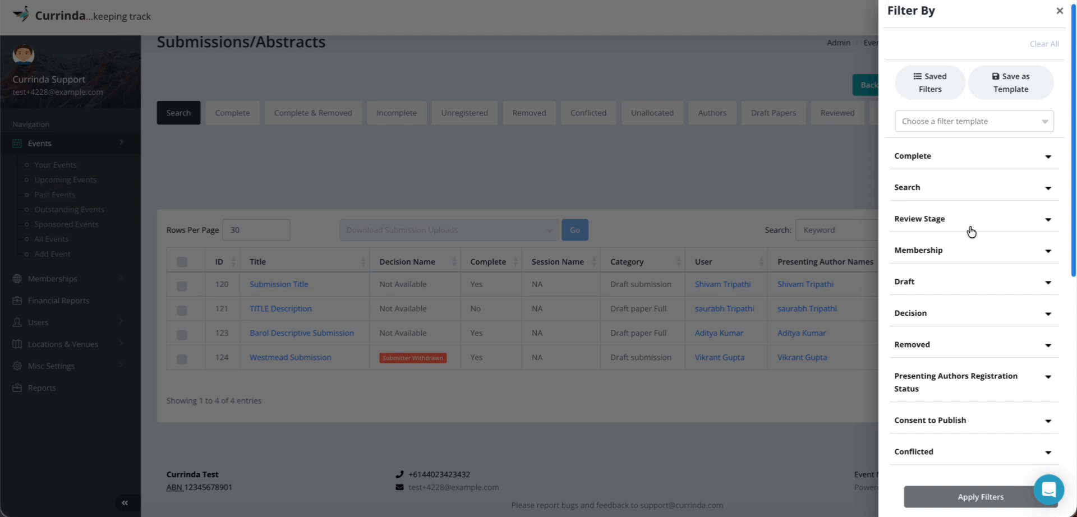
left_click(961, 162)
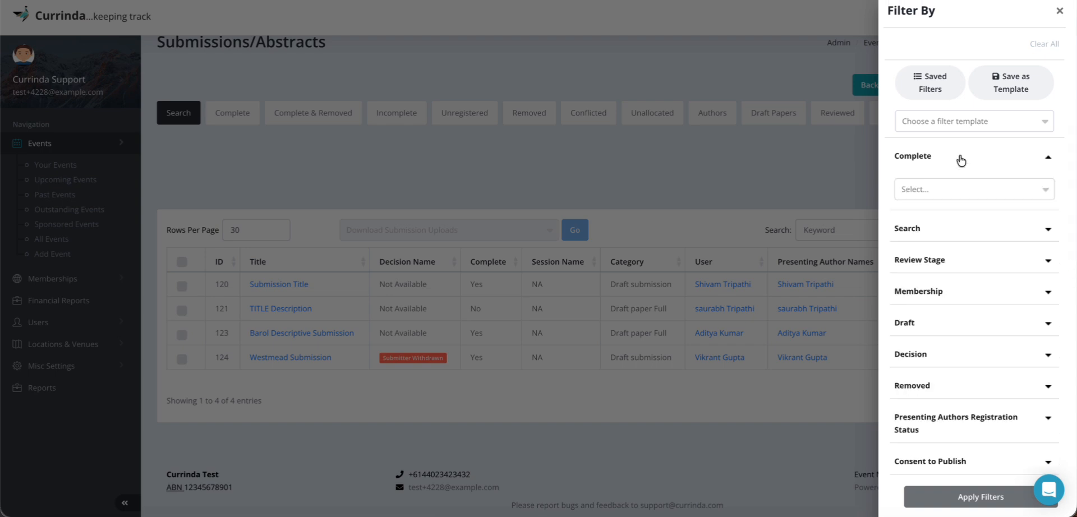
left_click(961, 161)
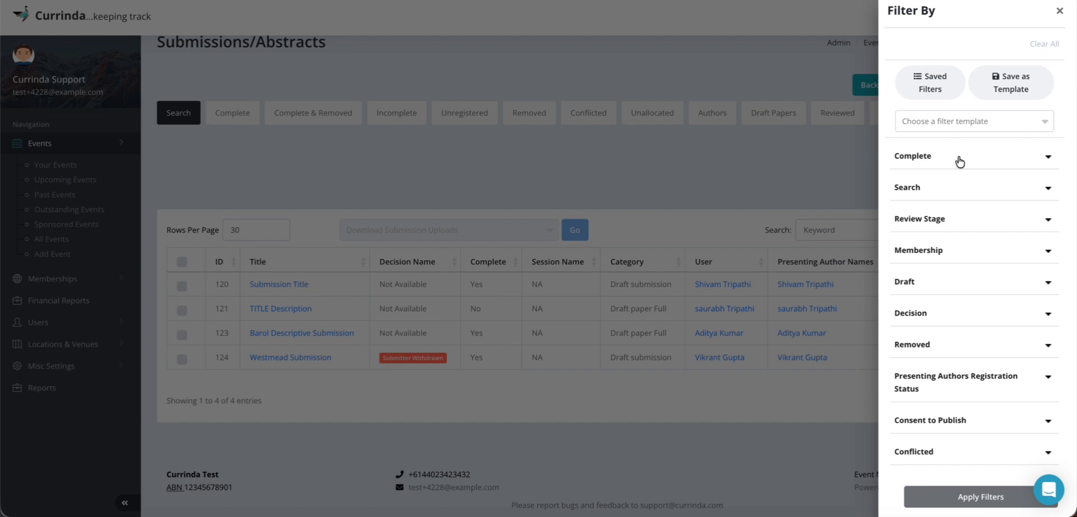
left_click(932, 192)
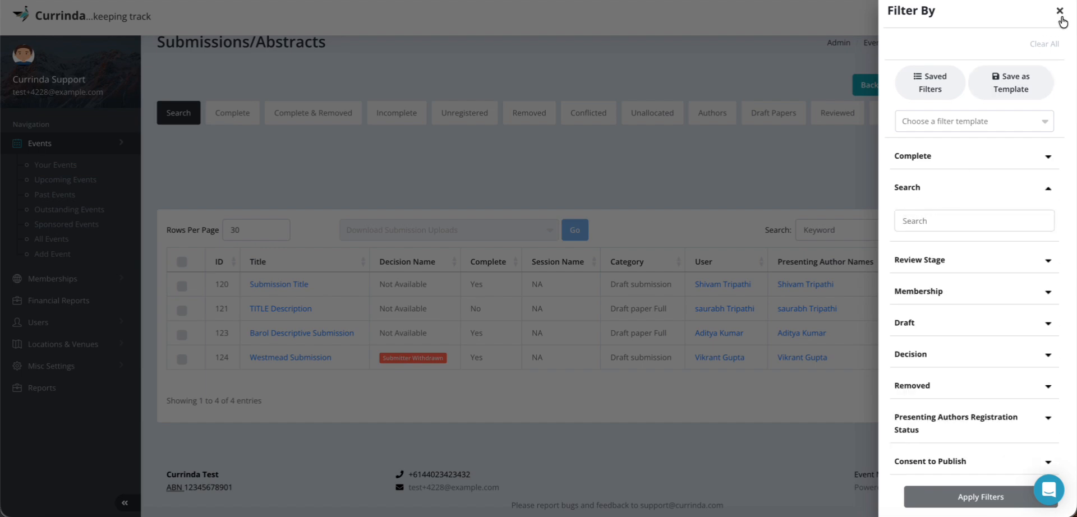
left_click(1058, 12)
left_click(835, 235)
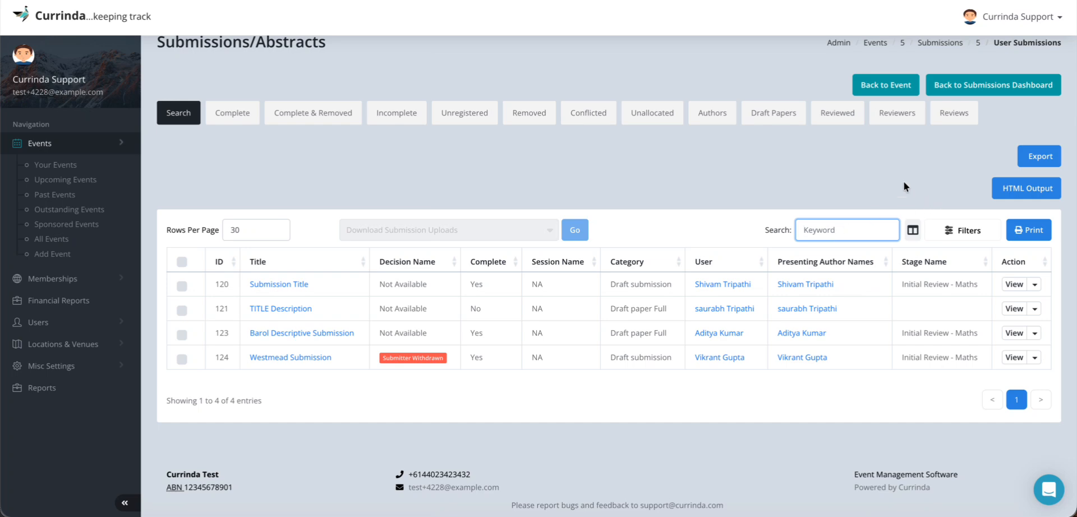
- Reopen the submission filters and examine the options of the Review Stage, Membership and Draft filters
left_click(960, 229)
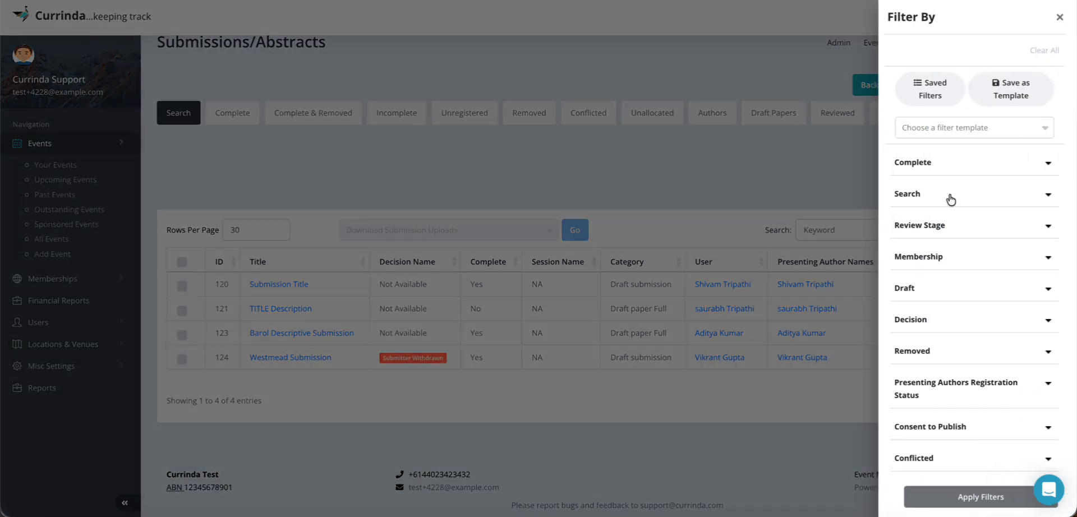
left_click(924, 224)
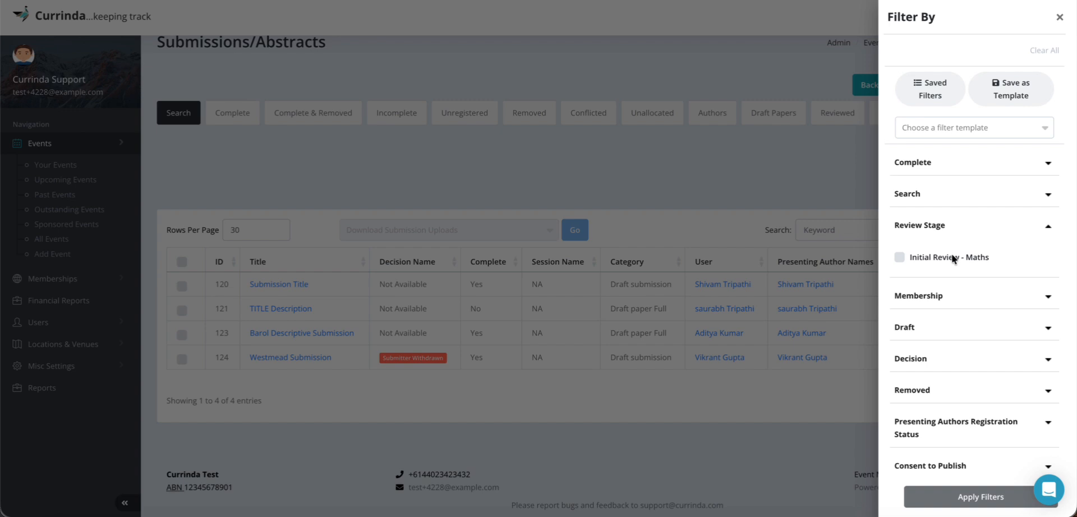
left_click(944, 227)
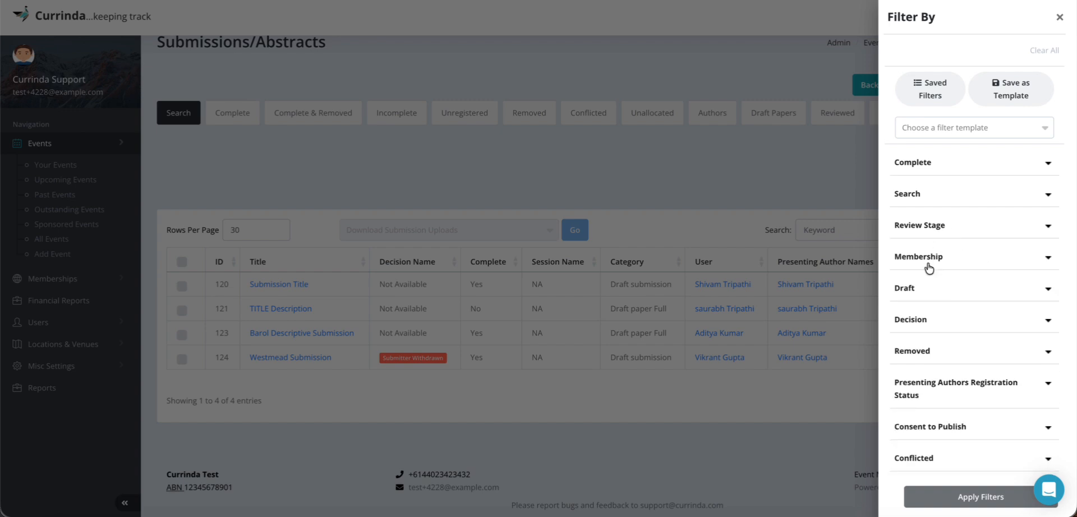
left_click(929, 259)
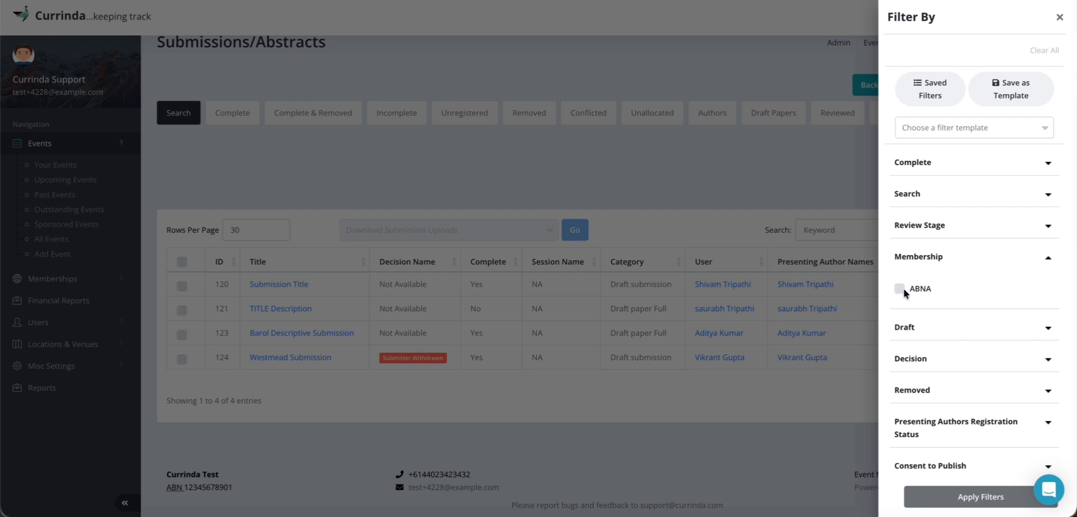
left_click(918, 256)
left_click(910, 288)
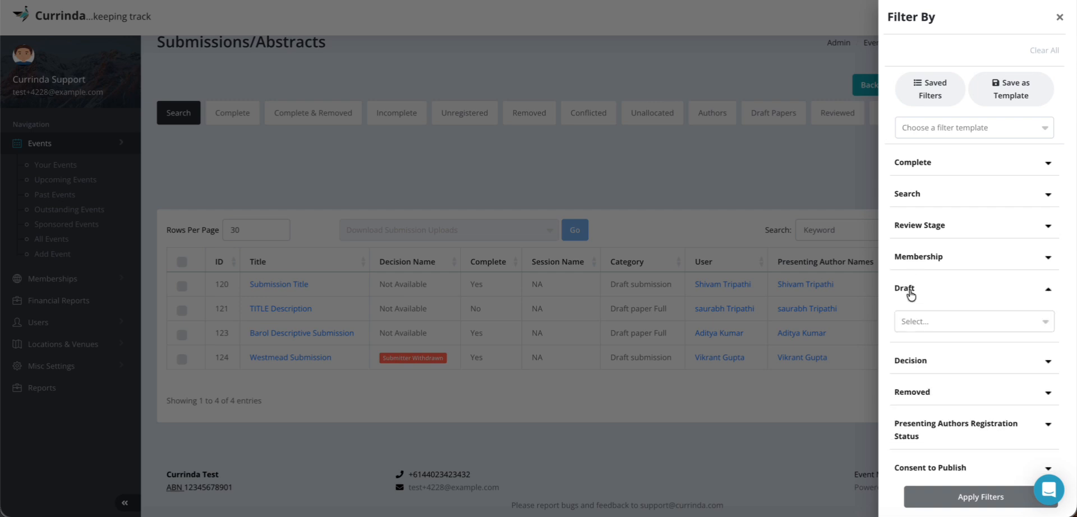
left_click(913, 321)
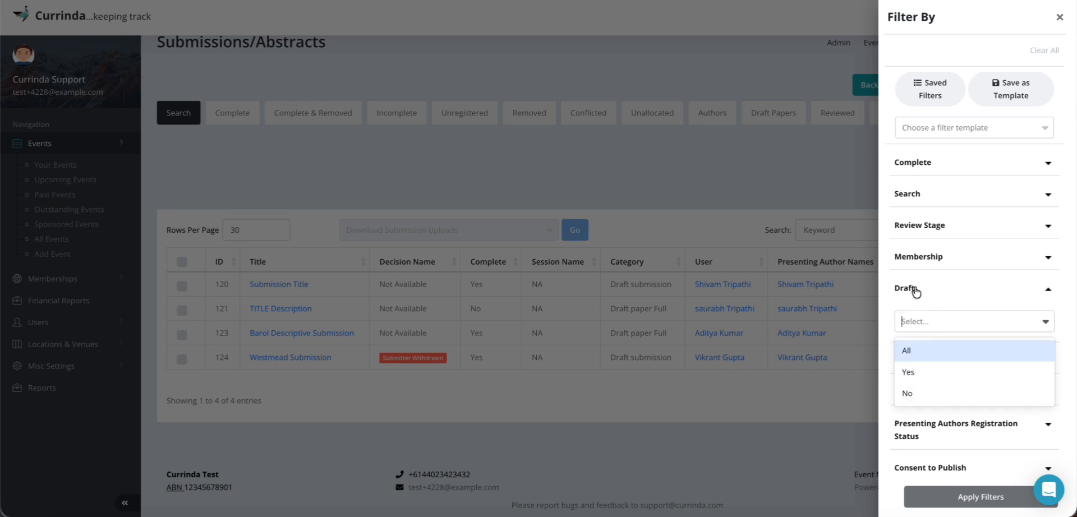
left_click(916, 291)
left_click(915, 291)
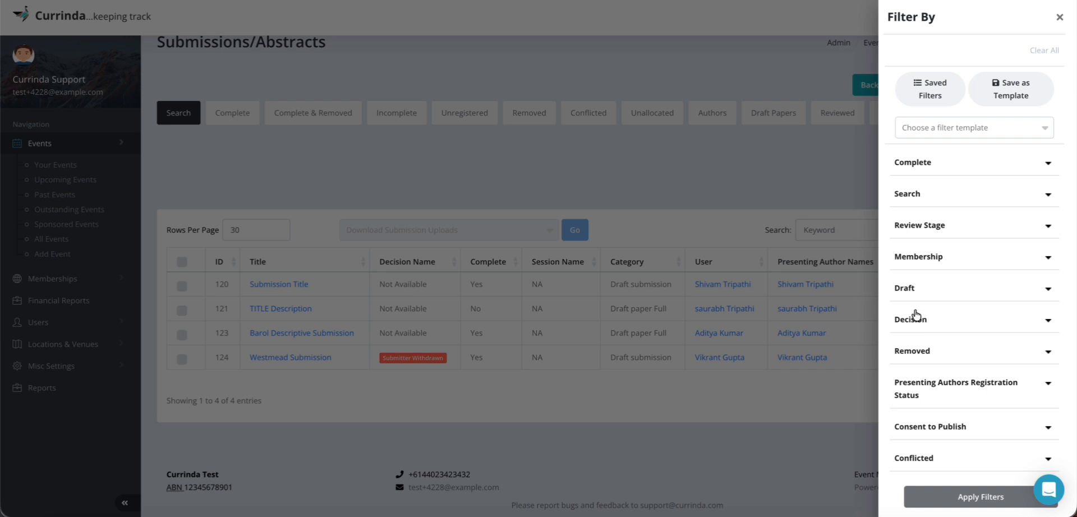
- Examine the options available in the Decision and Removed filters
left_click(918, 320)
scroll(925, 348, "down", 1)
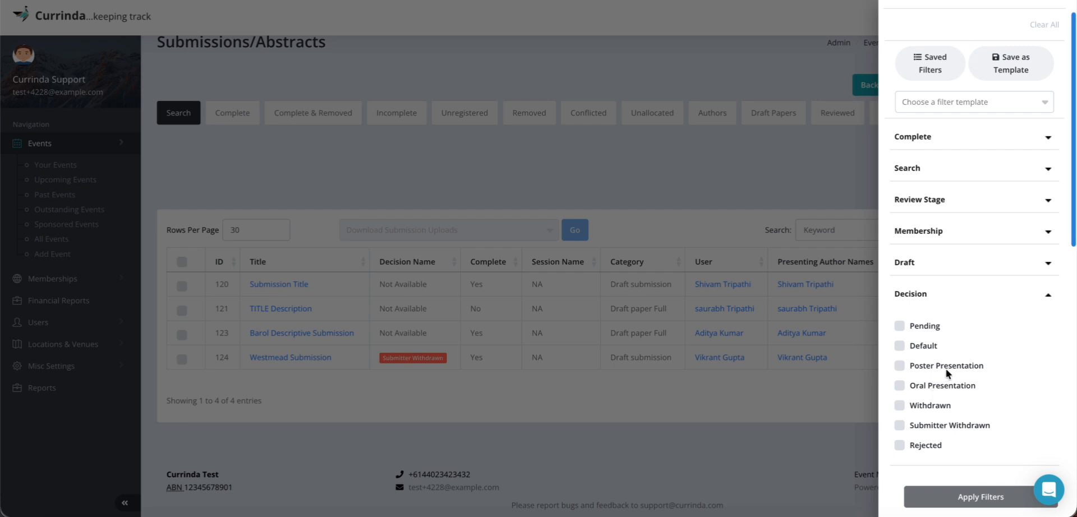
scroll(946, 373, "down", 1)
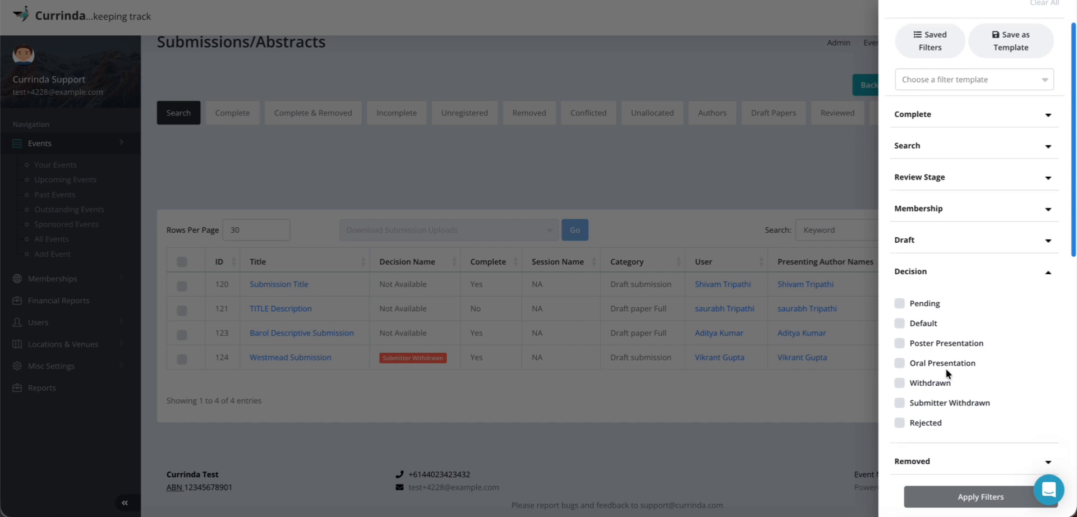
left_click(951, 272)
scroll(952, 300, "down", 2)
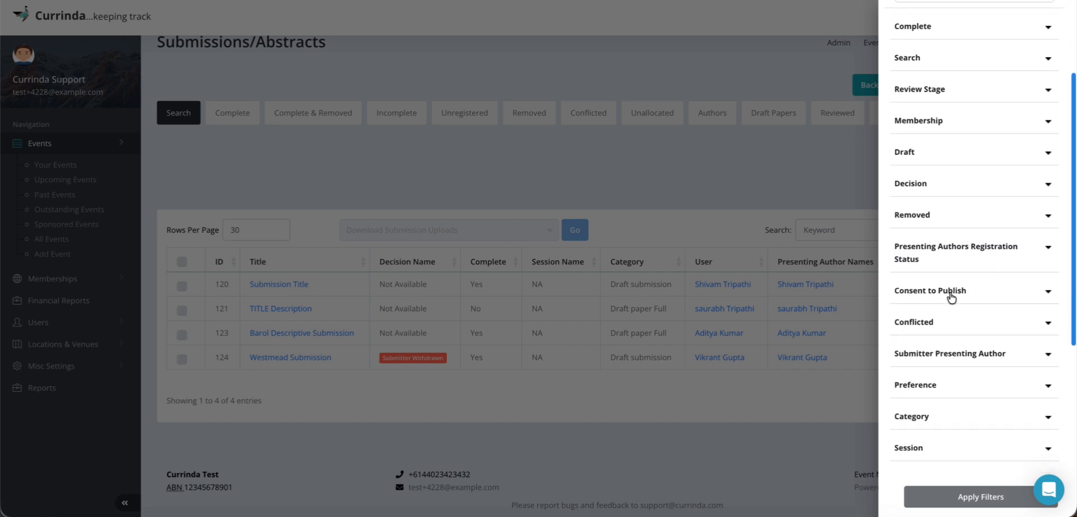
left_click(939, 218)
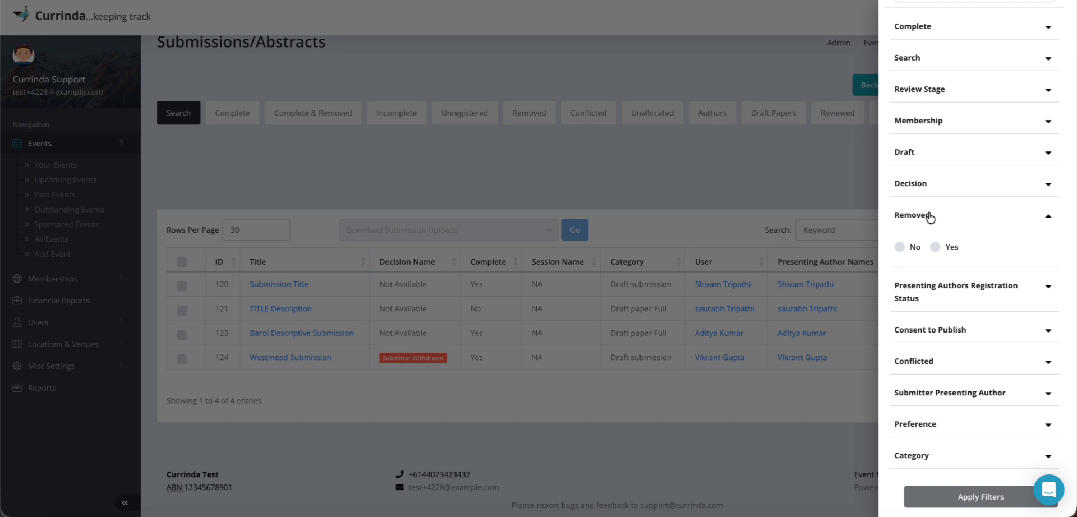
left_click(928, 217)
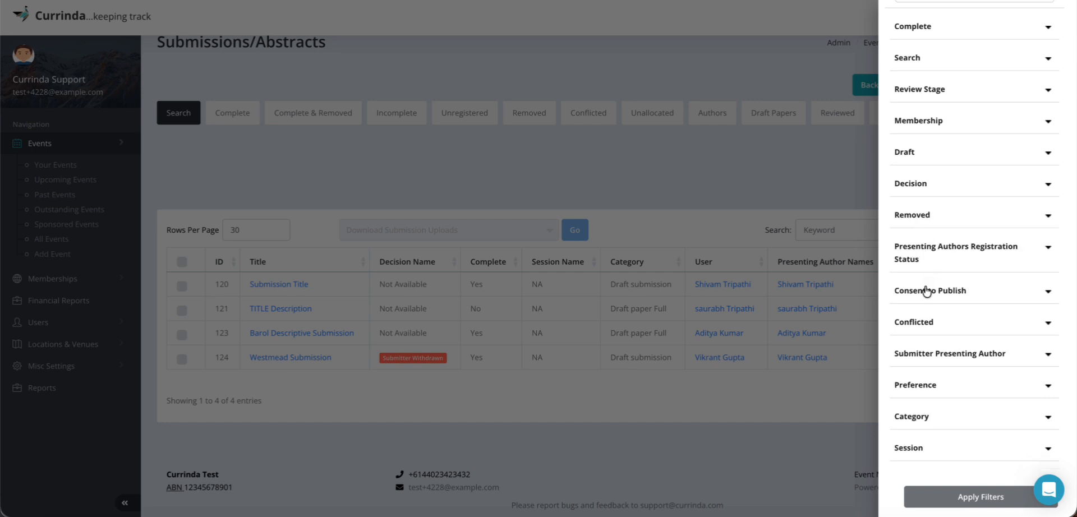
- Set the Consent to Publish filter to No and apply it to the submissions list
left_click(926, 291)
left_click(921, 325)
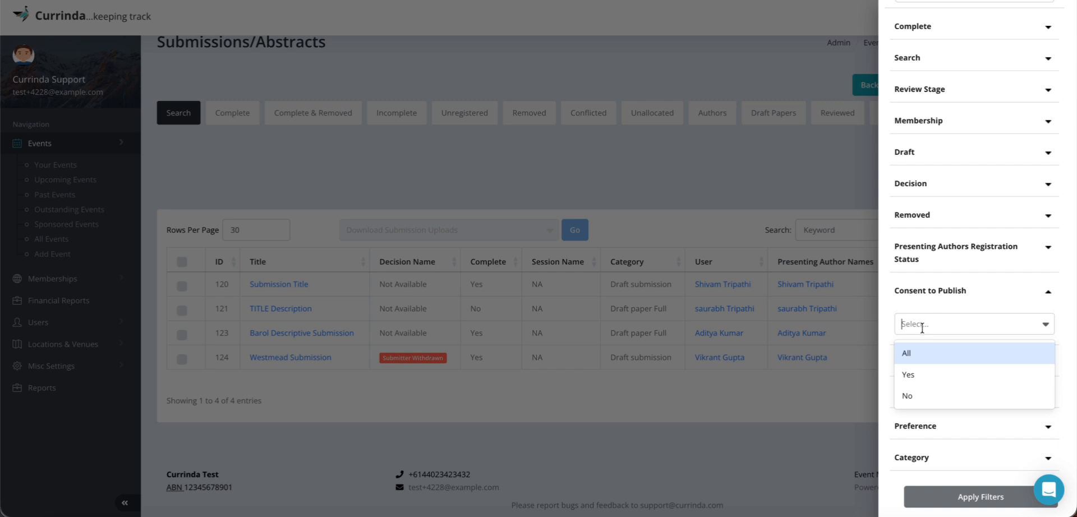
left_click(923, 395)
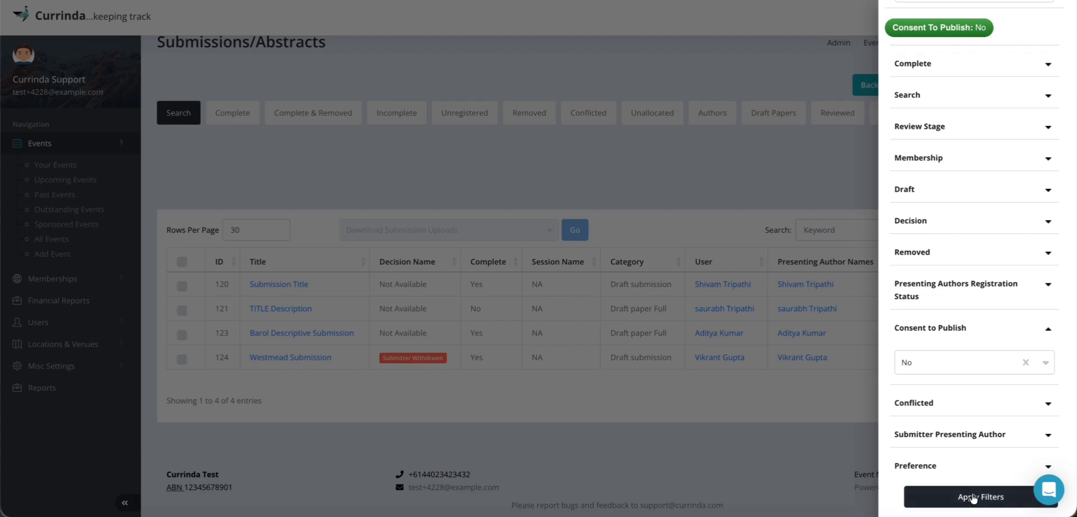
left_click(973, 497)
scroll(523, 338, "up", 2)
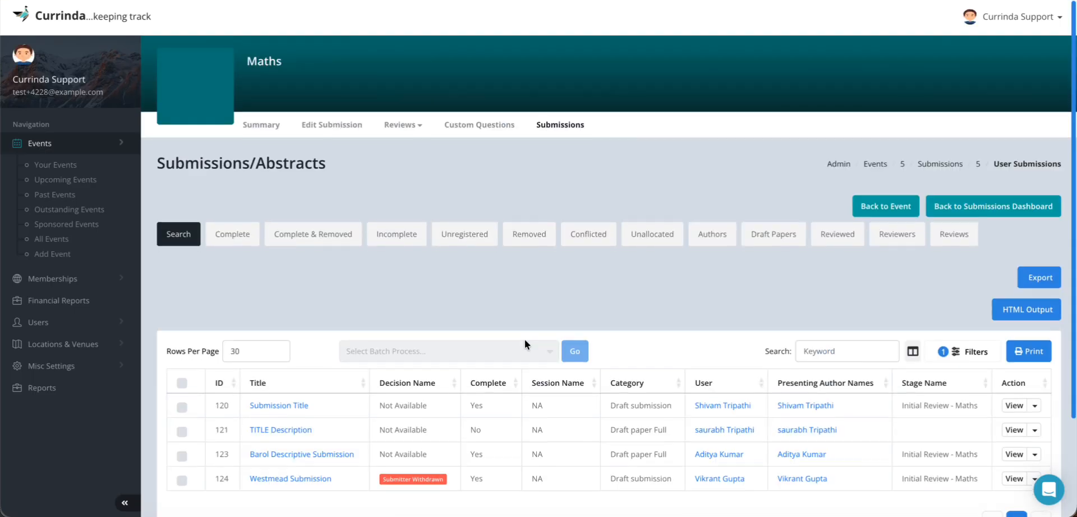
scroll(601, 451, "down", 2)
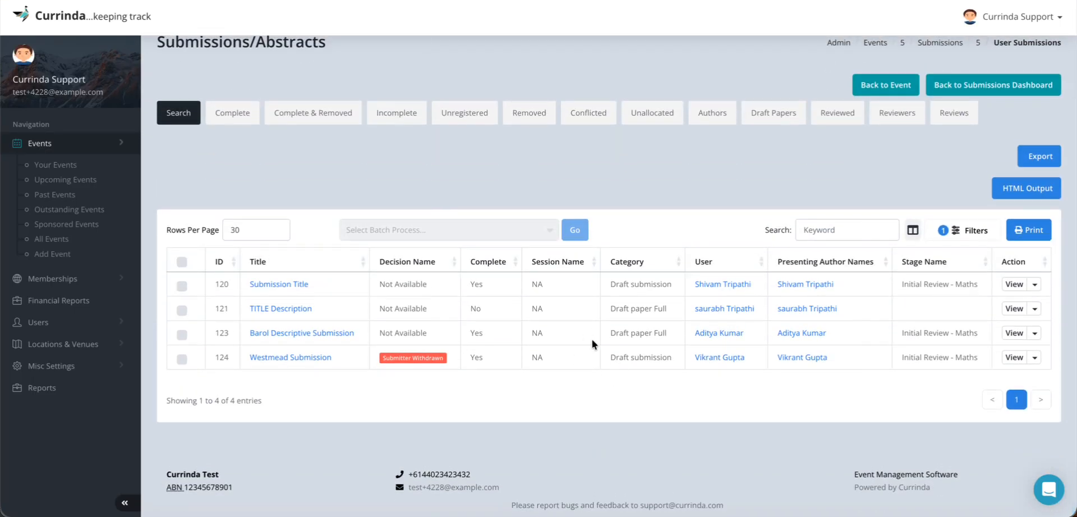
- Reopen the submission filters, change Consent to Publish to All, and clear that filter's value
left_click(974, 231)
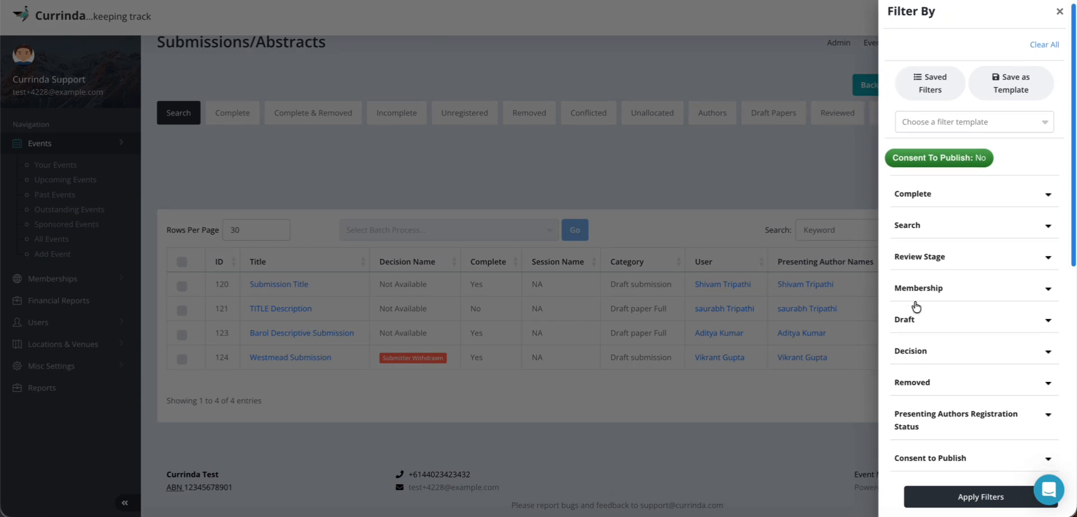
scroll(916, 306, "down", 5)
scroll(916, 306, "up", 2)
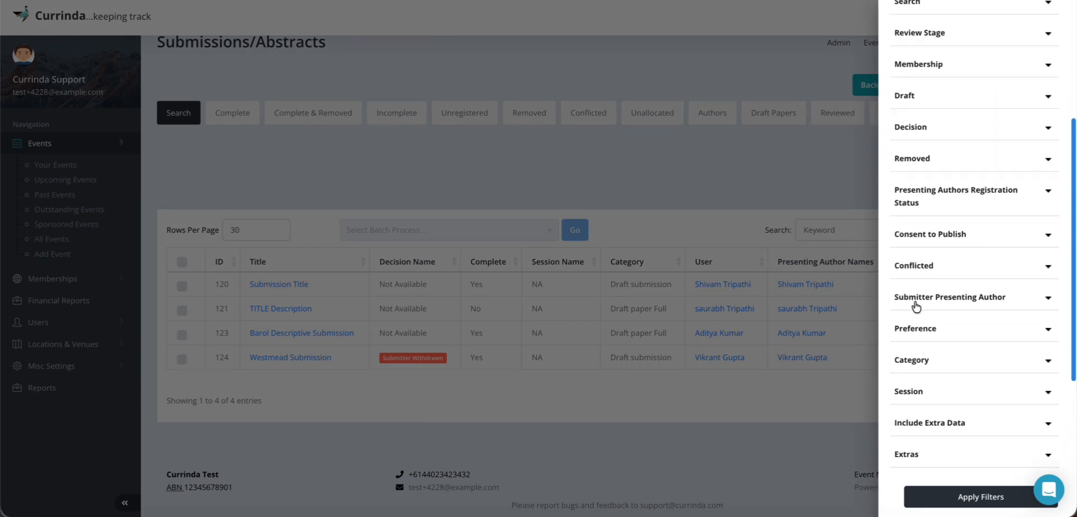
scroll(916, 306, "up", 3)
scroll(956, 241, "down", 4)
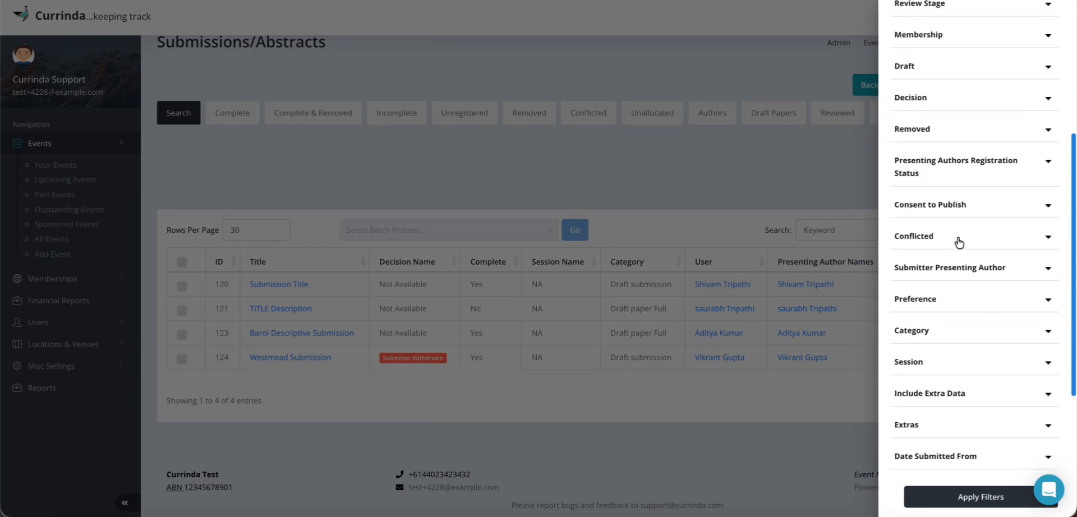
left_click(947, 205)
left_click(918, 243)
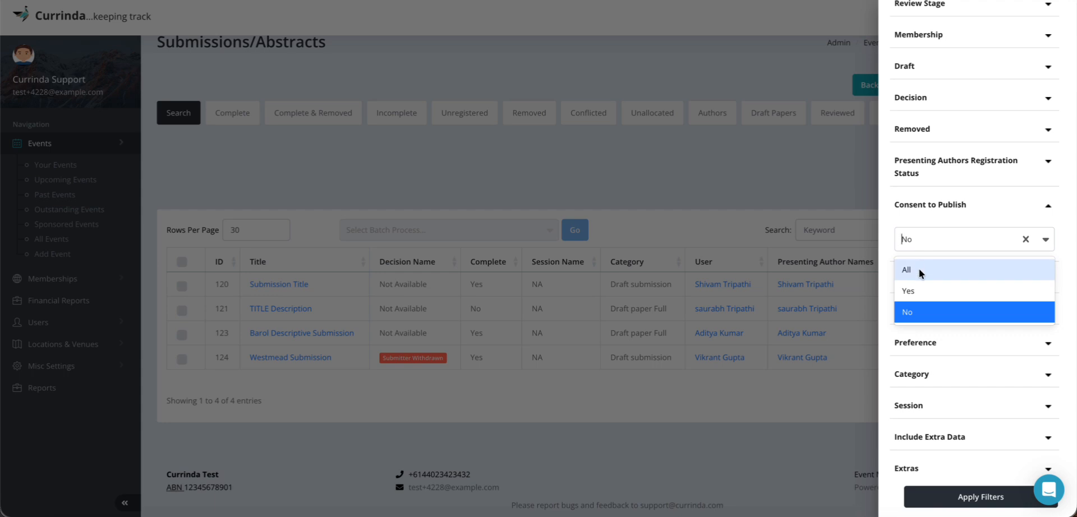
left_click(920, 271)
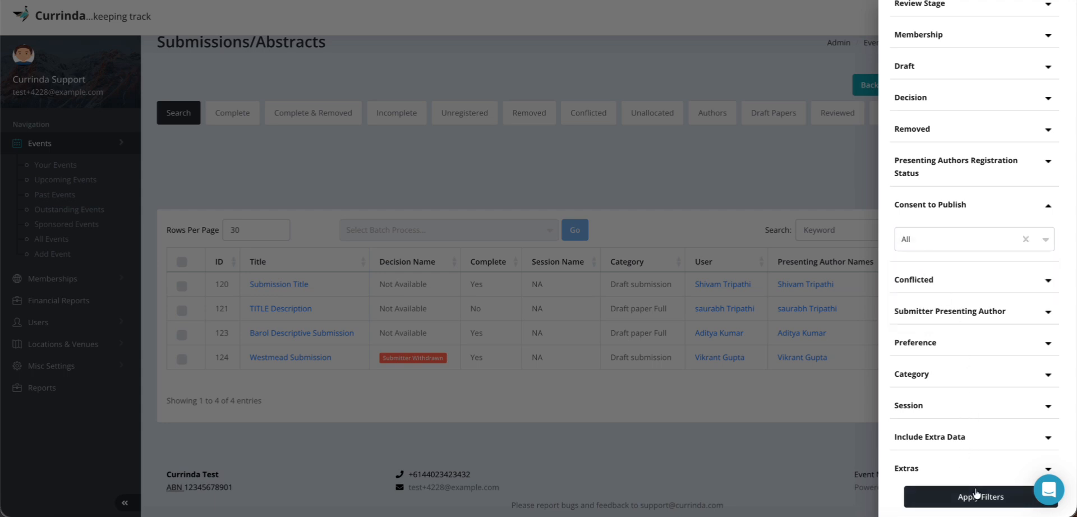
left_click(1025, 239)
left_click(982, 210)
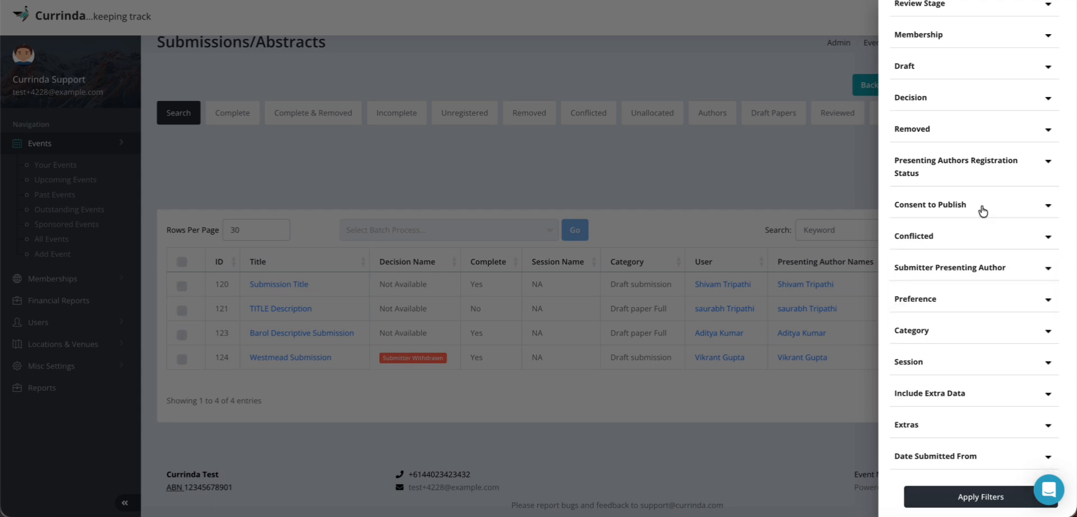
- Set the Conflicted filter to Yes and apply it to the submissions list
left_click(937, 238)
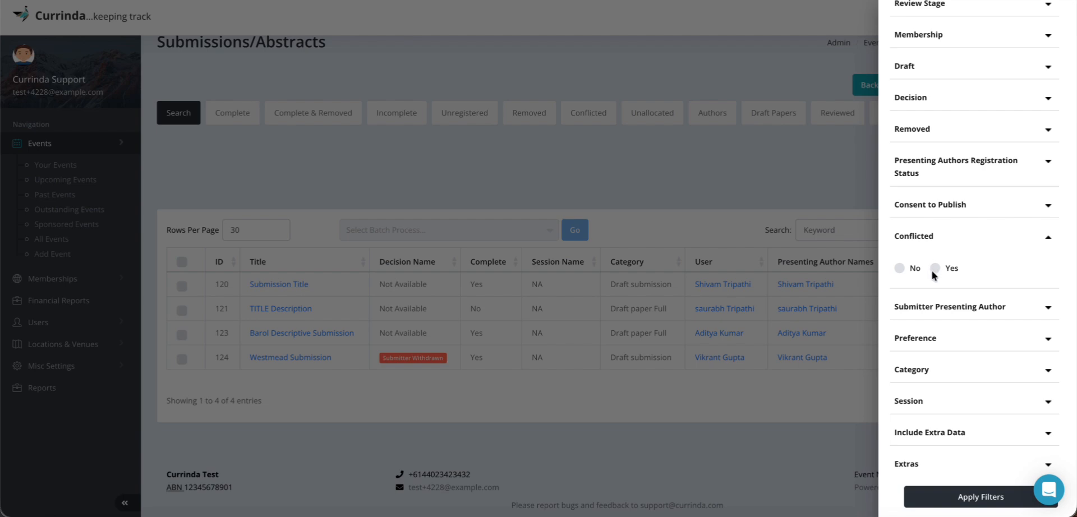
left_click(935, 269)
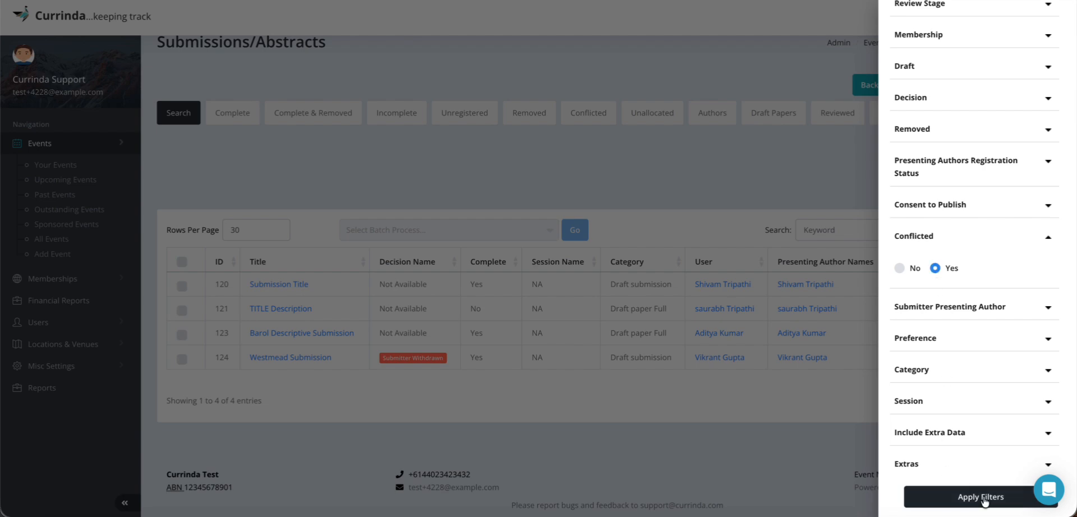
left_click(984, 498)
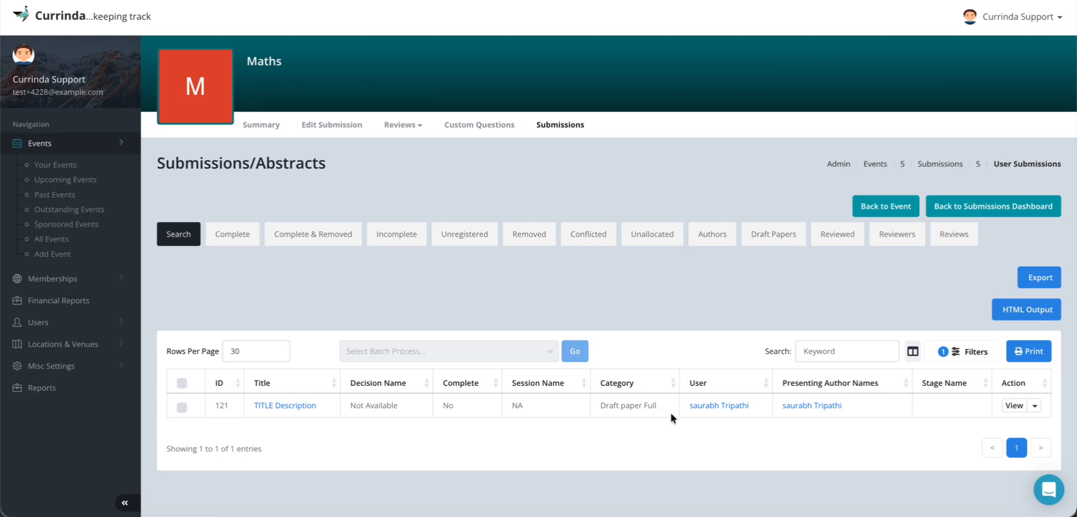
- Review the list of available submission filters with Conflicted set to Yes, and close the filters without changes
left_click(965, 352)
scroll(976, 324, "down", 6)
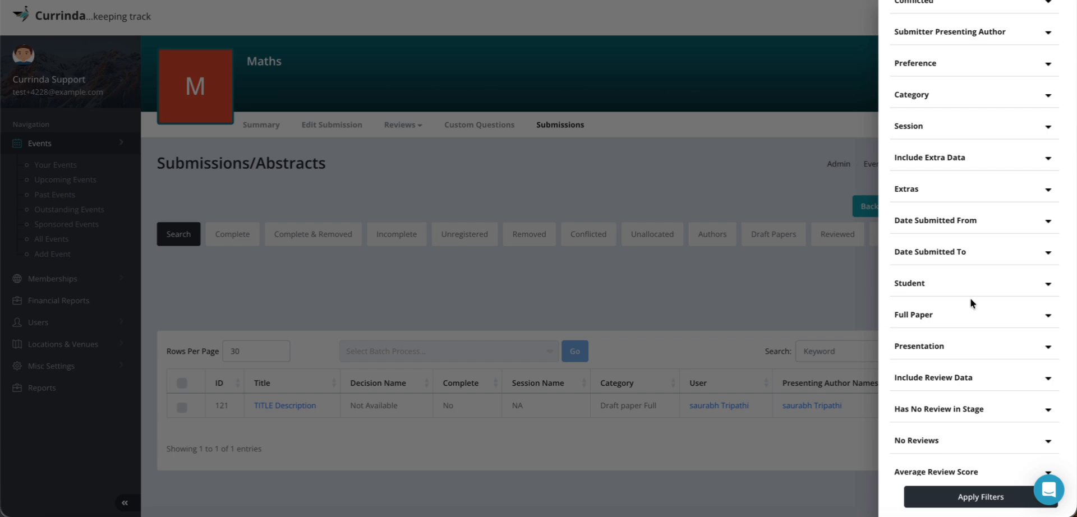
scroll(970, 301, "up", 6)
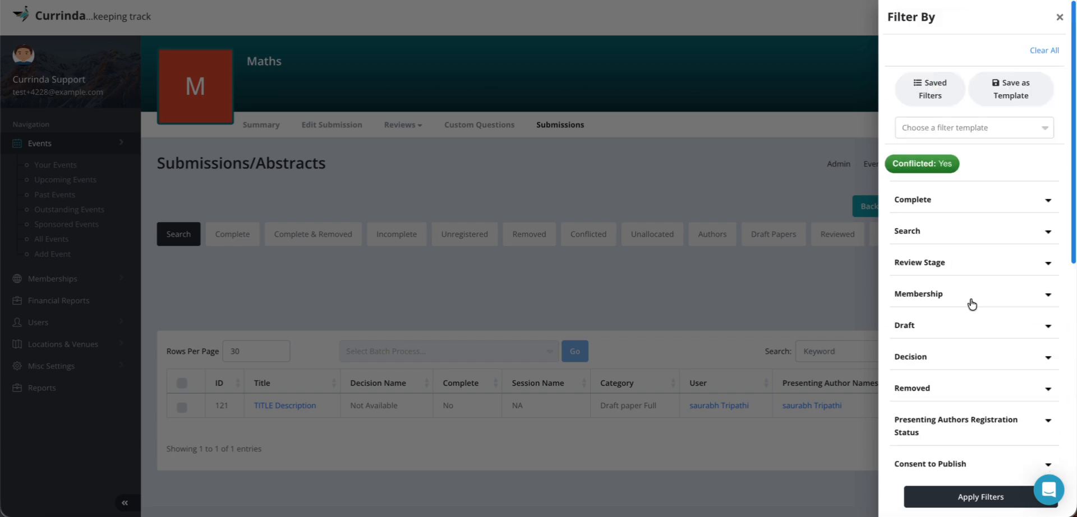
left_click(1059, 17)
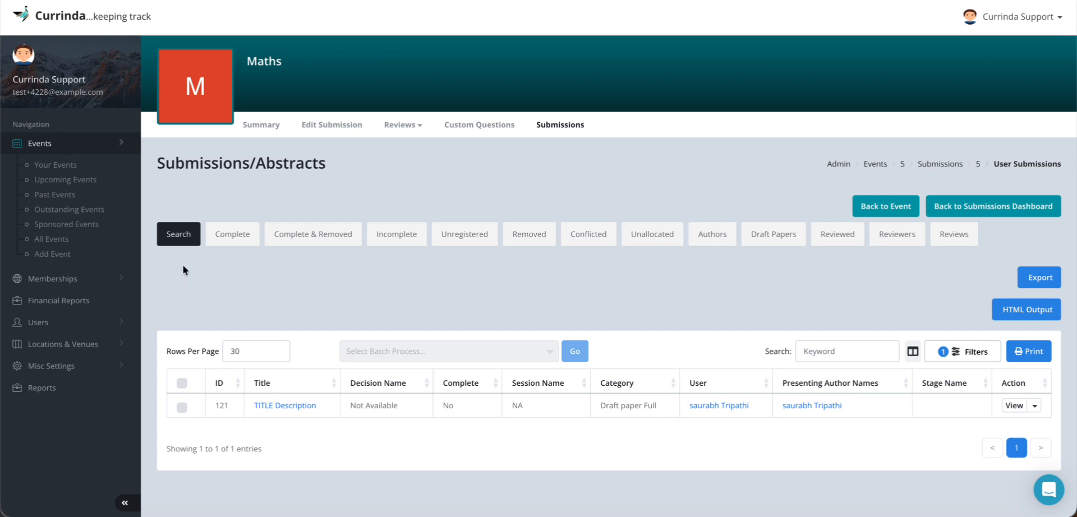
- View the Complete submissions and the Complete & Removed submissions, and return to the Complete list
left_click(239, 238)
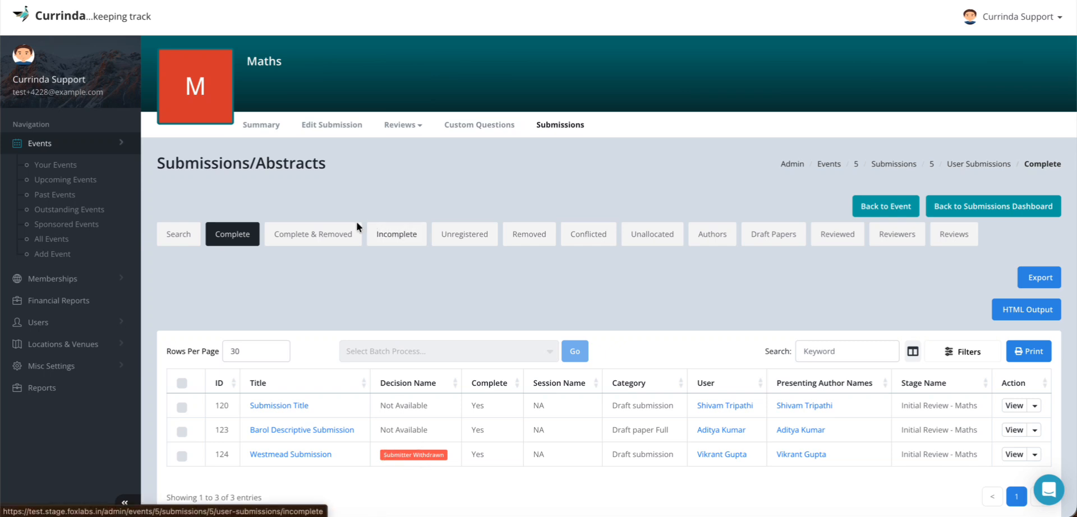
left_click(317, 234)
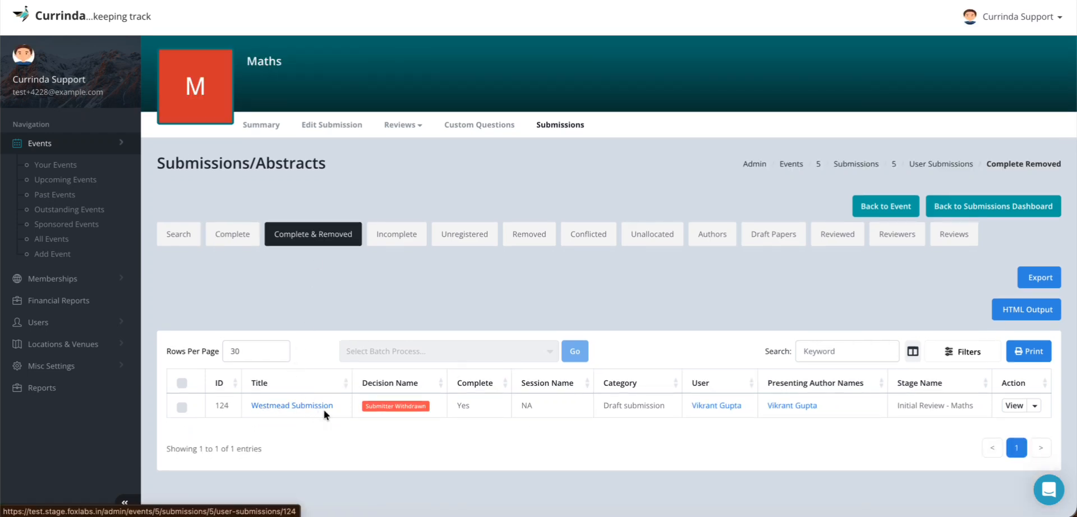
left_click(241, 234)
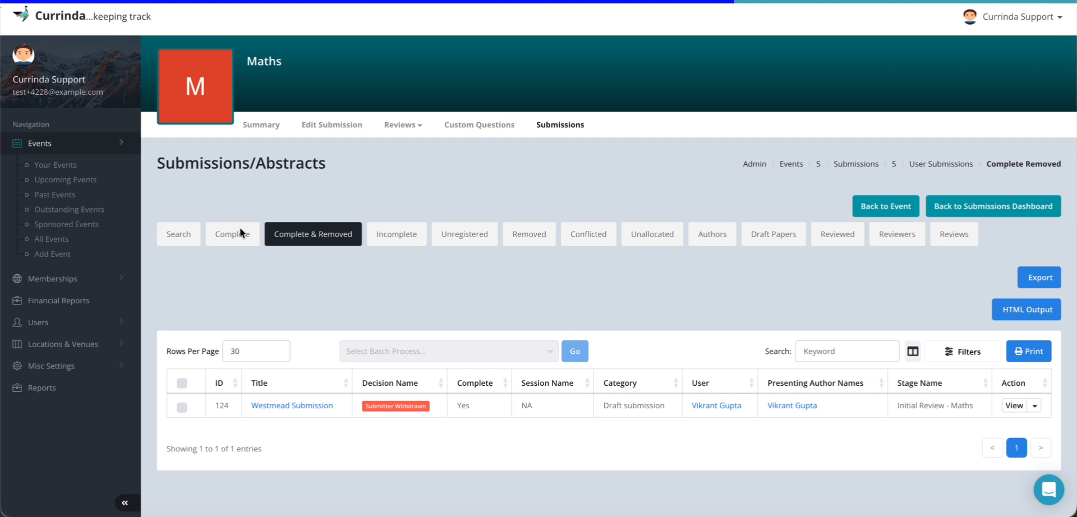
- Set the decision of Westmead Submission to Rejected with the Select Decision batch process
left_click(181, 455)
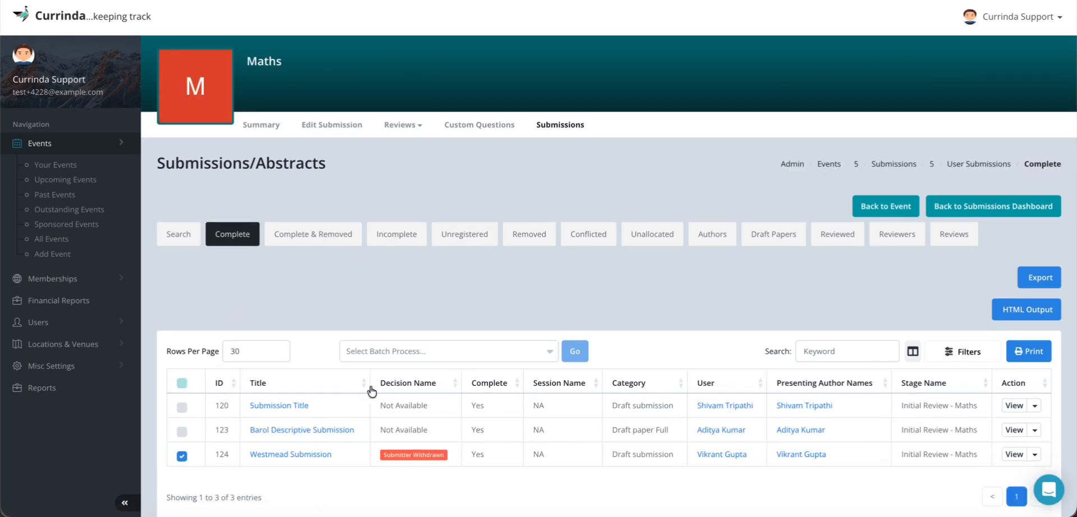
left_click(415, 352)
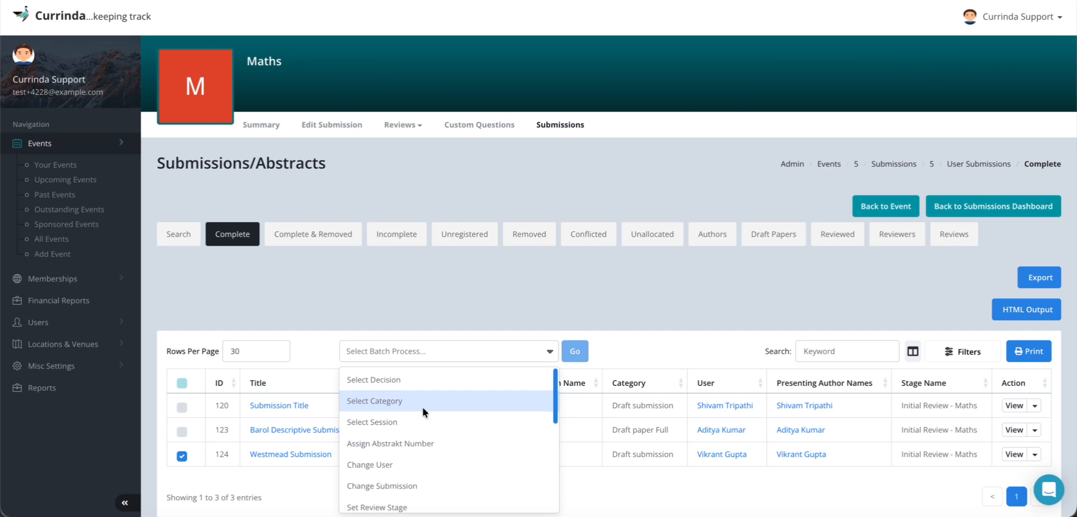
left_click(404, 375)
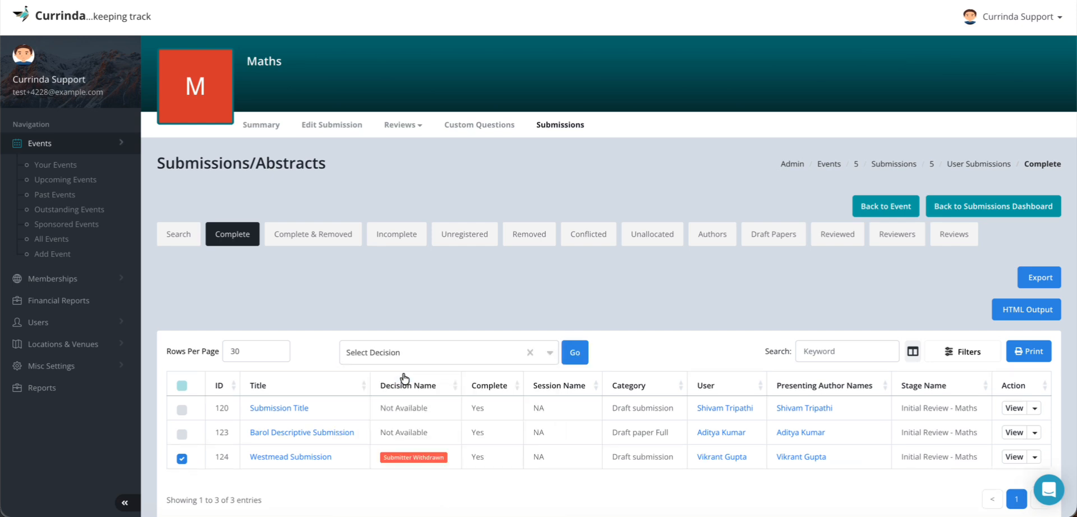
left_click(582, 355)
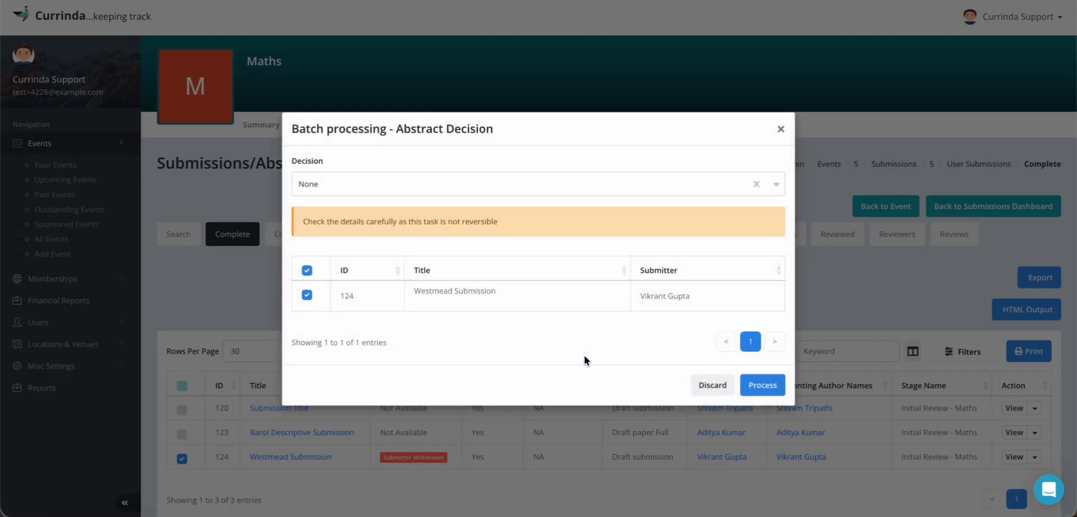
left_click(389, 182)
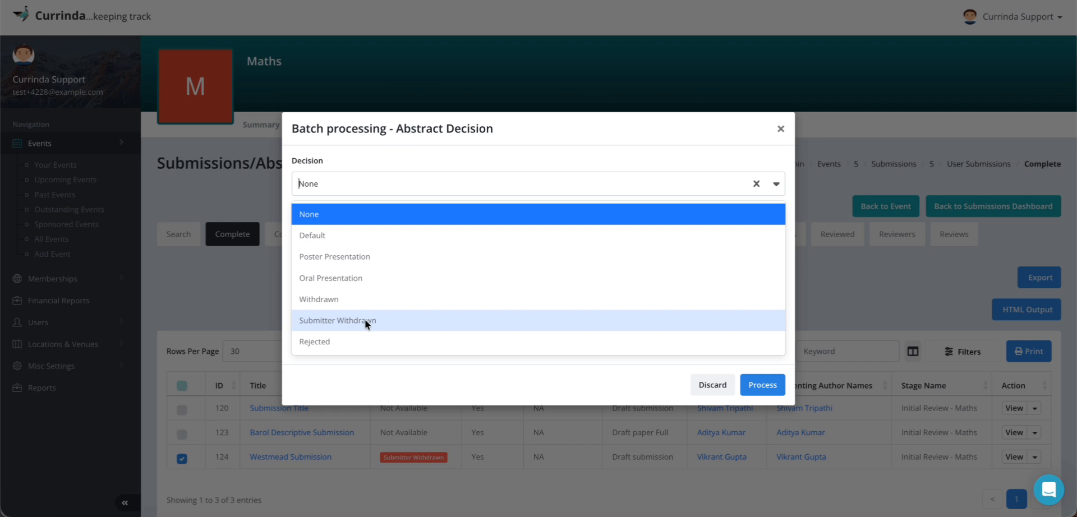
left_click(327, 342)
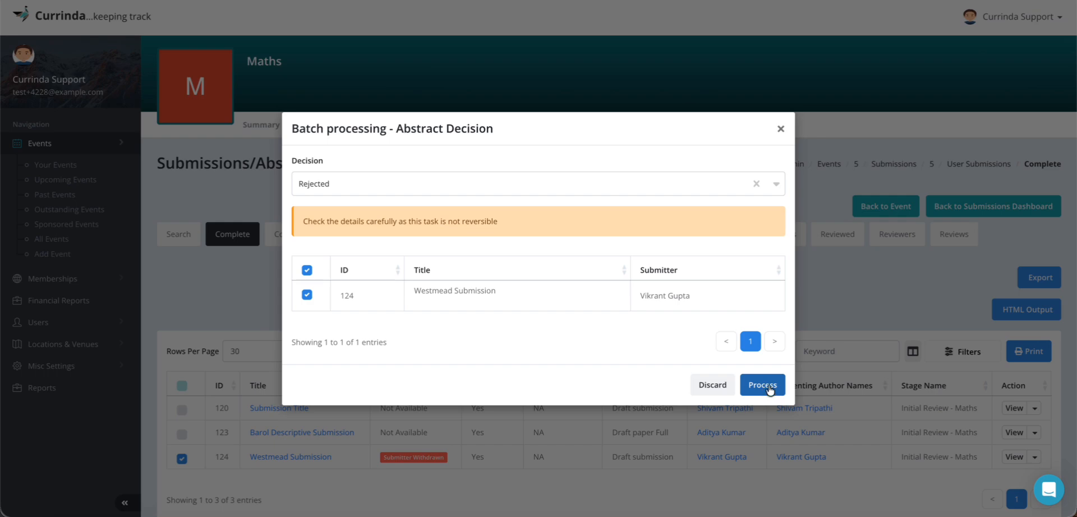
left_click(767, 384)
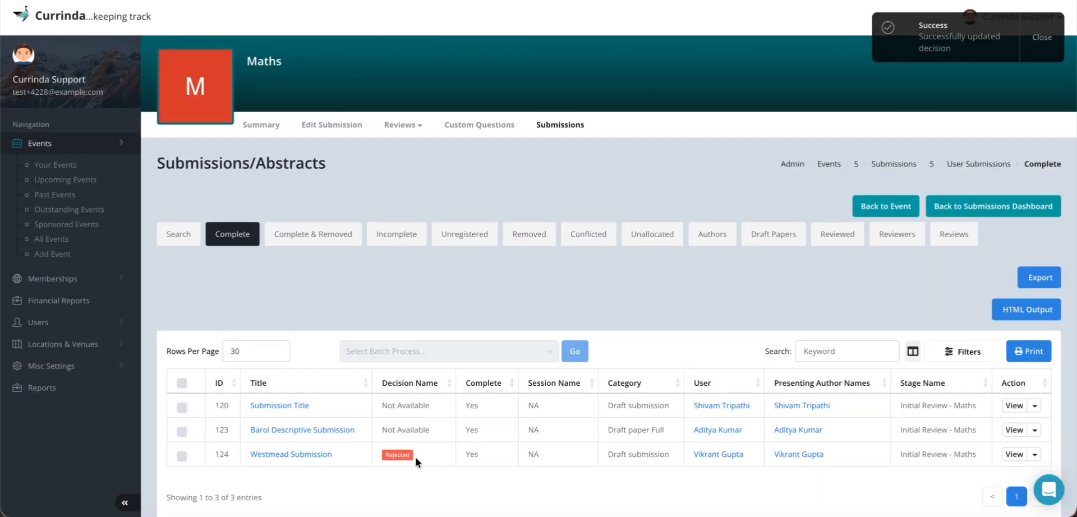
- Select all complete submissions, examine the decision options in the Select Decision batch process, and discard it
left_click(182, 383)
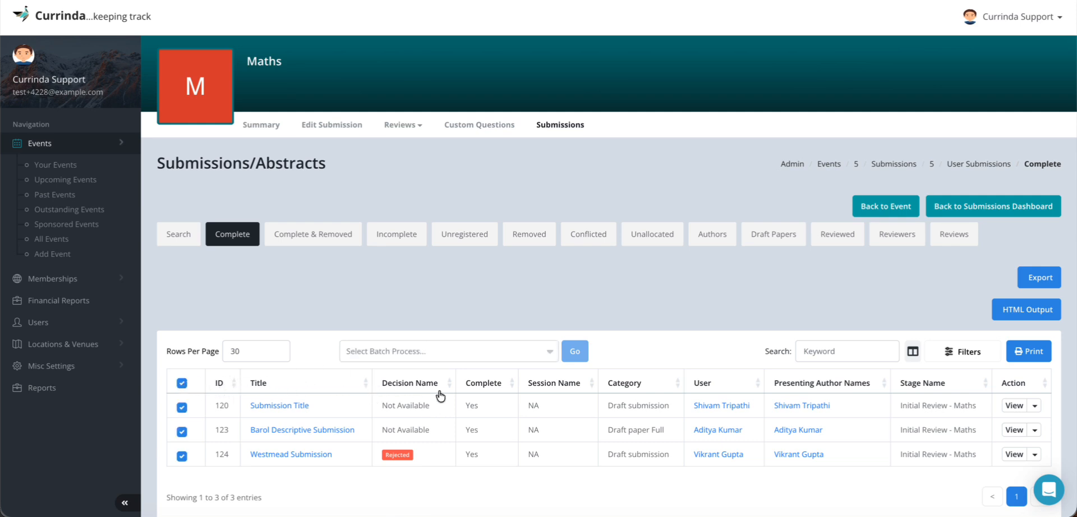
scroll(440, 393, "down", 2)
left_click(439, 283)
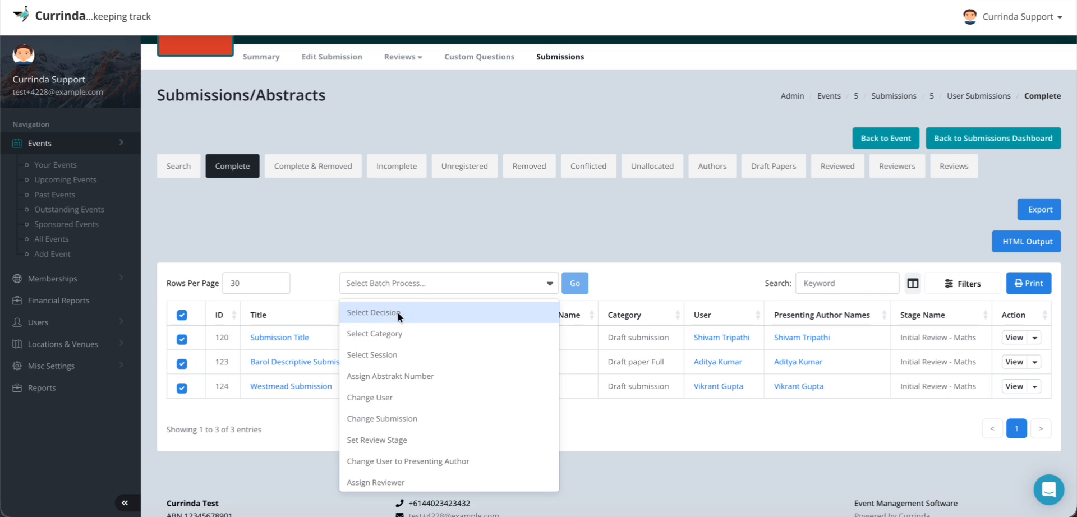
left_click(375, 311)
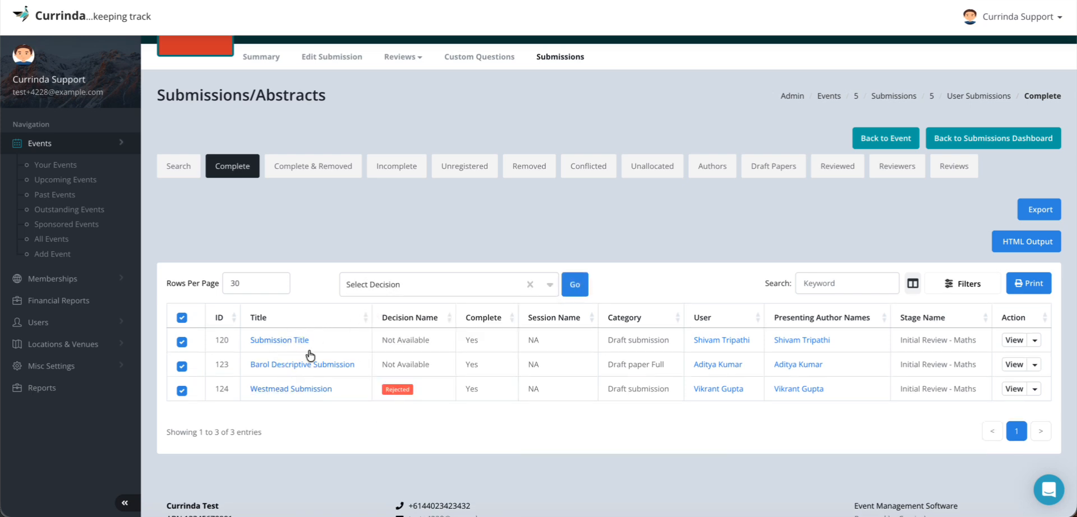
left_click(182, 390)
left_click(182, 388)
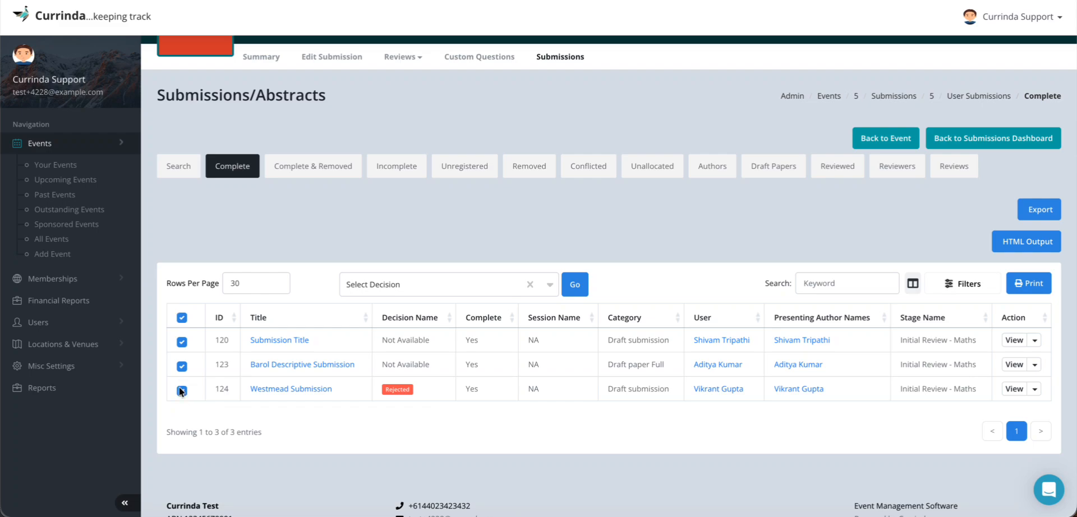
left_click(576, 286)
left_click(429, 155)
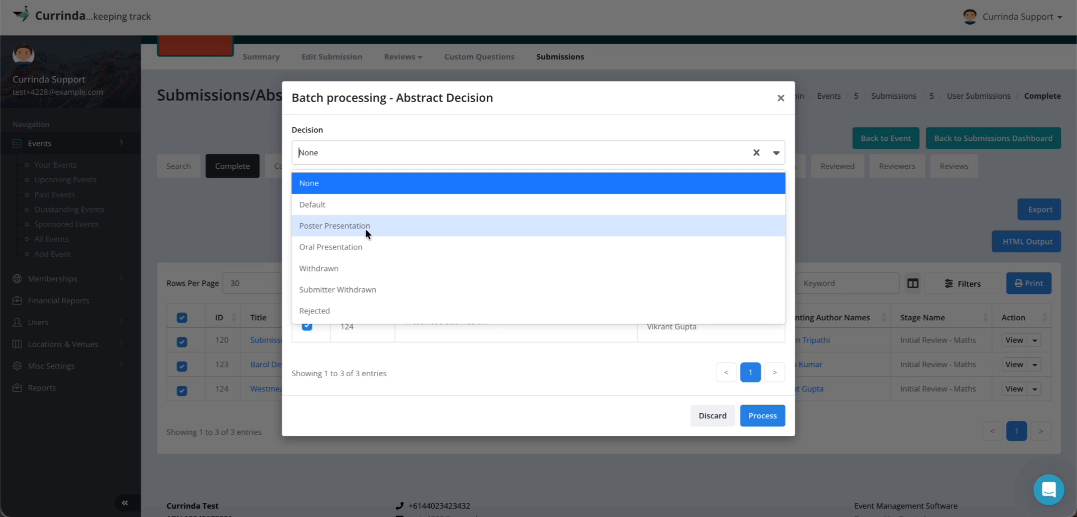
left_click(707, 416)
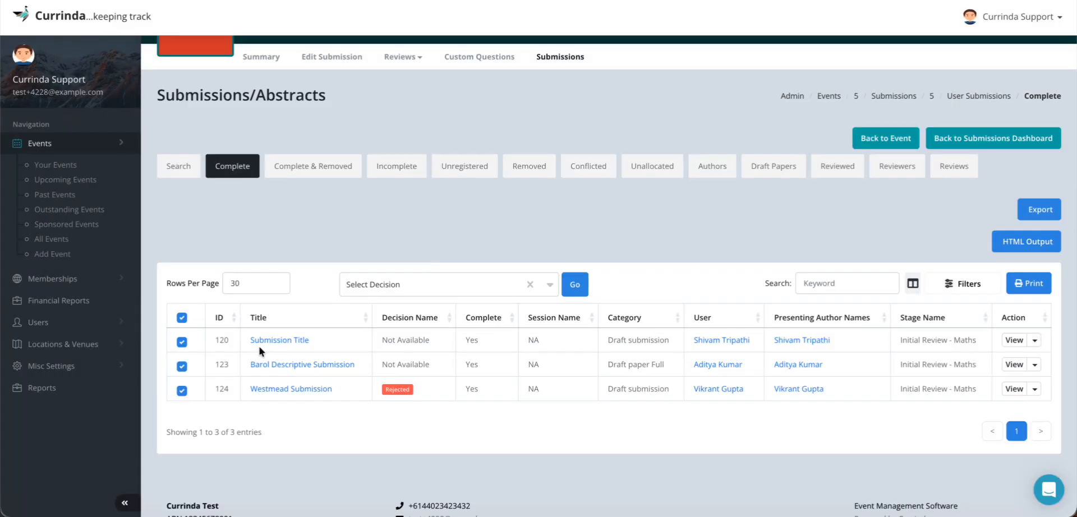
- Examine the final category options in the Select Category batch process for all selected submissions, and discard it
left_click(376, 292)
left_click(386, 336)
left_click(573, 286)
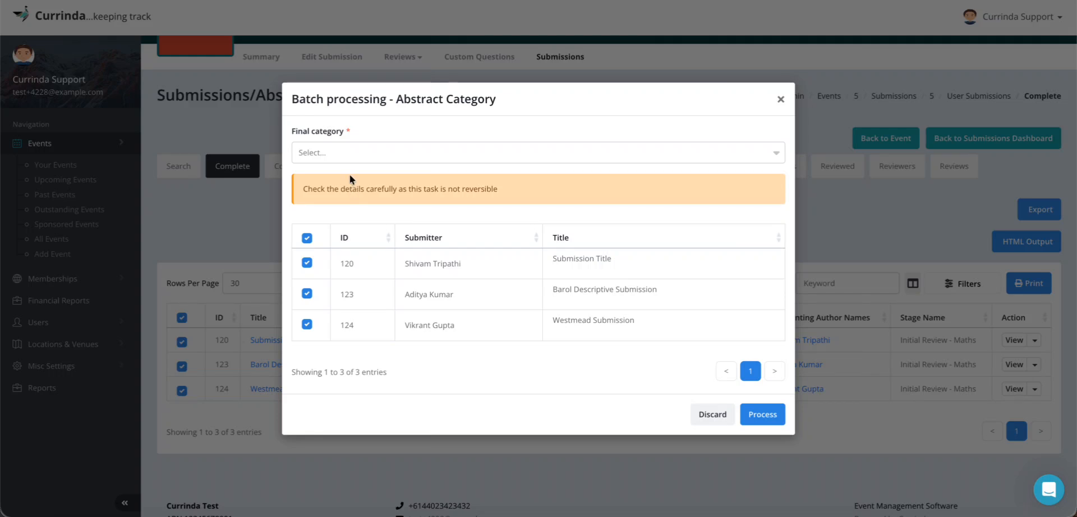
left_click(344, 149)
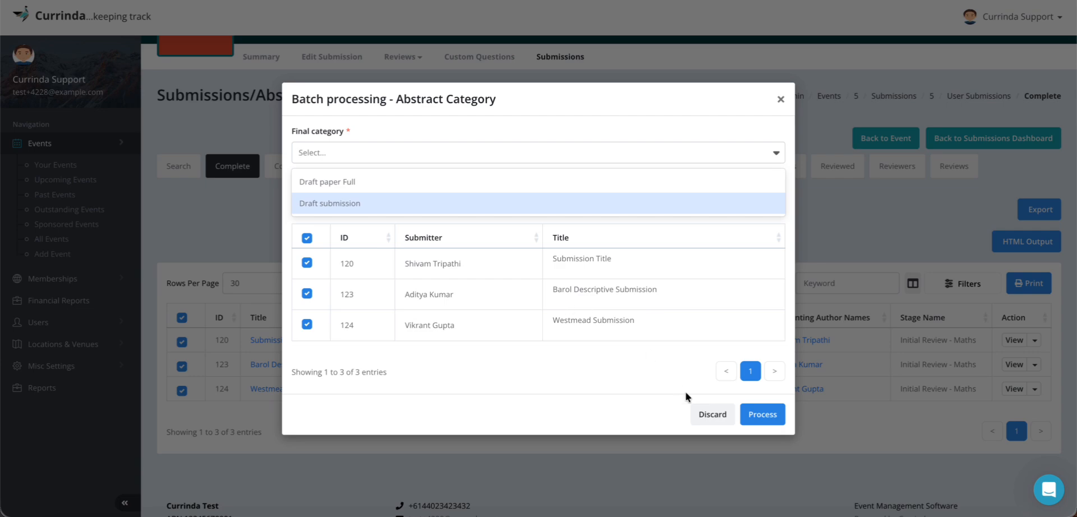
left_click(711, 414)
- Examine the Session setting in the Select Session batch process for the selected submissions, and close it without processing
left_click(446, 285)
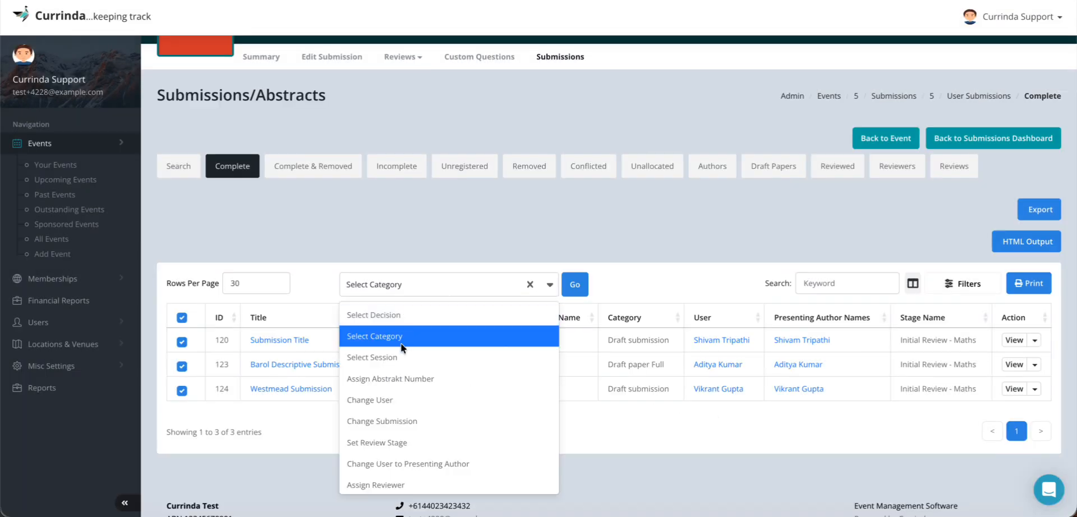
left_click(389, 360)
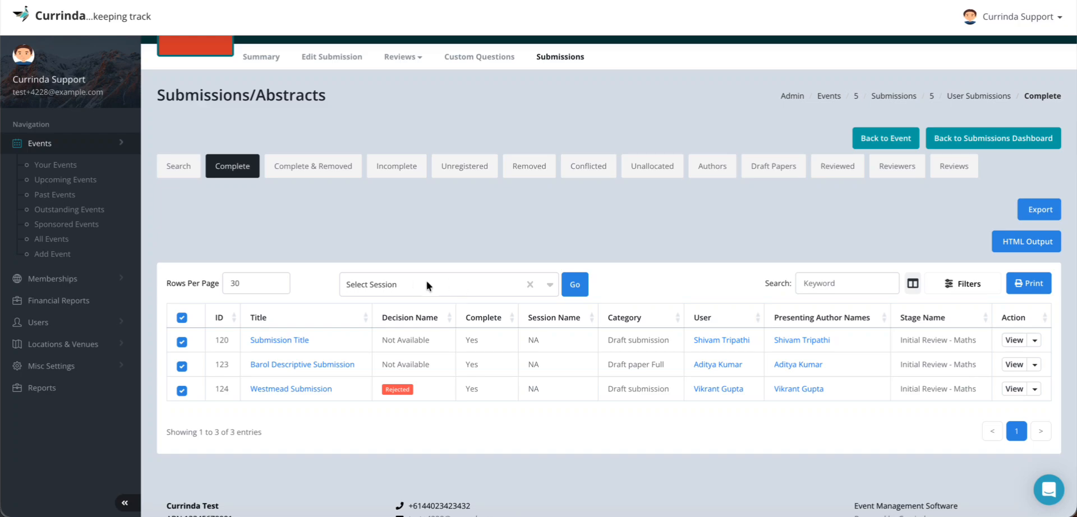
left_click(575, 287)
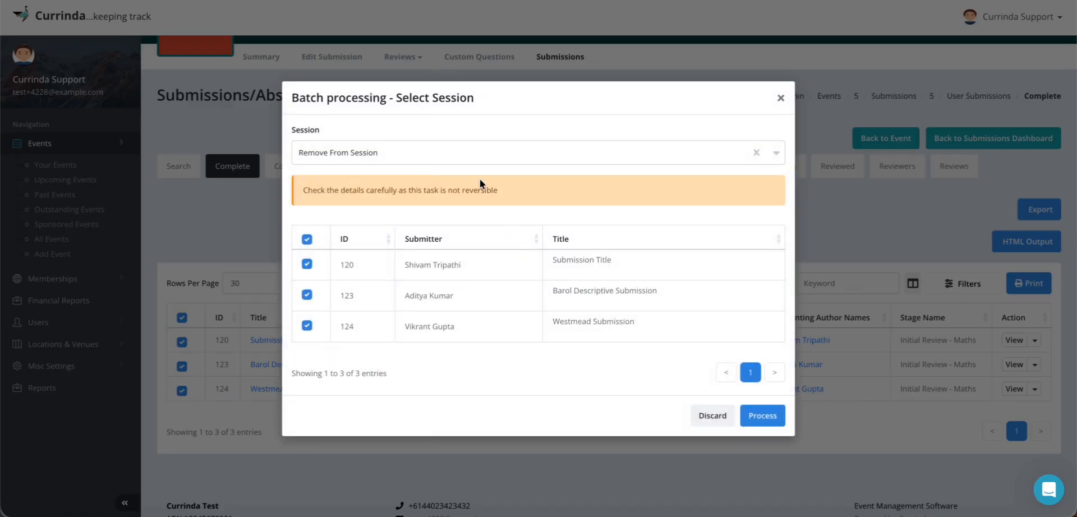
left_click(469, 147)
left_click(470, 147)
left_click(780, 98)
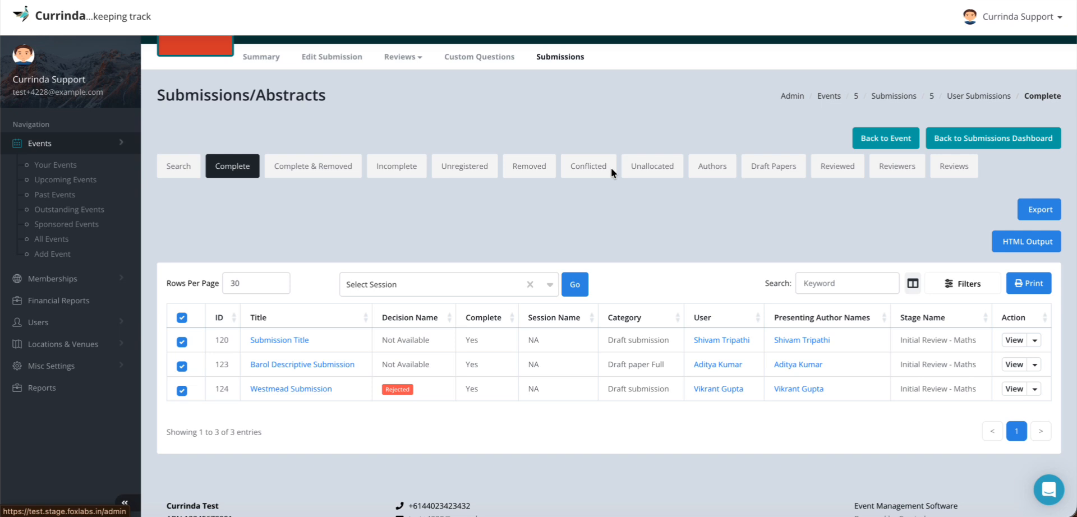
- Run the Change User batch process on submission 120 only, searching for "u" and assigning a different registered user
left_click(402, 279)
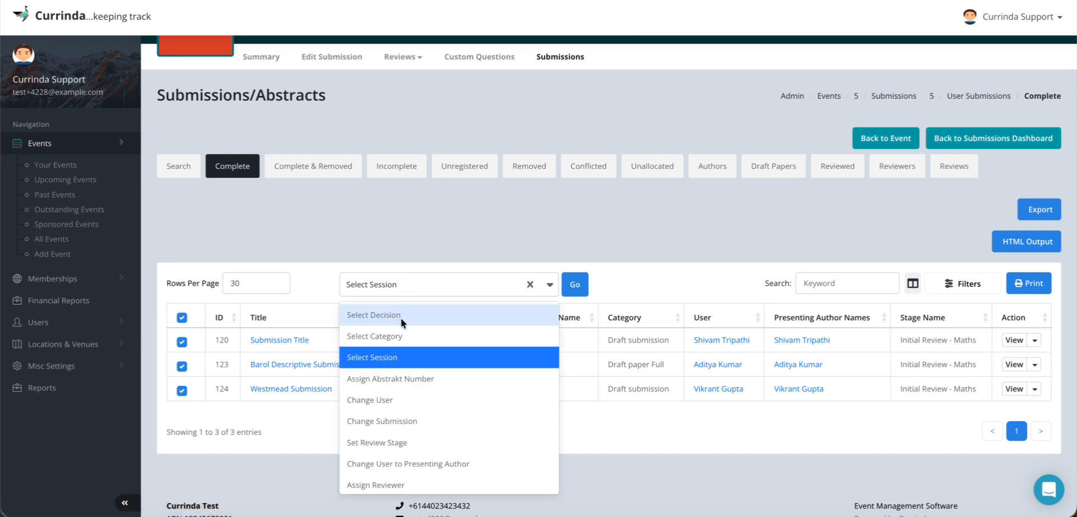
left_click(389, 401)
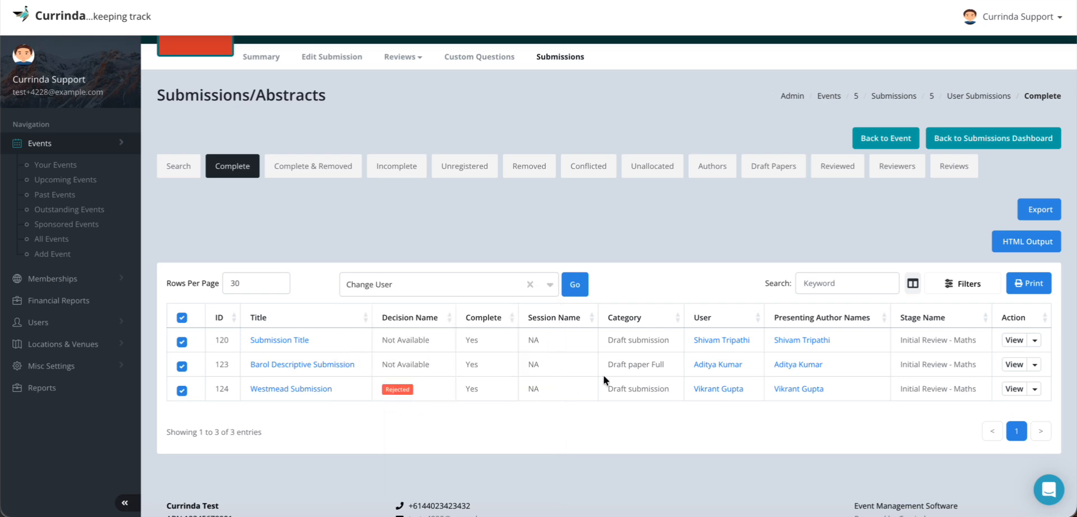
left_click(182, 366)
left_click(182, 390)
left_click(582, 287)
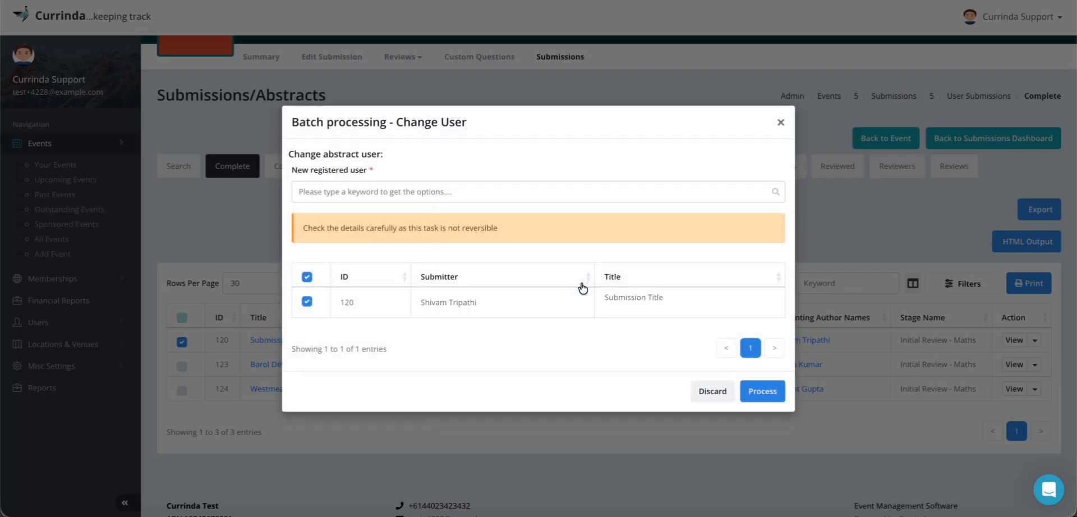
left_click(391, 189)
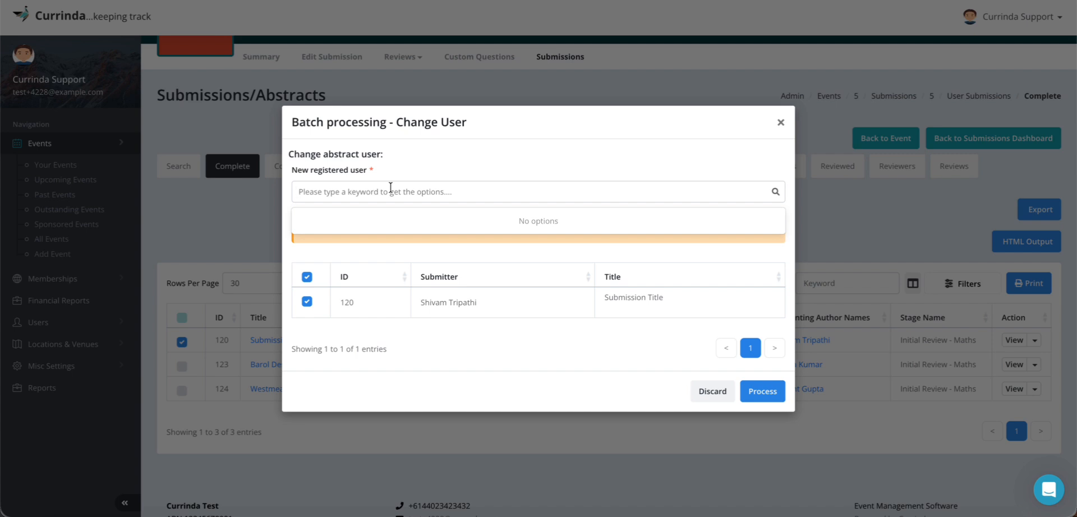
type("u")
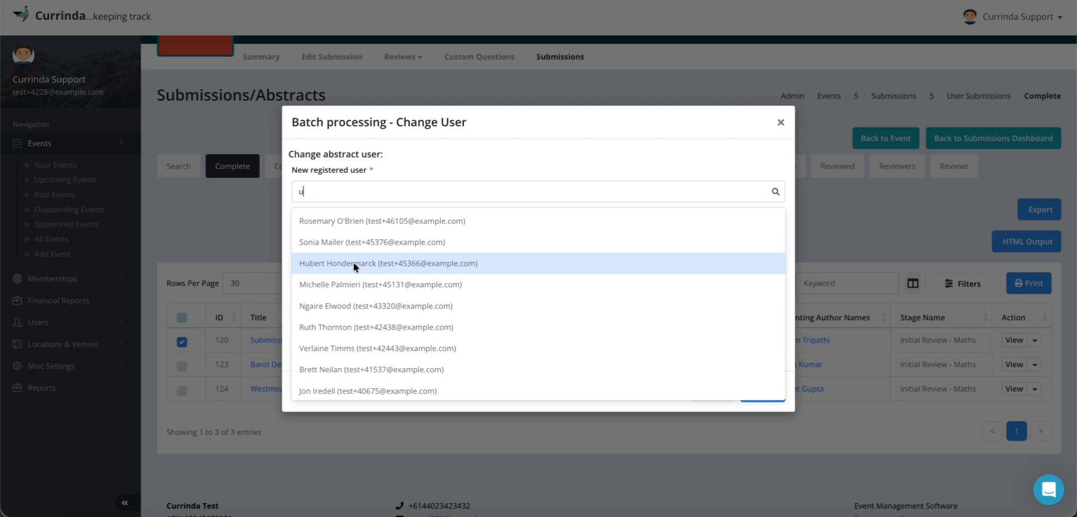
left_click(318, 263)
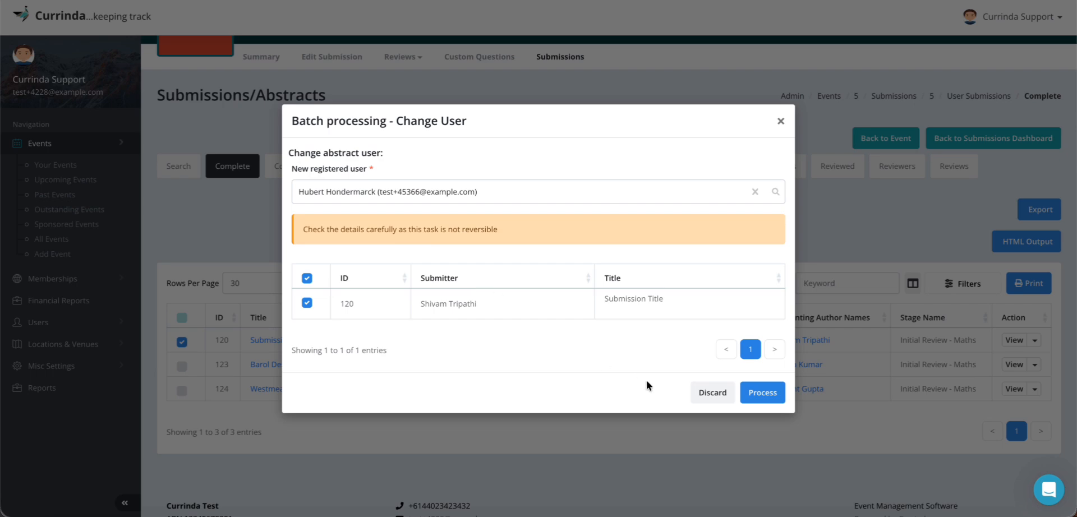
left_click(761, 391)
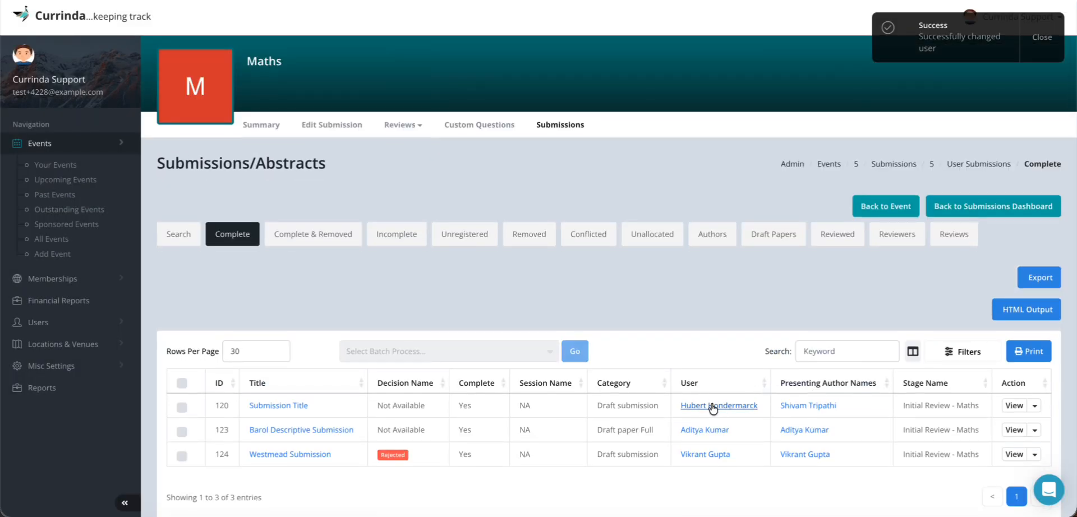
- Run the Change User to Presenting Author batch process on submission 120
left_click(182, 407)
left_click(449, 351)
scroll(482, 312, "down", 2)
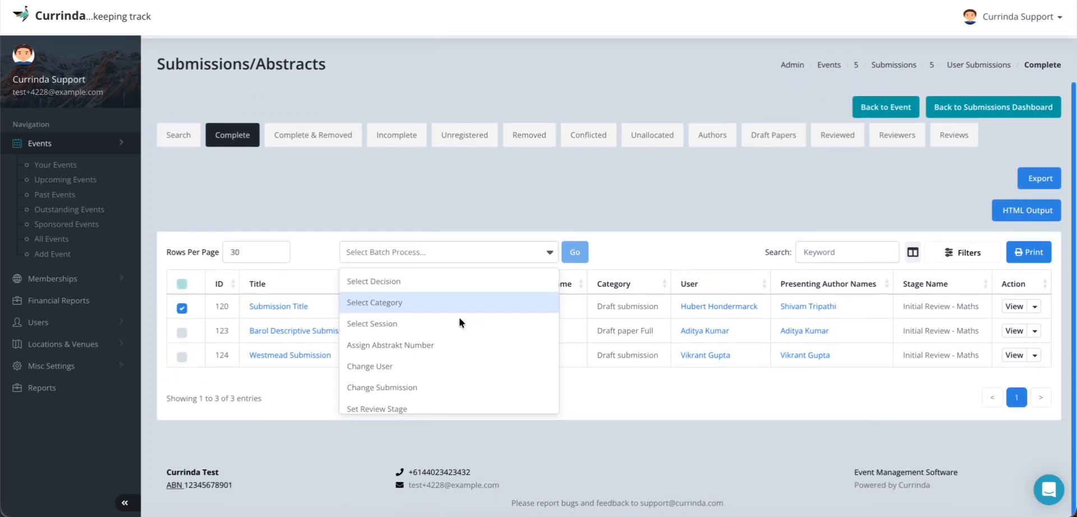
scroll(420, 344, "down", 3)
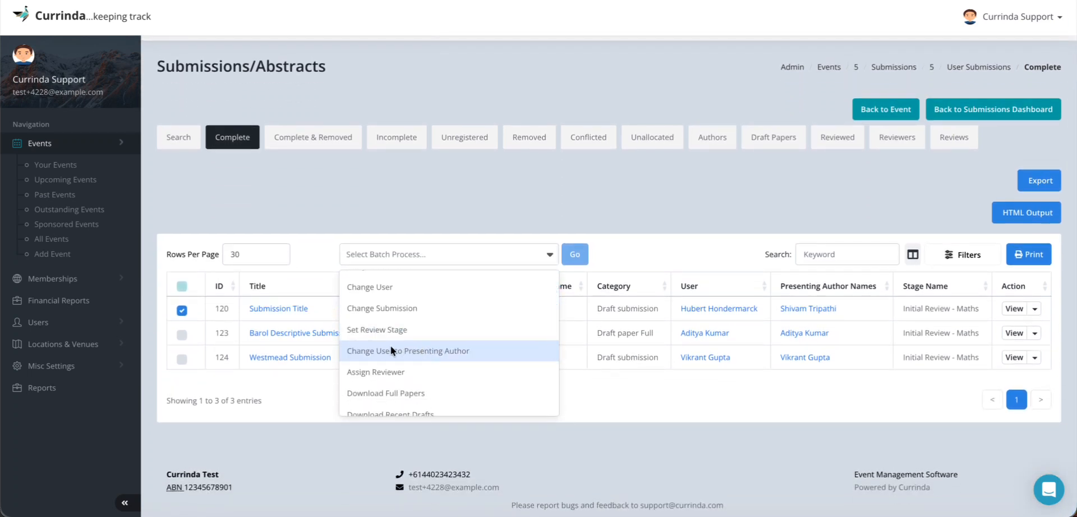
left_click(435, 349)
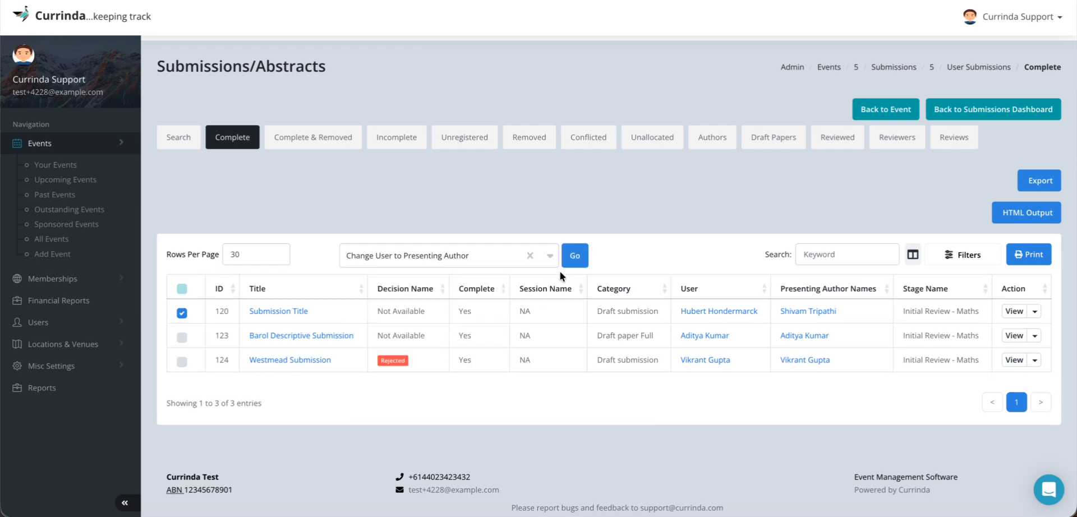
left_click(572, 255)
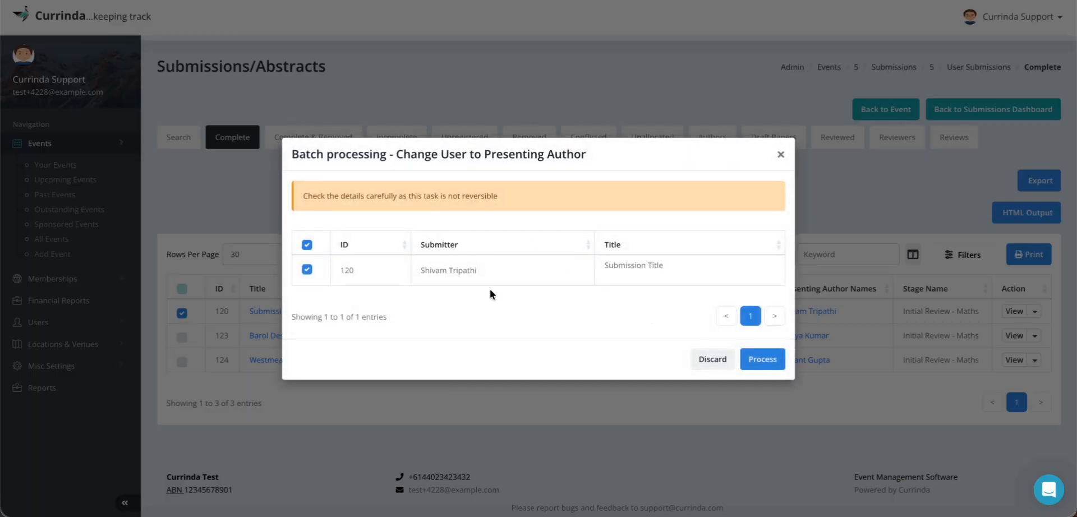
left_click(760, 359)
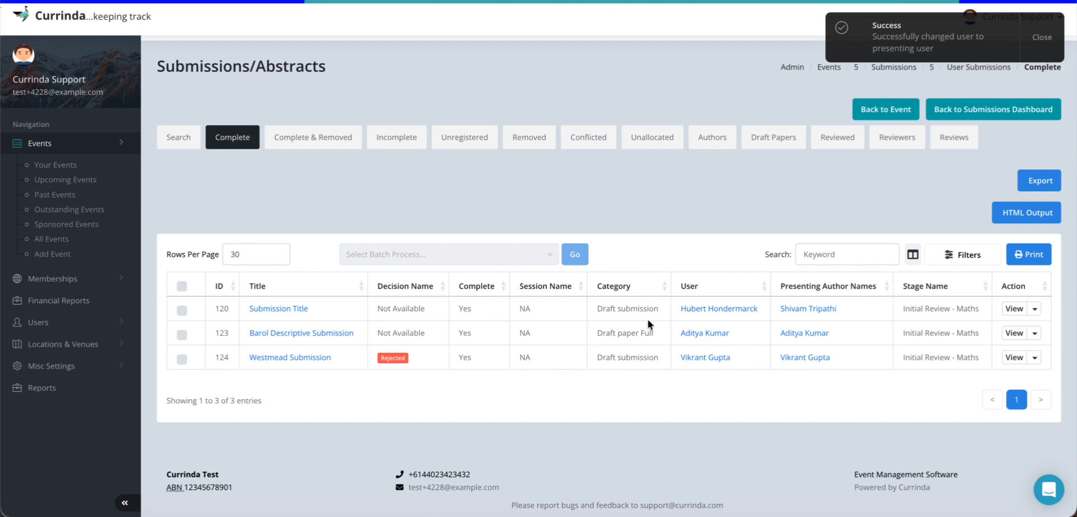
- Examine the submission types offered in the Change Submission batch process for submission 120, and discard it
scroll(737, 400, "down", 2)
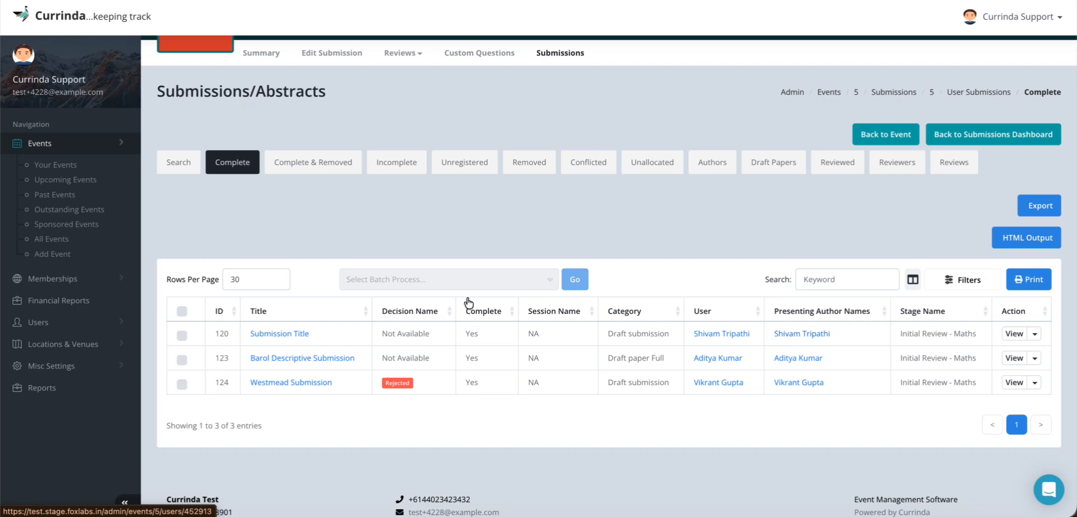
left_click(182, 335)
left_click(445, 278)
scroll(446, 275, "down", 5)
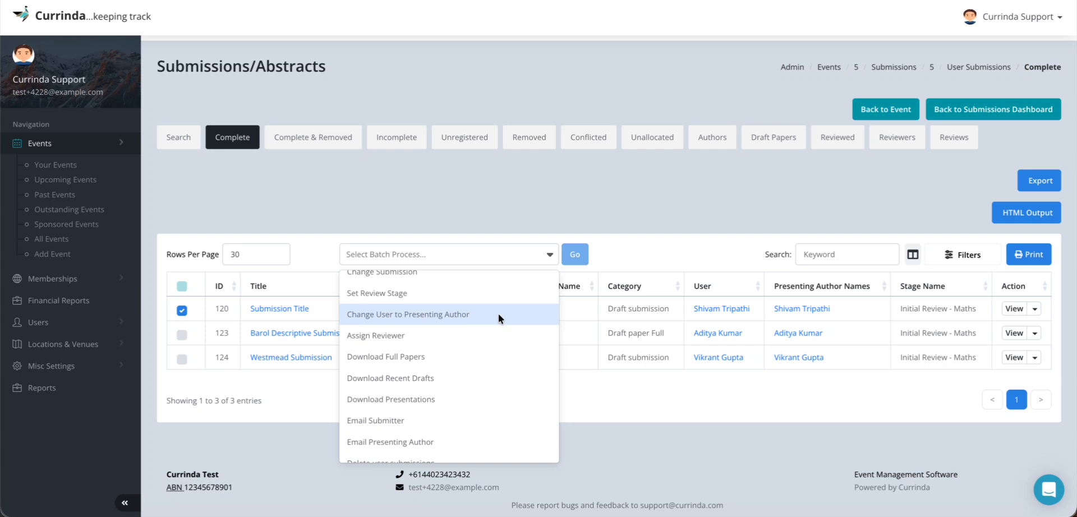
left_click(552, 255)
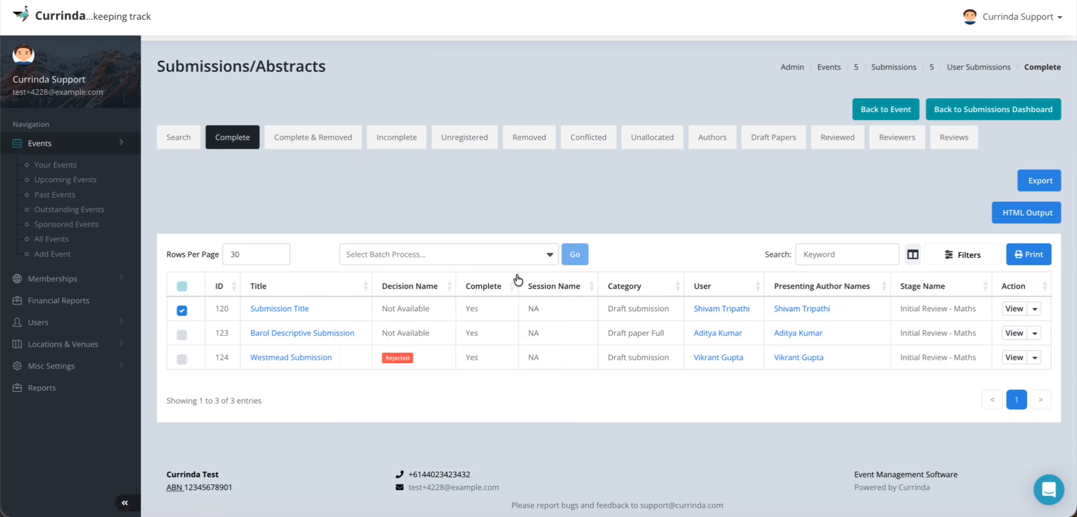
left_click(501, 256)
scroll(420, 388, "down", 1)
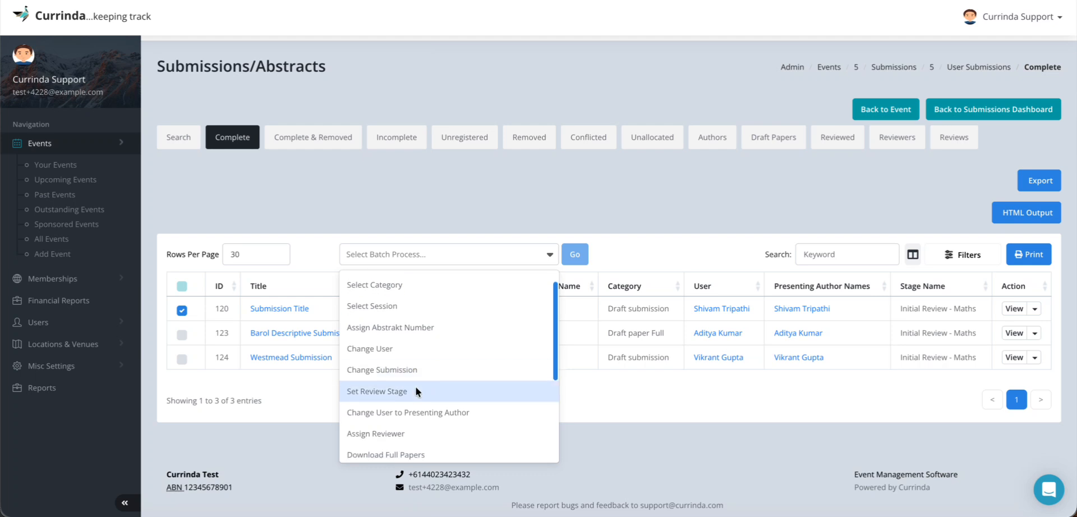
left_click(395, 367)
scroll(426, 204, "up", 2)
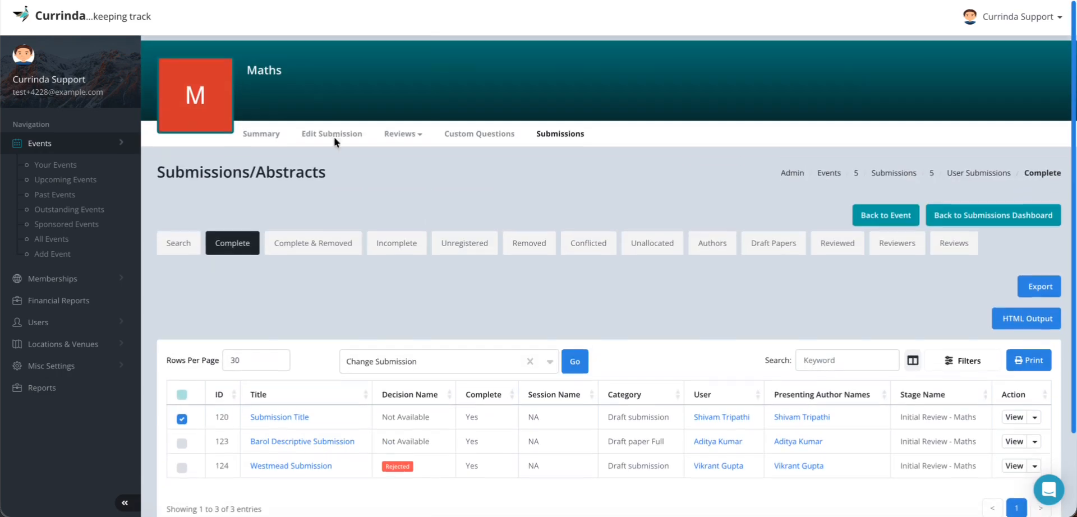
scroll(433, 268, "down", 2)
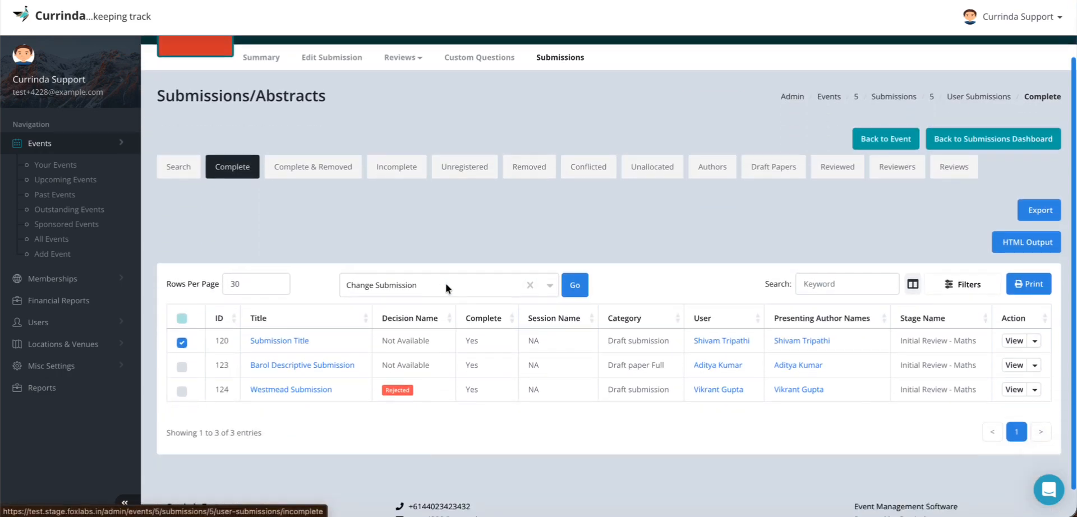
left_click(570, 284)
left_click(390, 210)
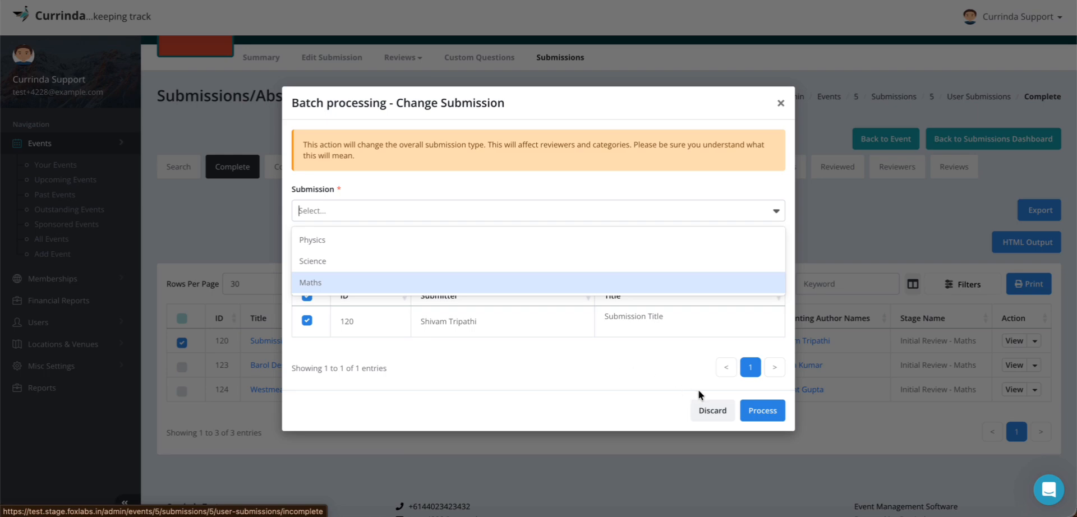
left_click(716, 407)
- Run the Set Review Stage batch process on submission 120 with the stage Initial Review - Maths, and reload the submissions list
left_click(448, 284)
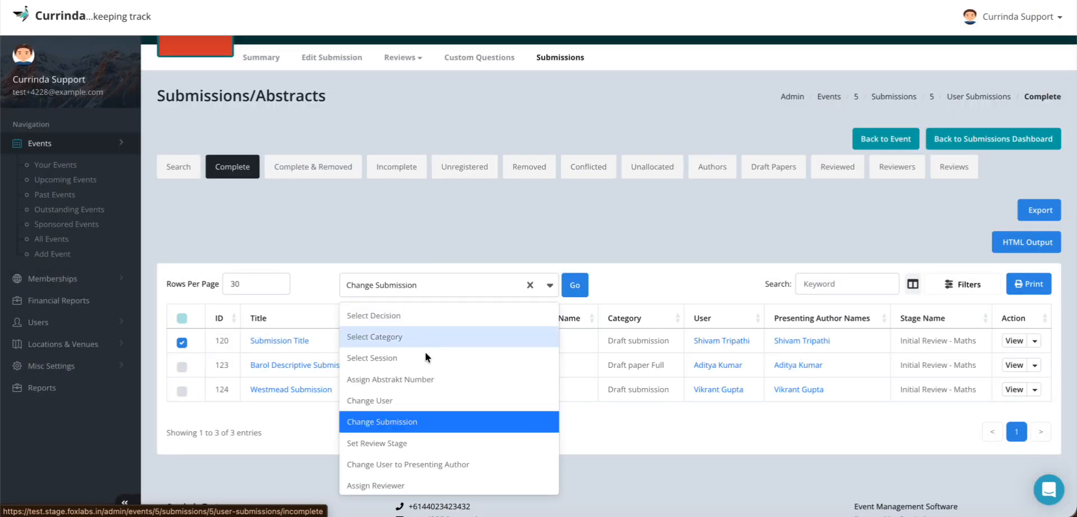
scroll(394, 426, "down", 1)
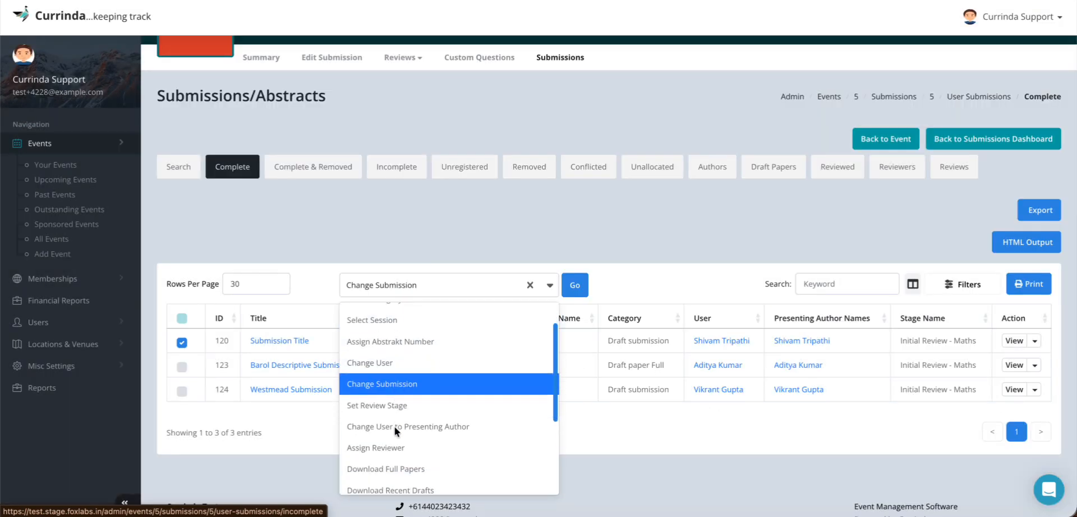
left_click(394, 402)
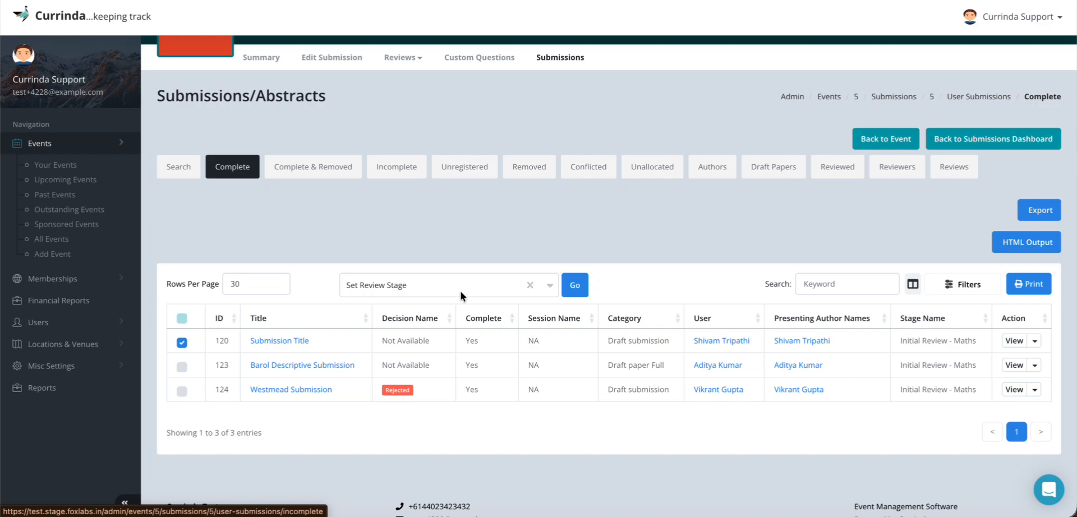
left_click(575, 286)
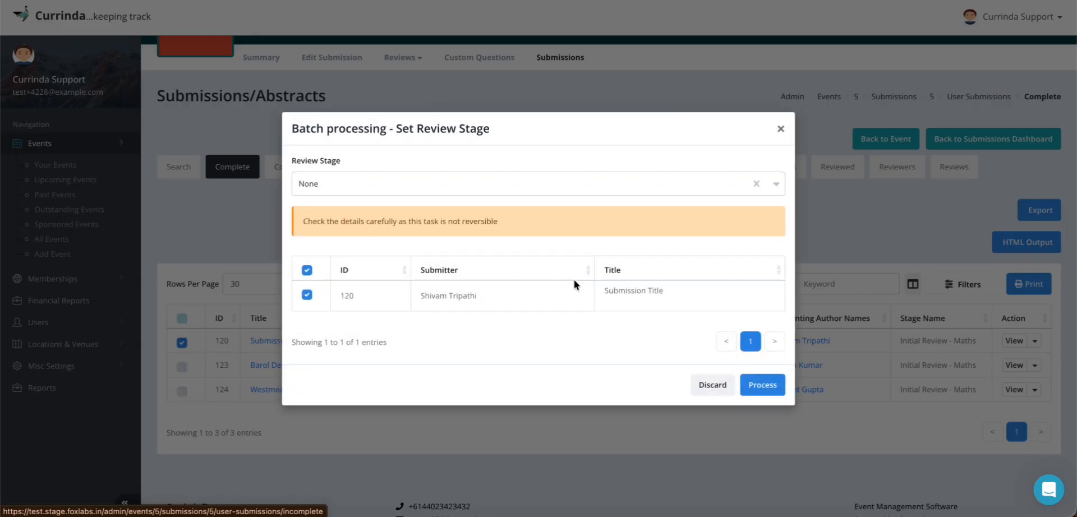
left_click(432, 180)
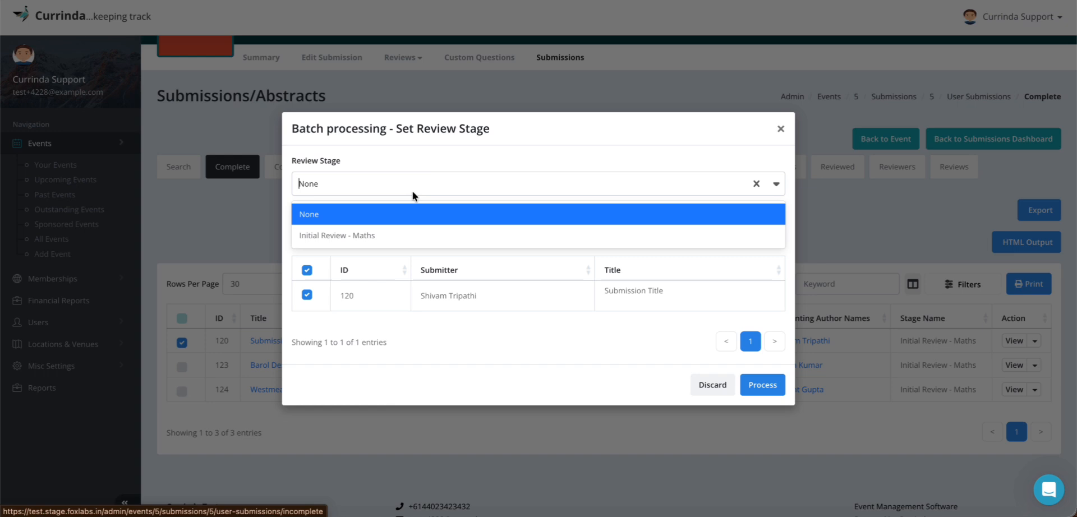
left_click(359, 236)
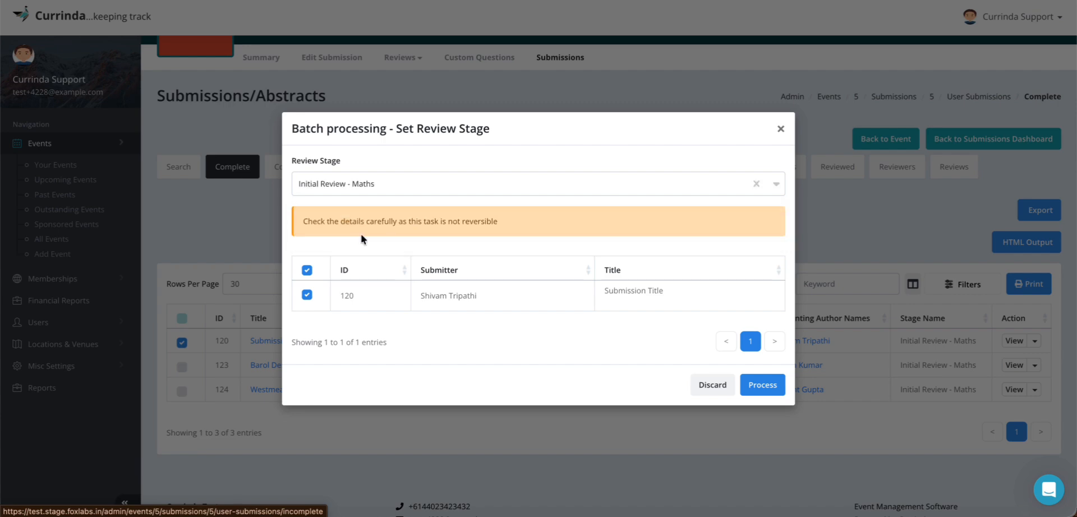
left_click(775, 385)
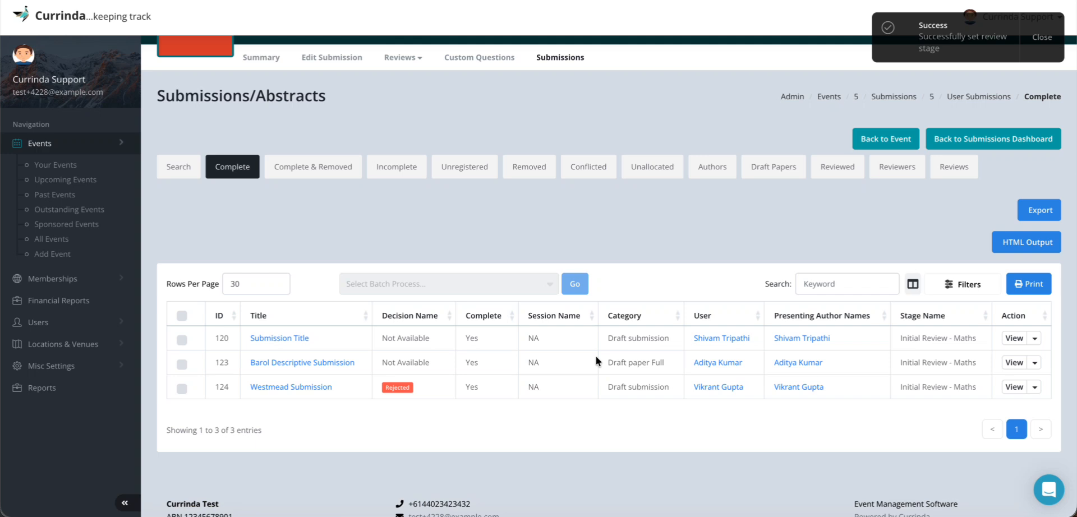
scroll(596, 355, "down", 1)
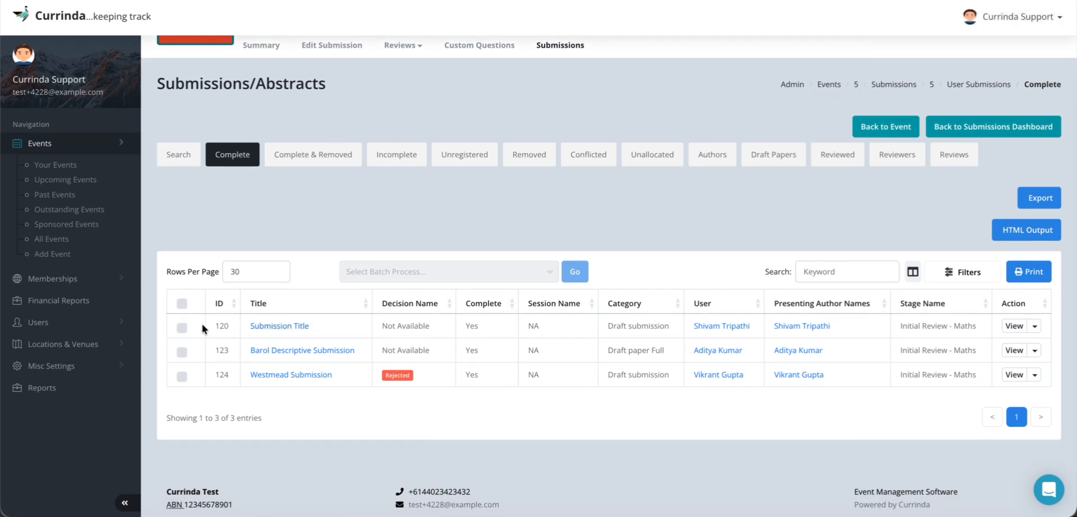
key("super+r")
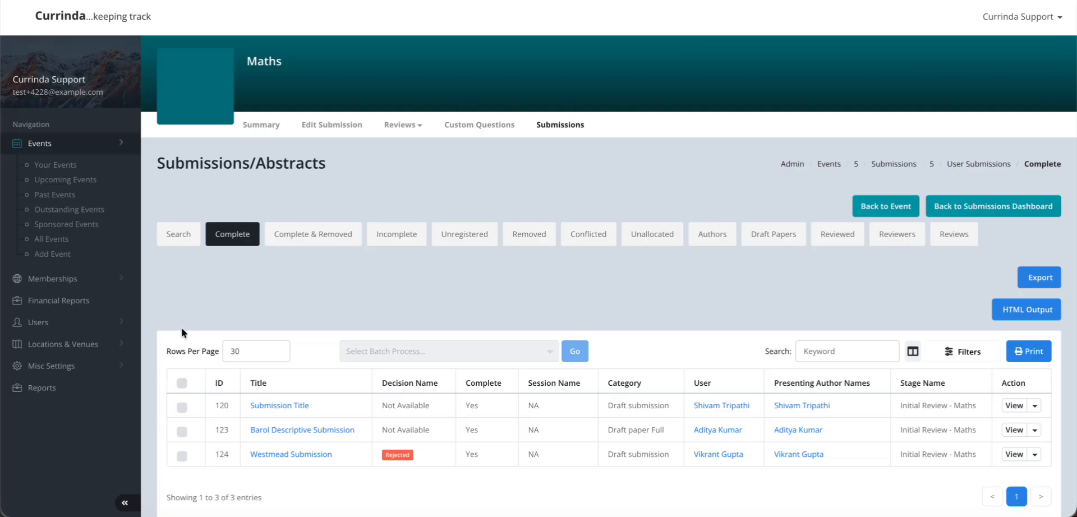
- Run the Assign Reviewer batch process on submission 120, choosing the Initial Review - Maths stage and the available reviewer
left_click(180, 405)
left_click(441, 354)
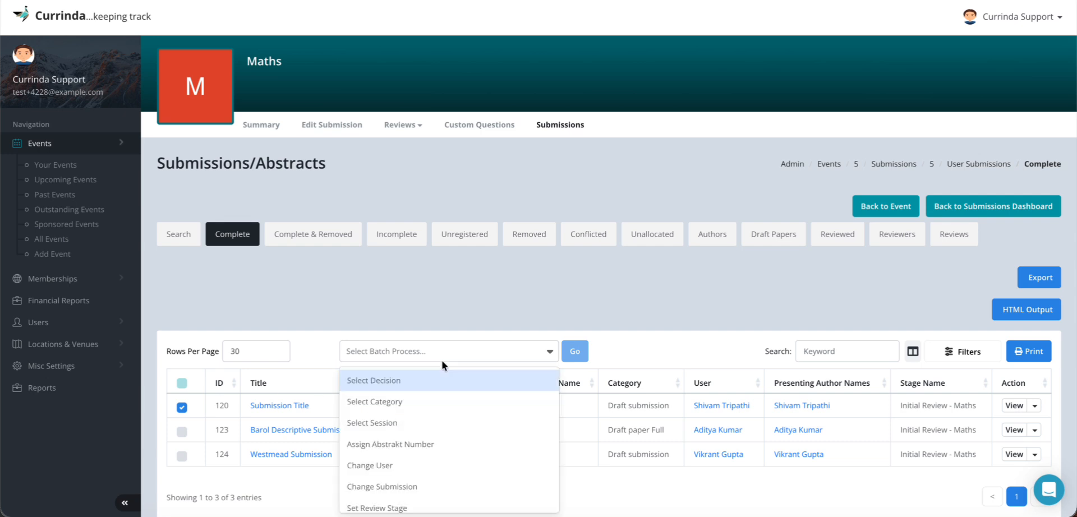
scroll(441, 358, "down", 1)
scroll(442, 364, "down", 4)
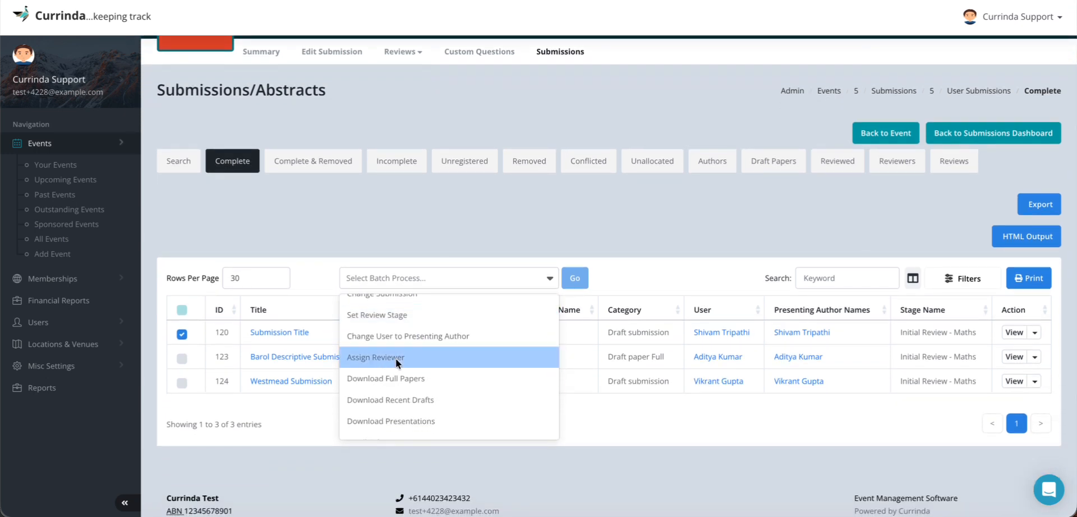
left_click(395, 358)
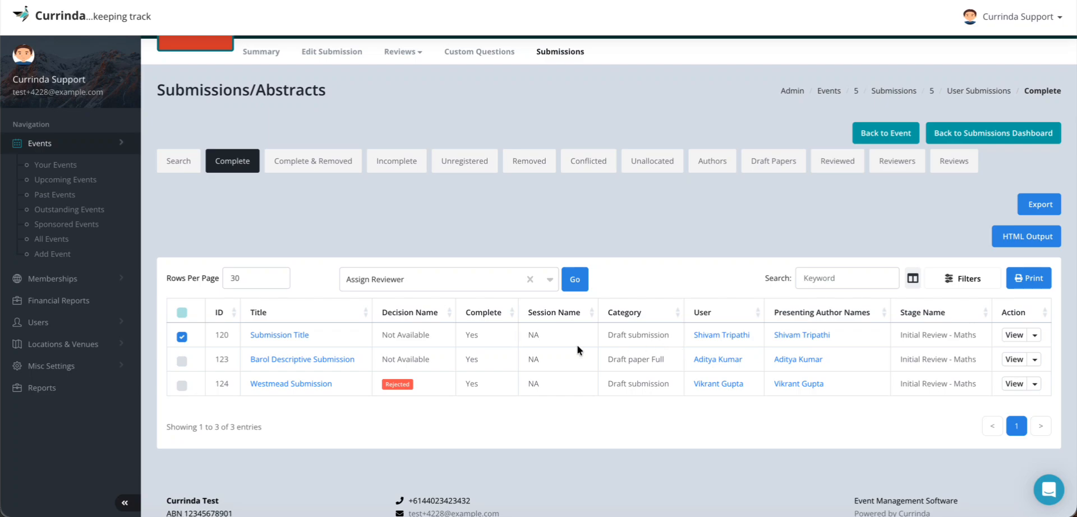
left_click(575, 280)
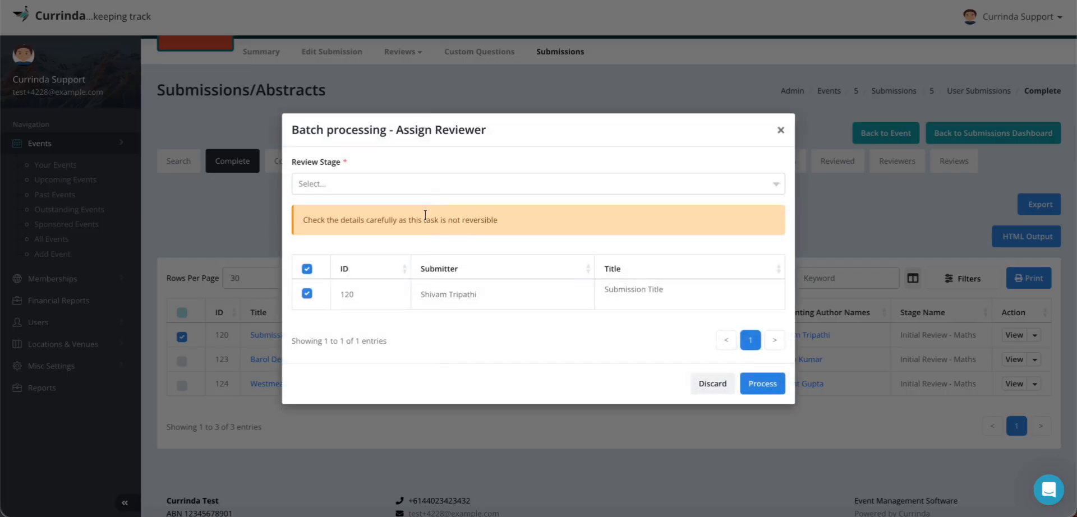
left_click(406, 180)
left_click(381, 235)
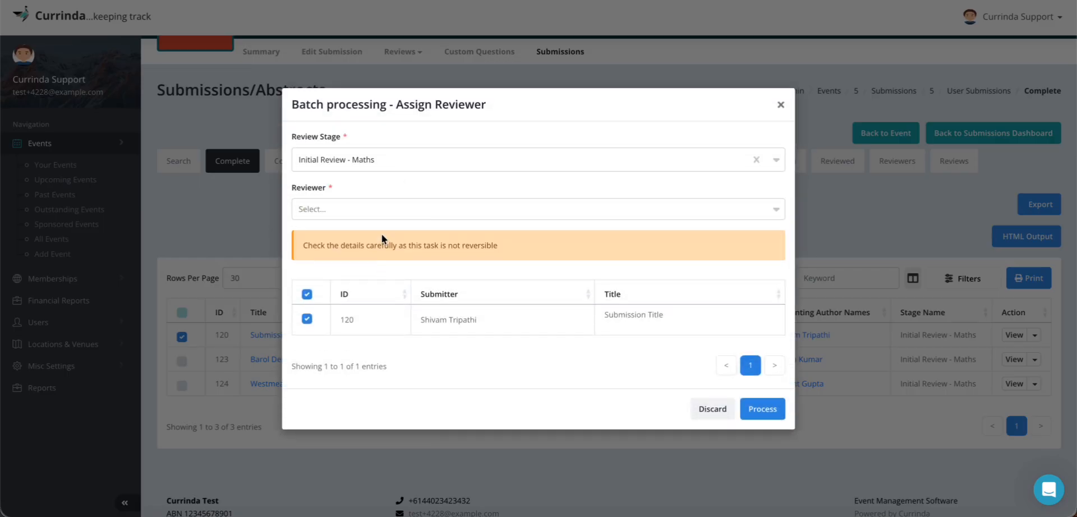
left_click(355, 210)
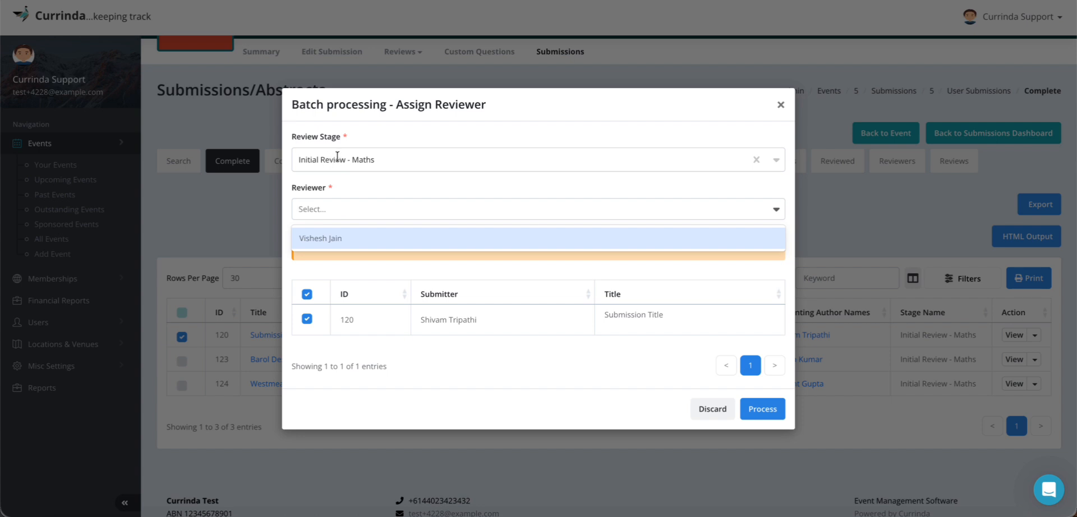
left_click(317, 237)
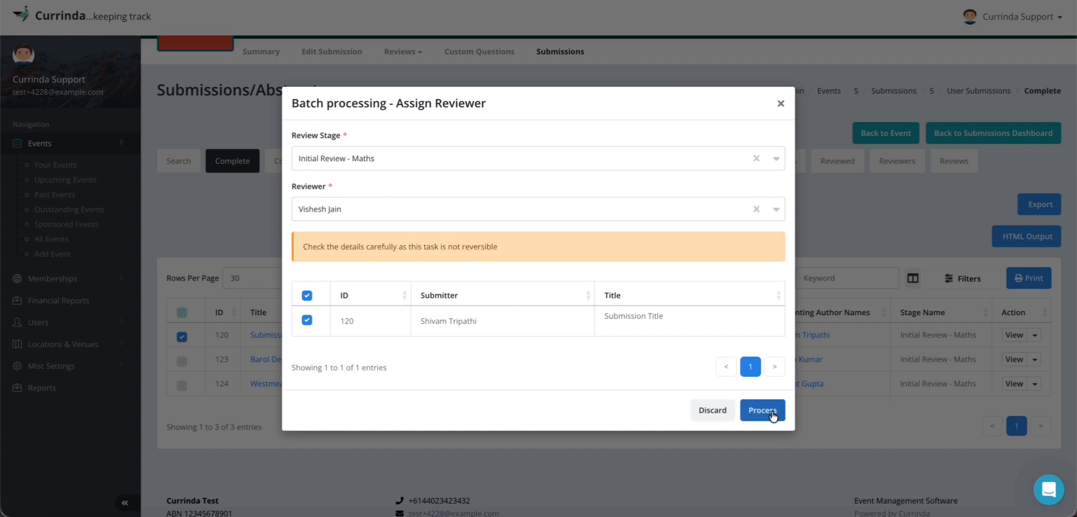
left_click(762, 410)
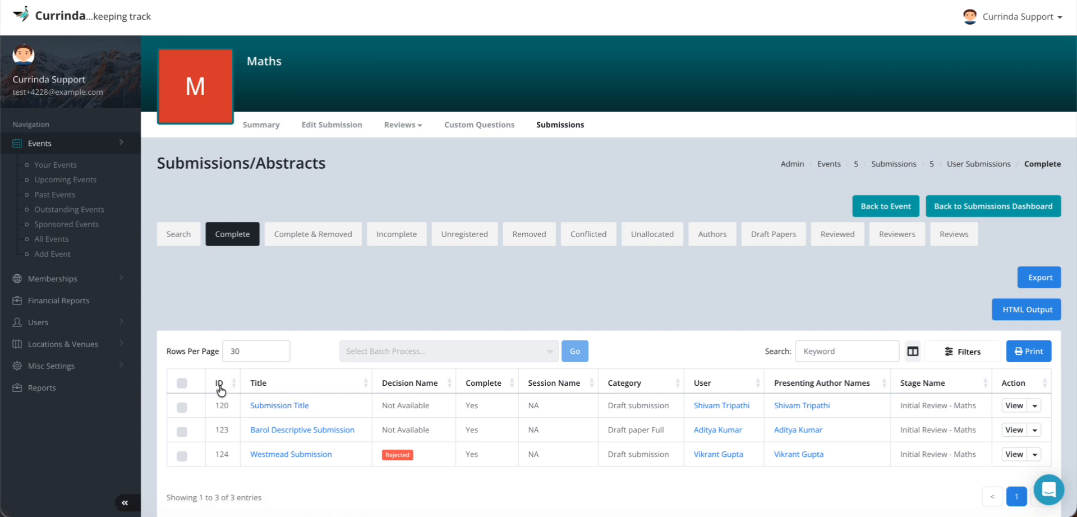
- Examine the email form of the Email Submitter batch process for submission 120, and discard it without sending
left_click(182, 407)
left_click(445, 352)
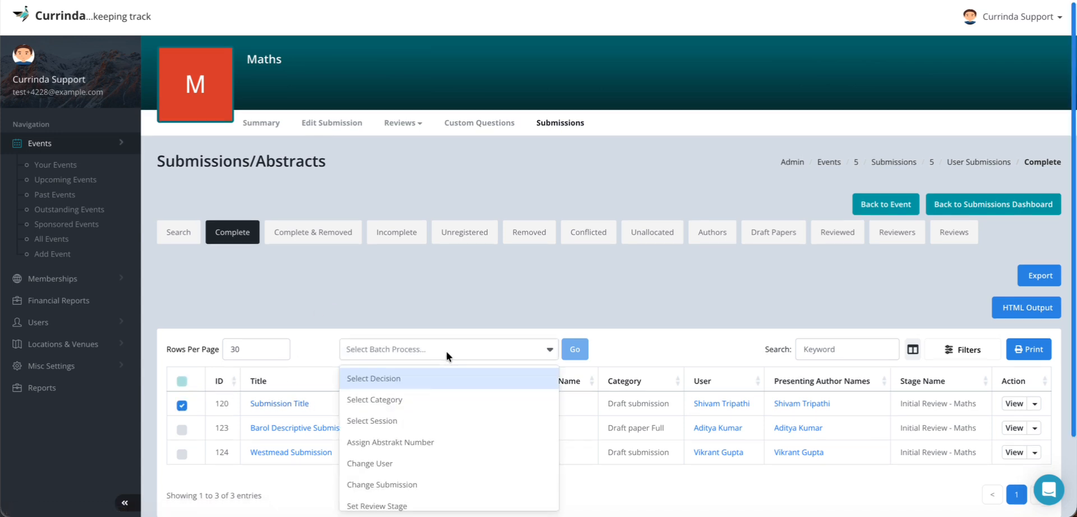
scroll(447, 355, "down", 1)
scroll(414, 381, "down", 3)
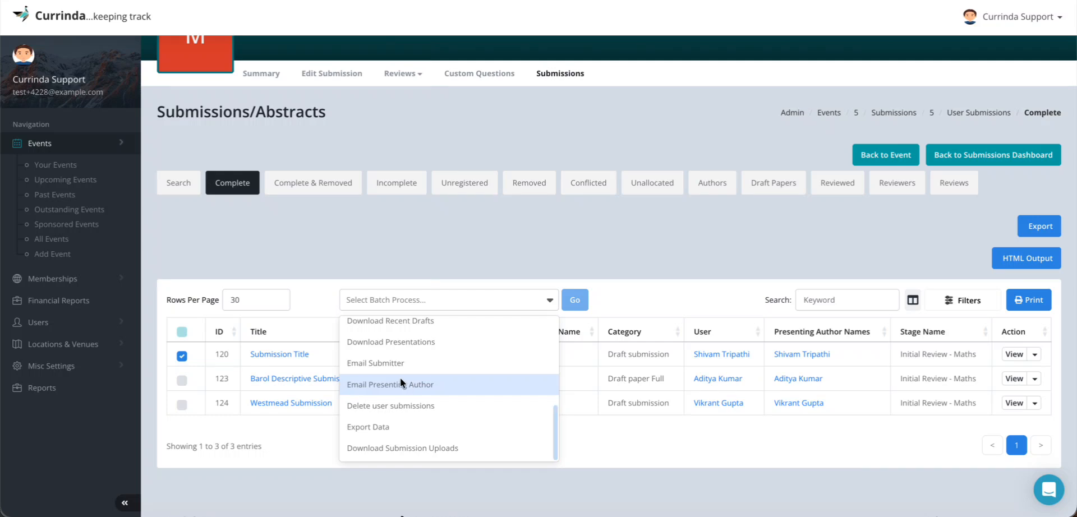
scroll(422, 344, "up", 2)
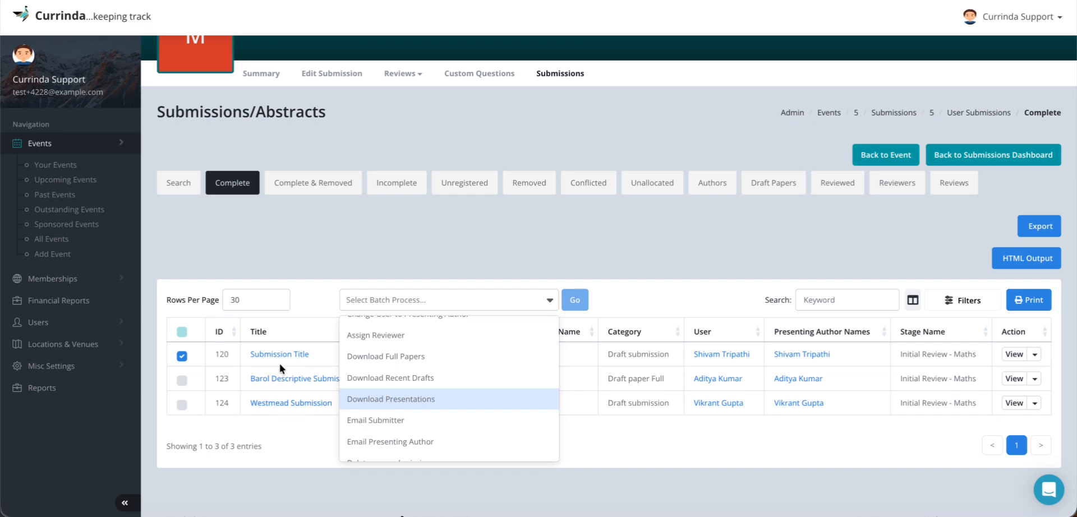
scroll(418, 411, "down", 1)
left_click(386, 396)
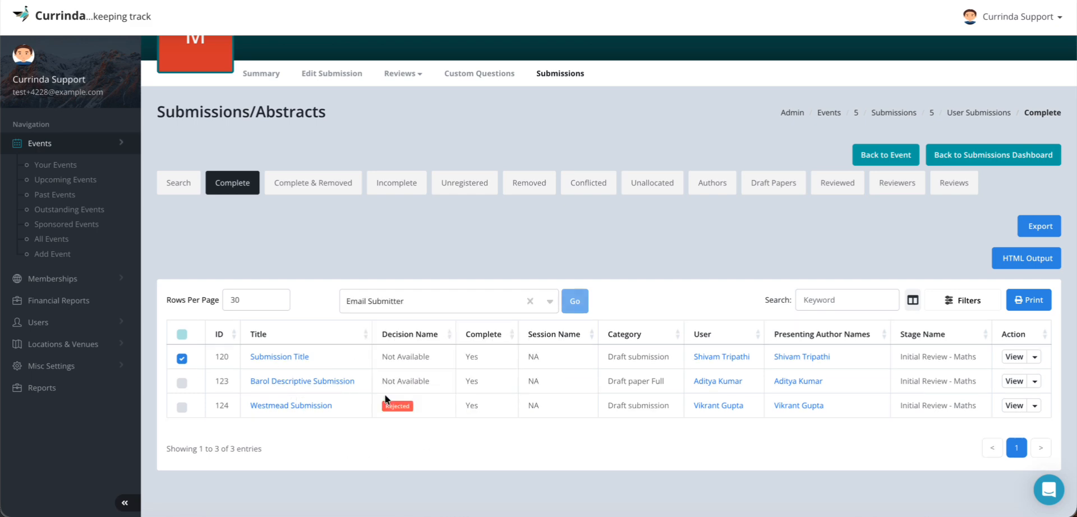
left_click(573, 301)
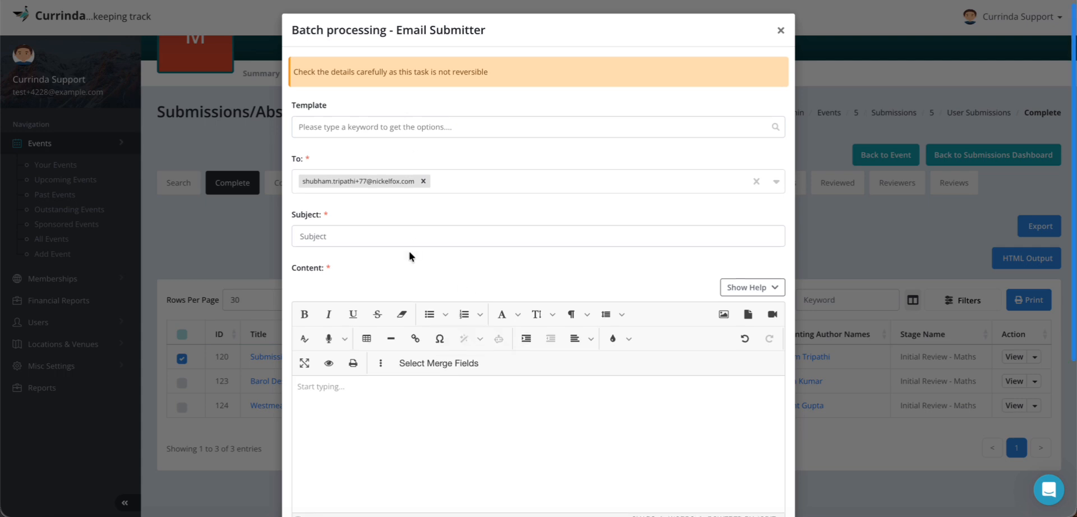
scroll(408, 251, "down", 1)
scroll(389, 374, "down", 3)
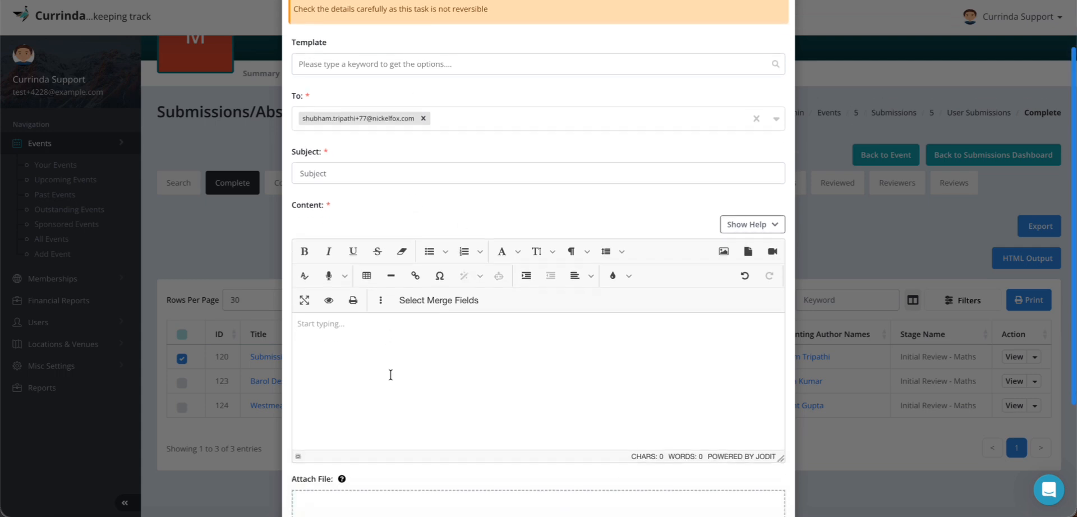
scroll(465, 418, "down", 1)
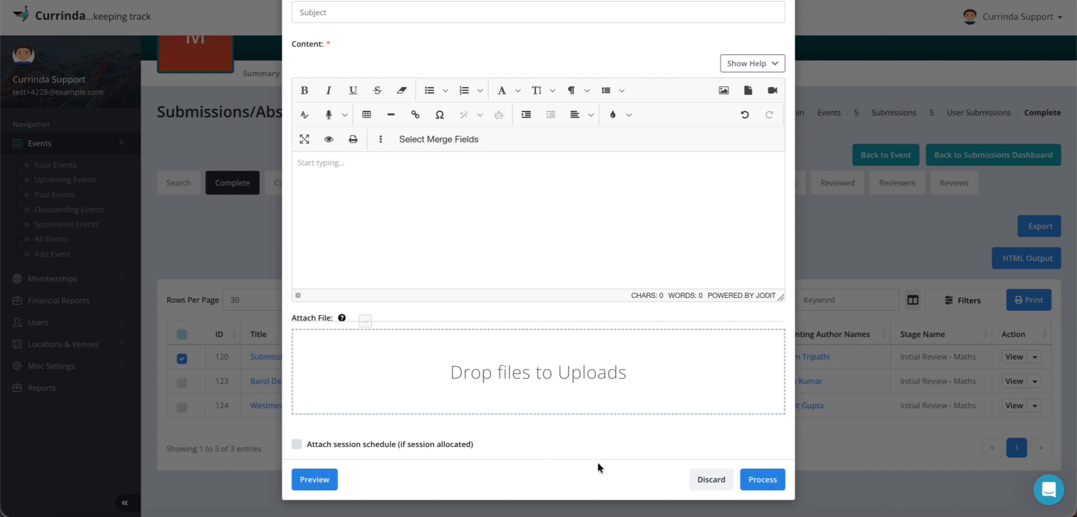
left_click(709, 479)
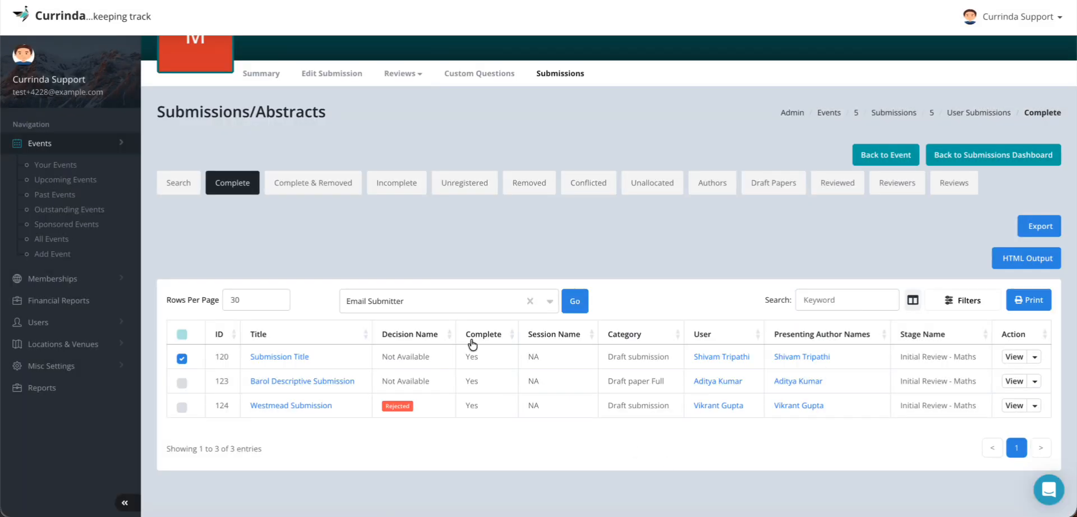
- Reopen the Email Submitter batch process for submission 120, review its content and attachment fields, and discard it
left_click(432, 298)
scroll(386, 419, "down", 3)
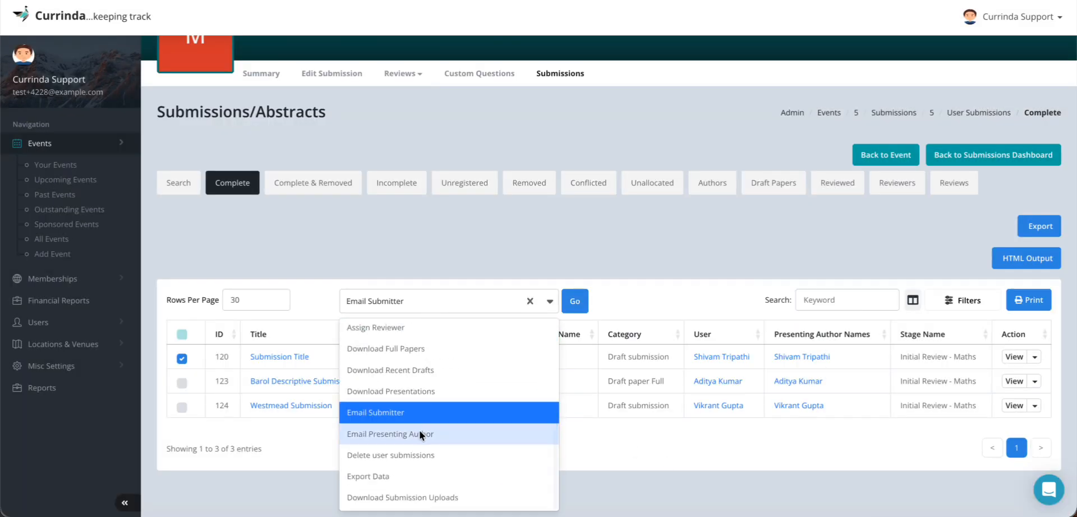
left_click(409, 413)
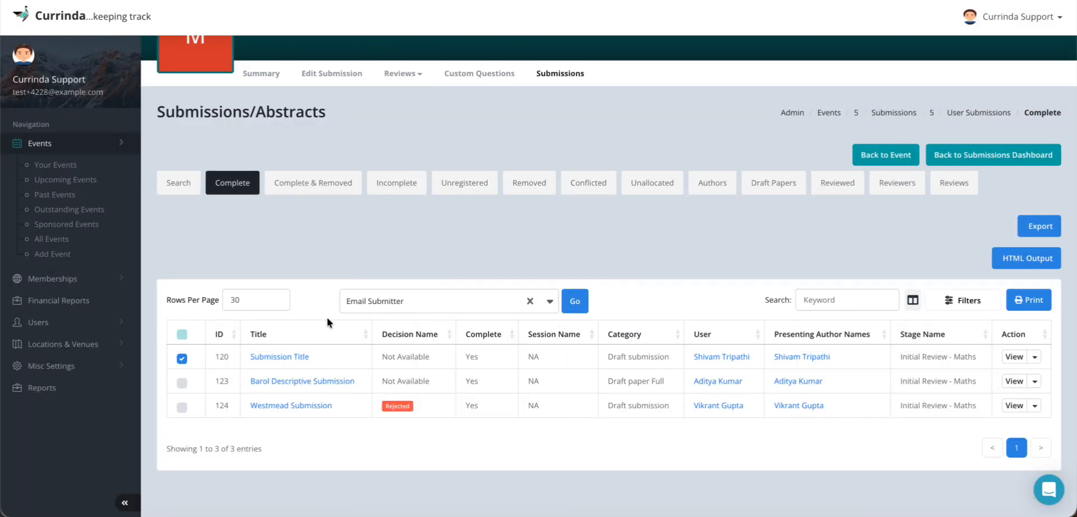
left_click(419, 295)
scroll(392, 432, "down", 3)
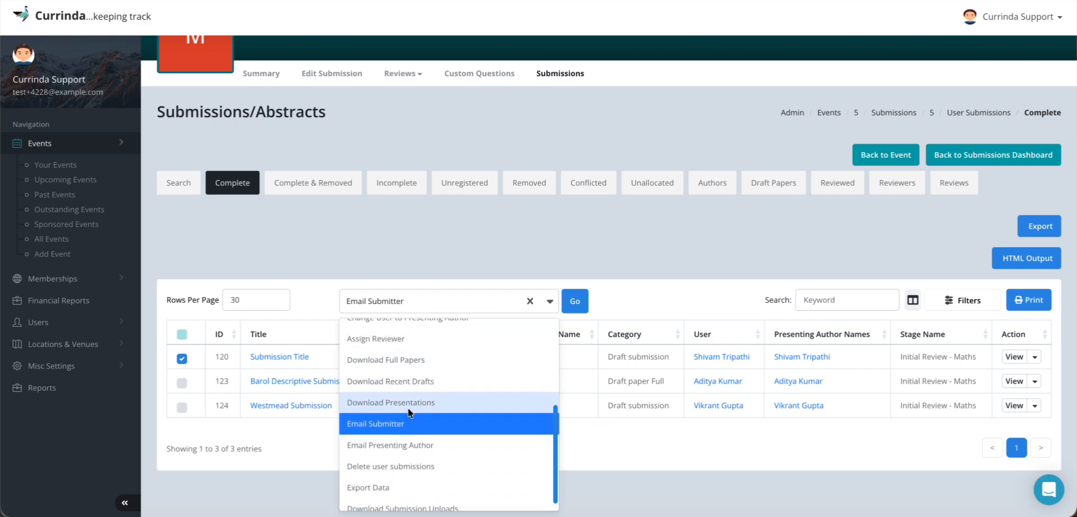
left_click(570, 298)
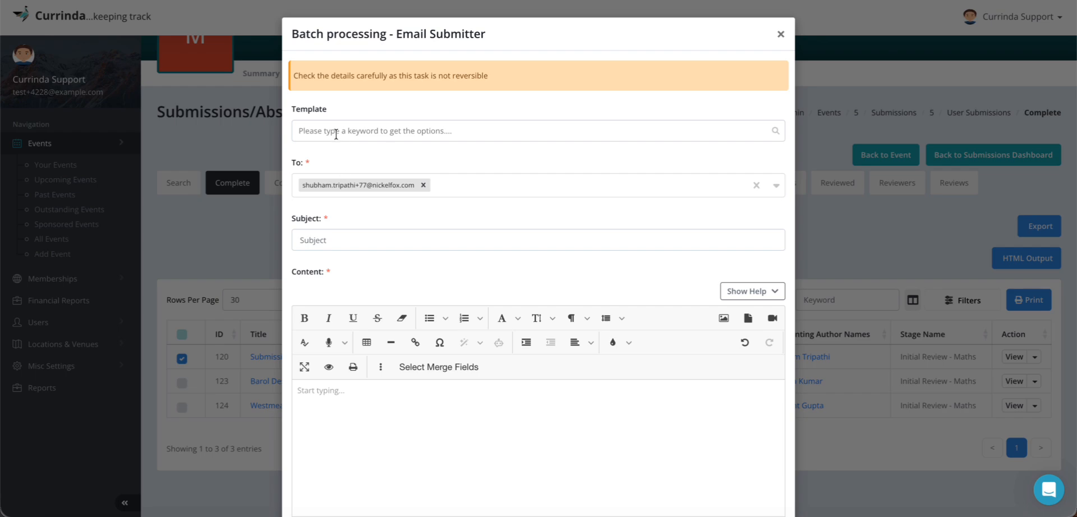
scroll(368, 258, "down", 4)
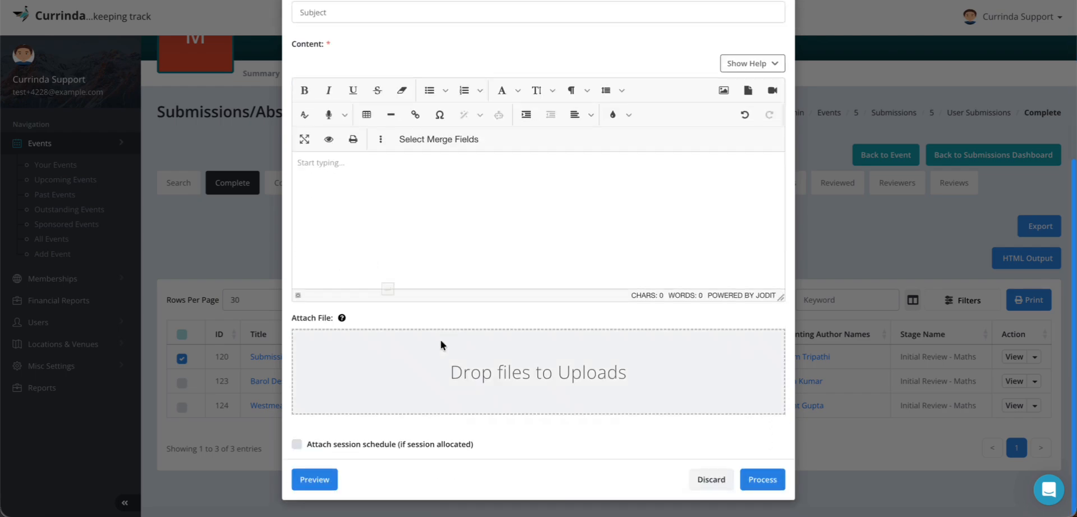
left_click(711, 480)
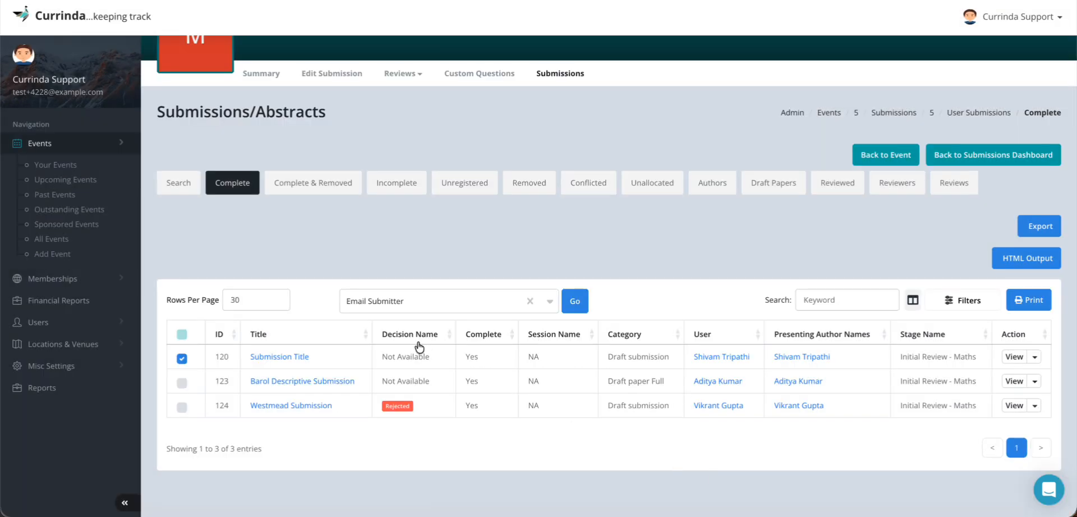
- Select the Delete user submissions batch process for submission 120 without running it
left_click(390, 300)
scroll(382, 446, "down", 3)
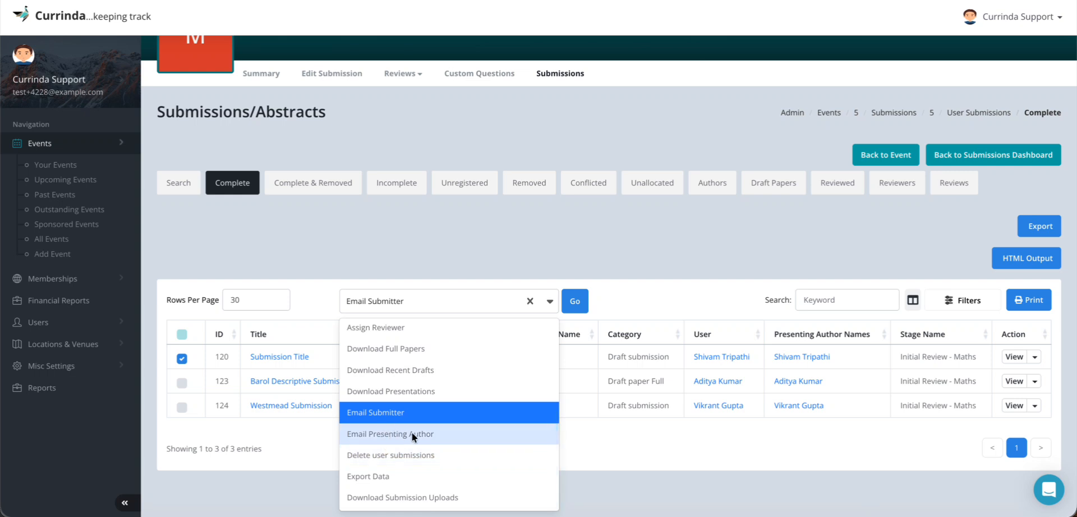
left_click(375, 455)
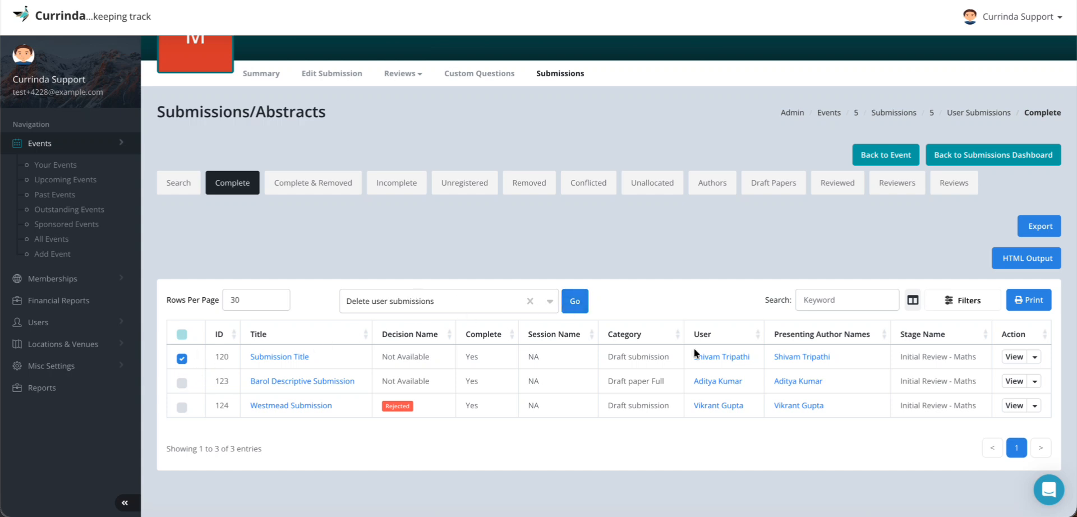
- Examine the individual actions available for submission 120, deselecting the submission for batch processing
left_click(1034, 358)
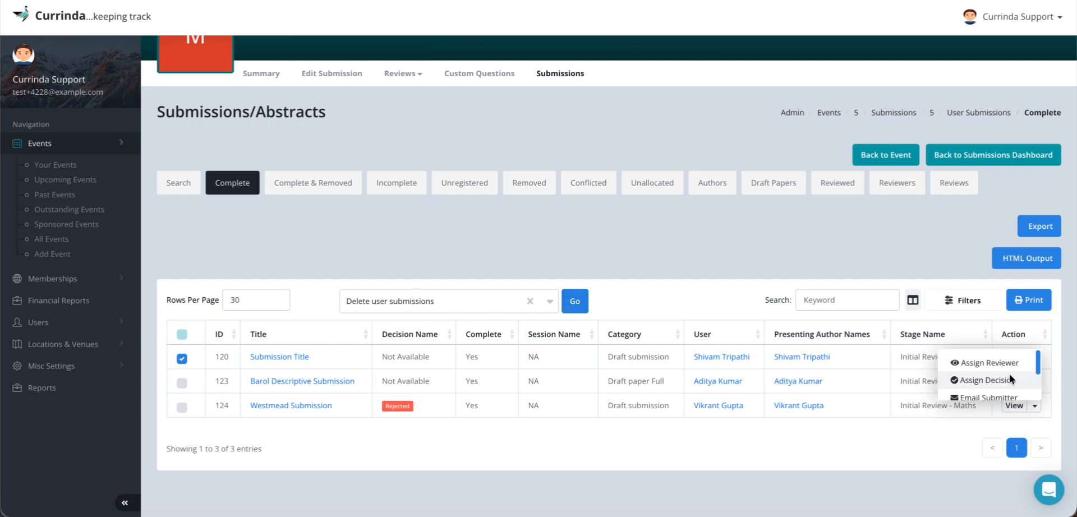
scroll(1008, 372, "down", 3)
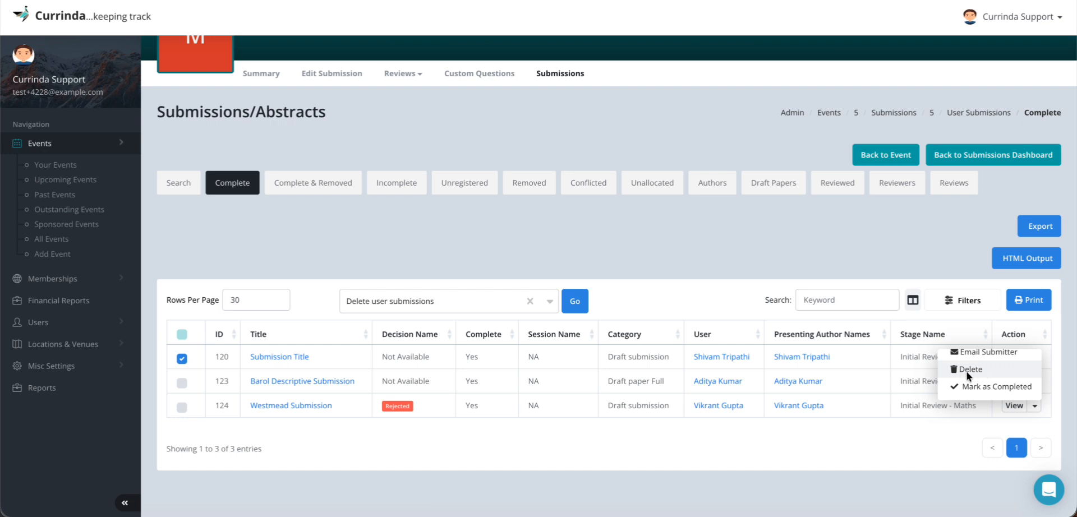
scroll(977, 371, "up", 3)
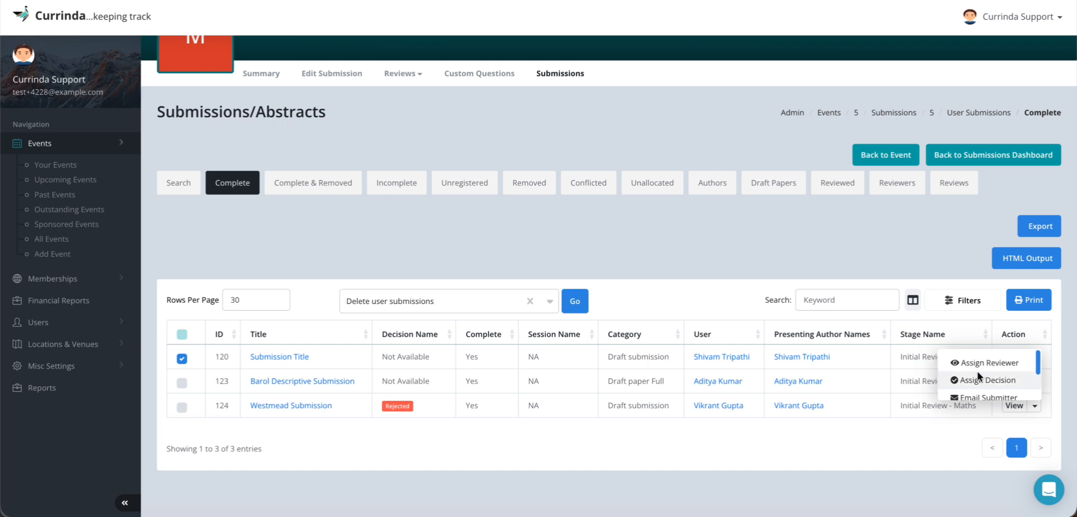
left_click(182, 357)
left_click(1035, 354)
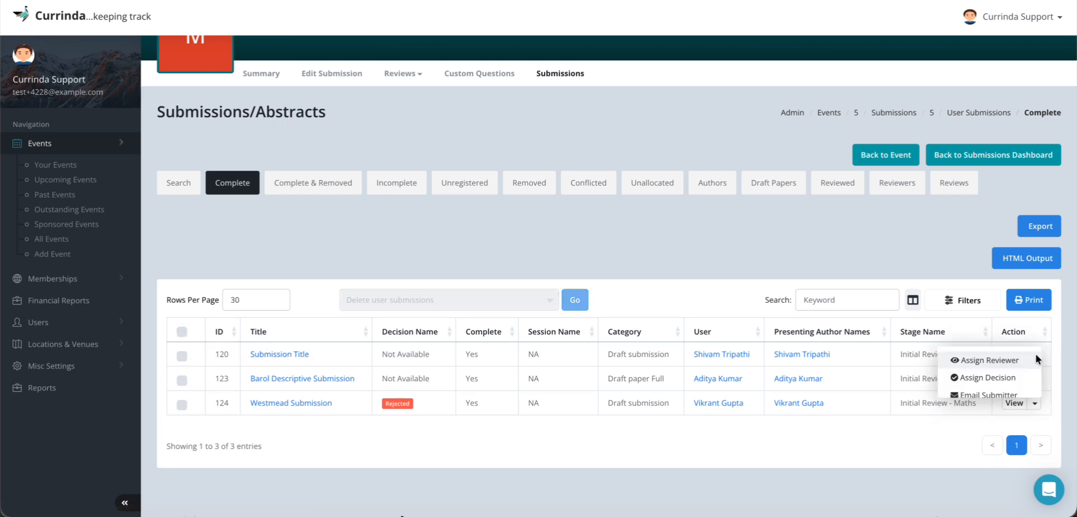
scroll(990, 375, "down", 2)
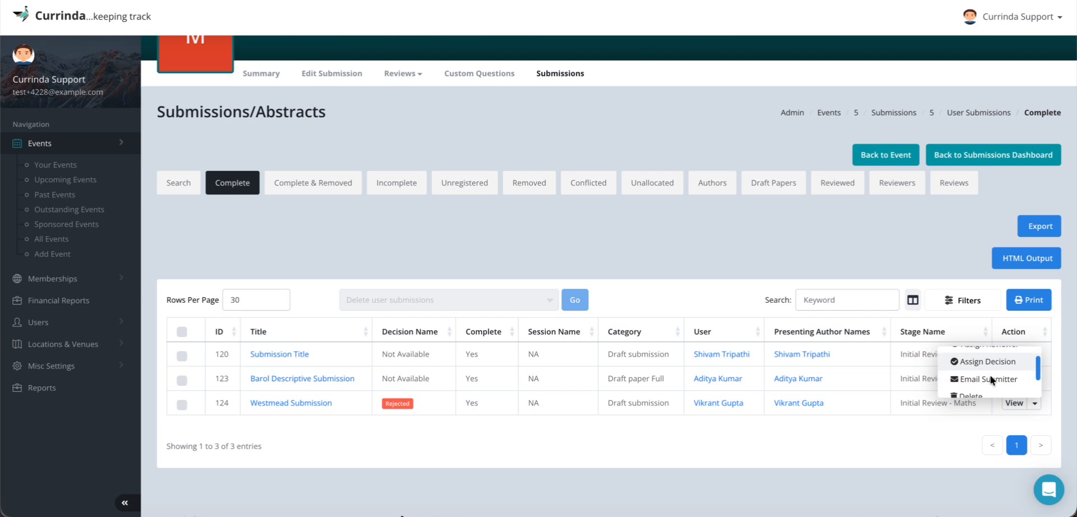
scroll(990, 375, "down", 2)
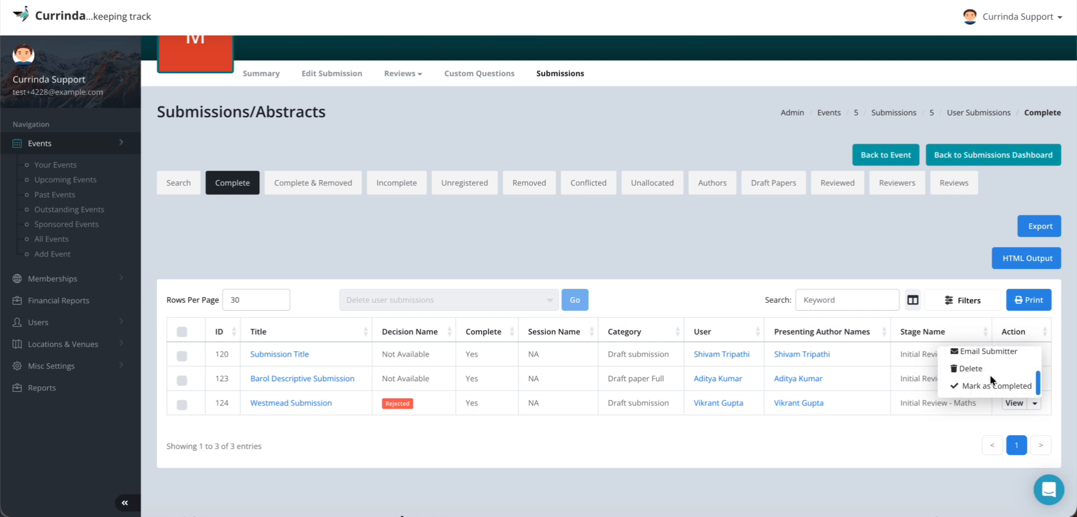
scroll(990, 375, "up", 3)
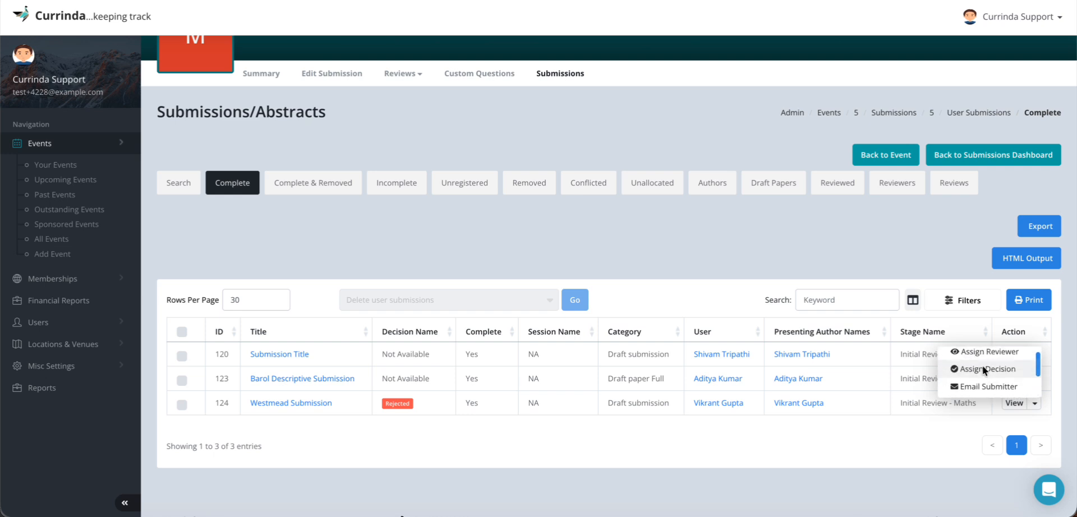
- Examine the decisions offered by the Assign Decision action for submission 120, and close it without assigning one
left_click(983, 369)
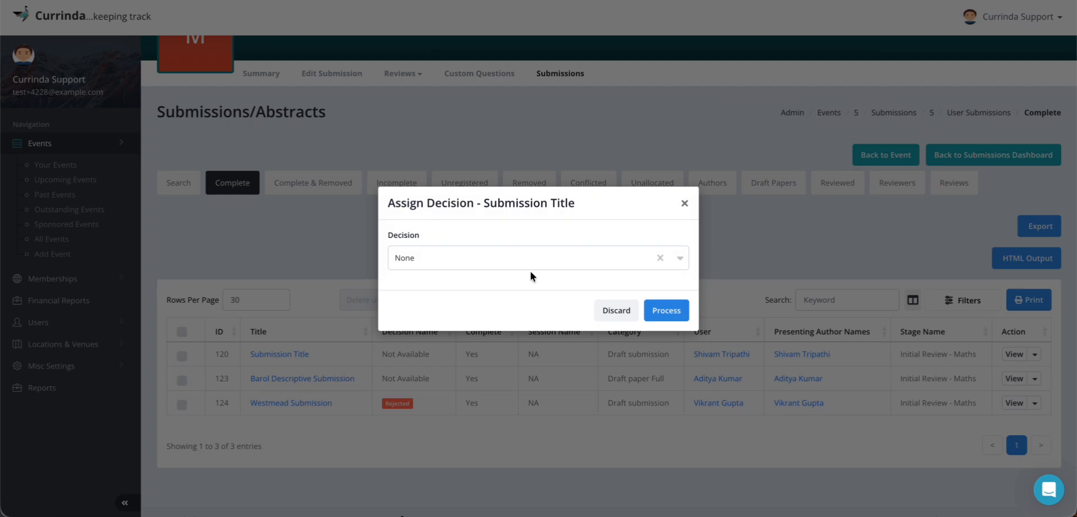
left_click(454, 254)
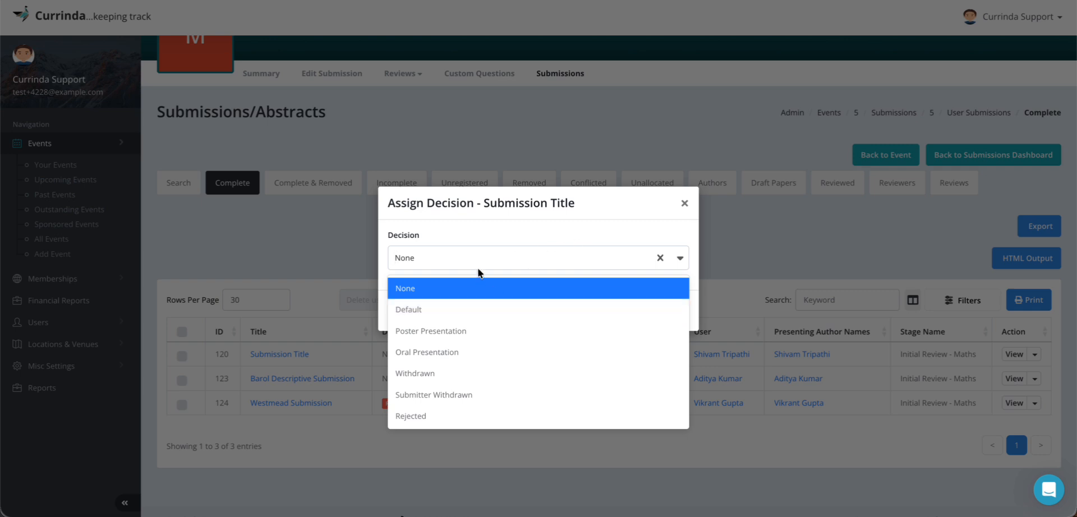
left_click(684, 201)
left_click(684, 201)
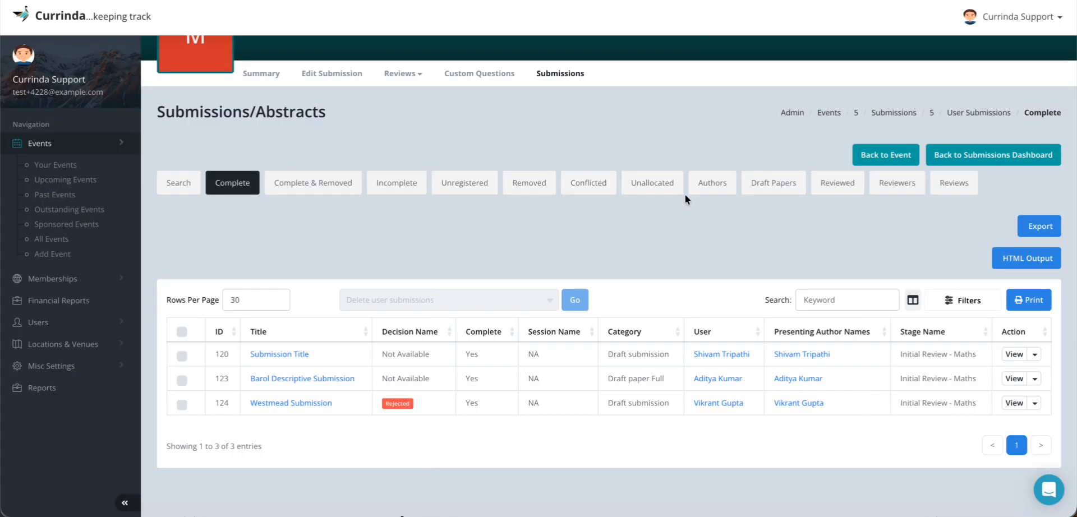
- Run the Export Data batch process on submission 120
left_click(181, 355)
left_click(340, 301)
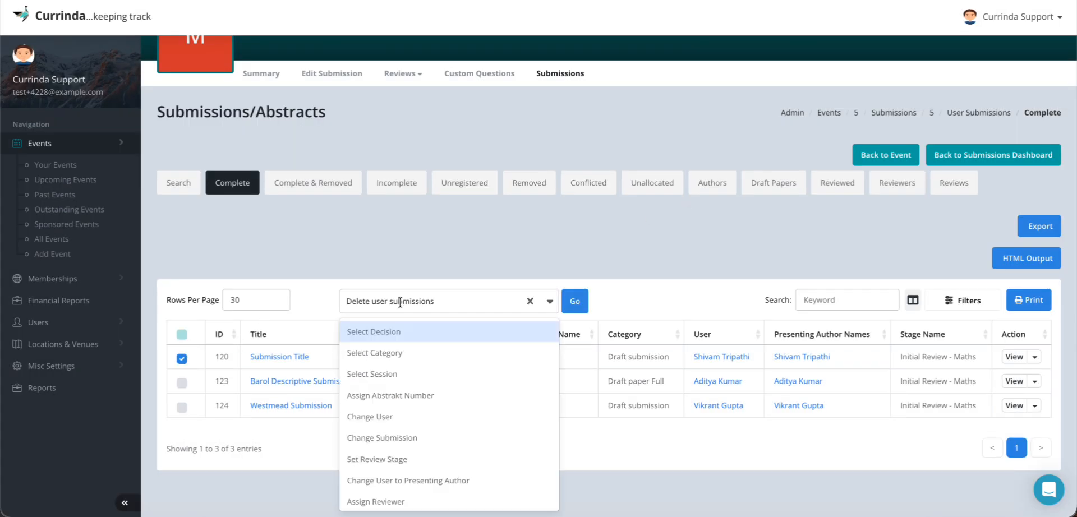
scroll(403, 402, "down", 3)
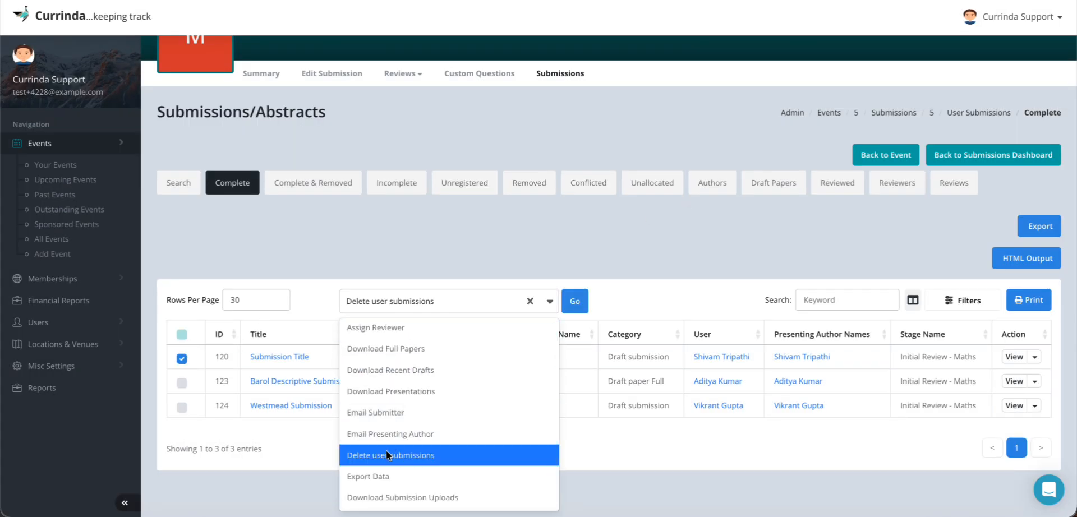
left_click(365, 477)
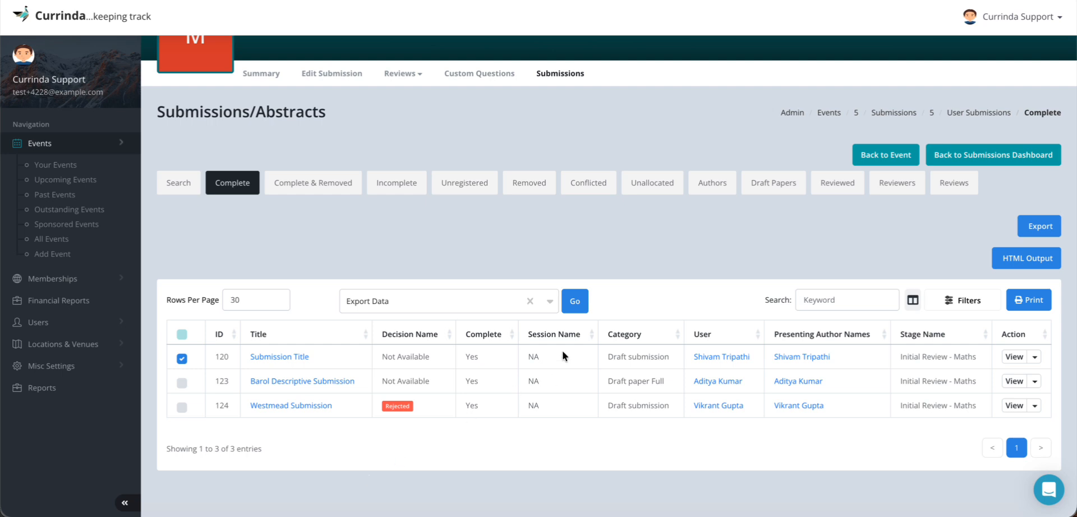
left_click(575, 302)
- Examine the Download Submission Uploads batch process for submissions 120, 123 and 124, discard it, and deselect all submissions
left_click(181, 383)
left_click(181, 405)
left_click(387, 303)
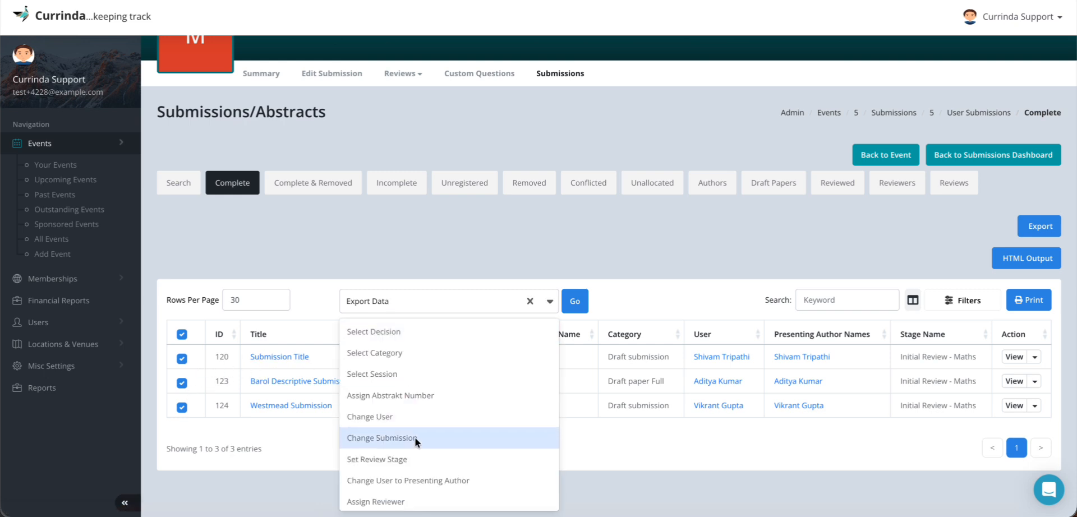
scroll(415, 438, "down", 3)
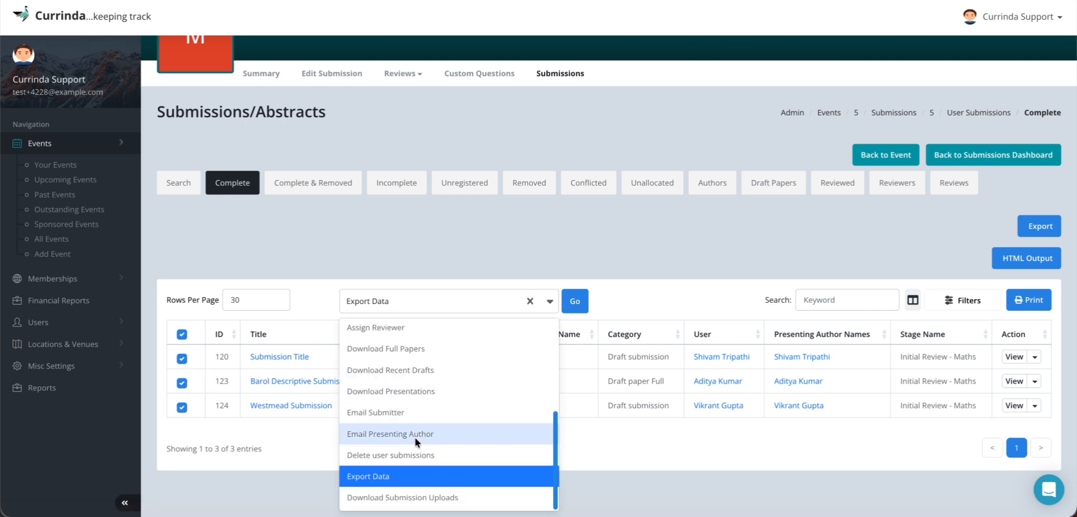
left_click(412, 497)
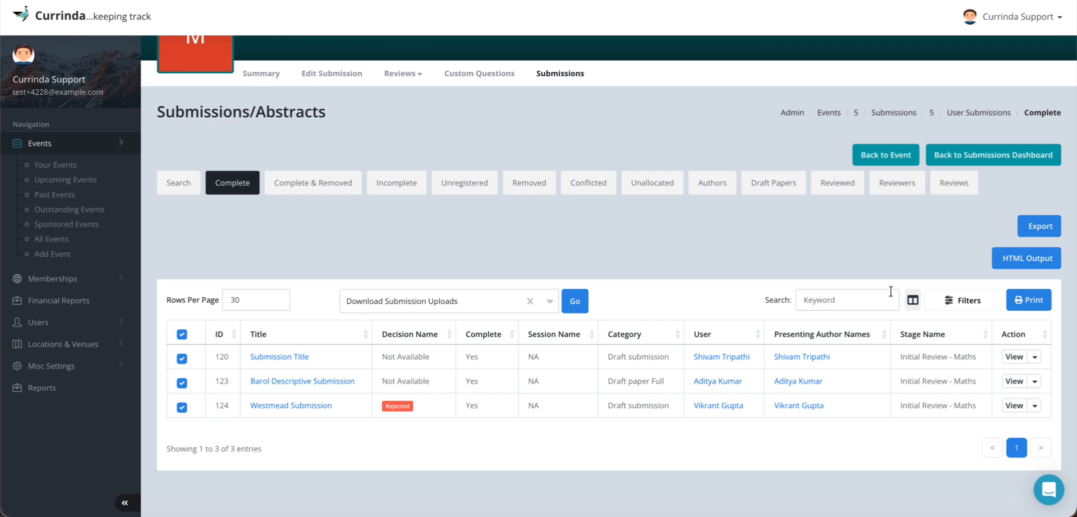
left_click(578, 301)
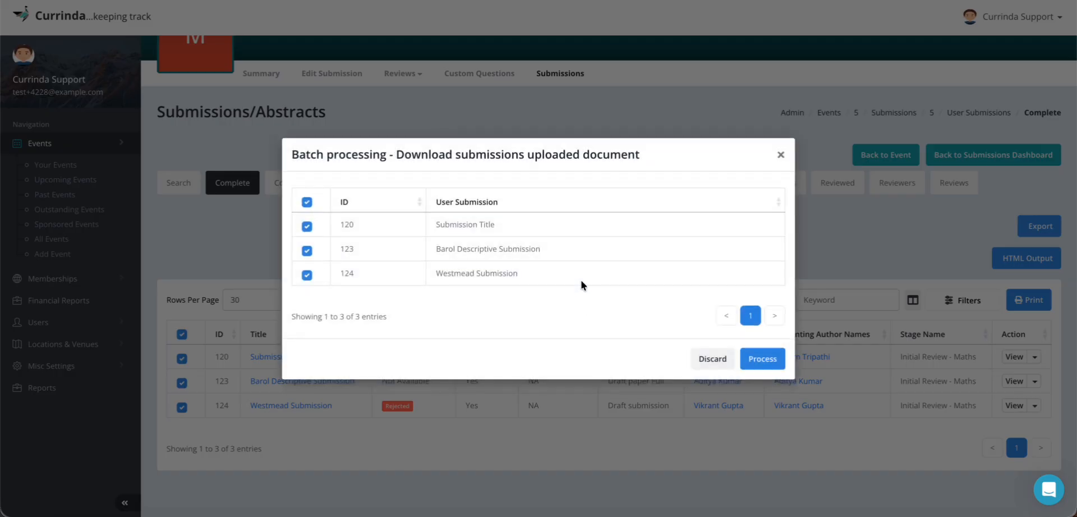
left_click(719, 361)
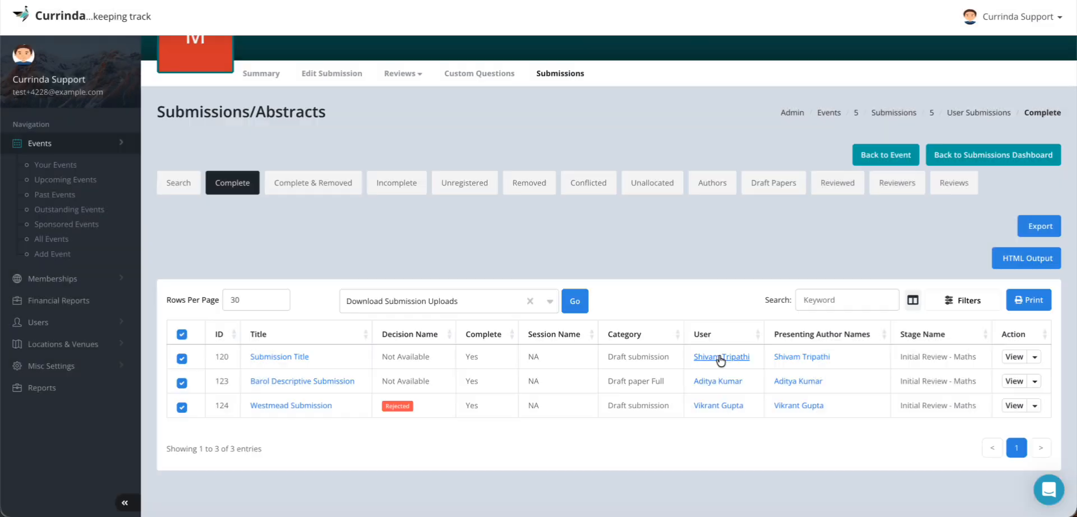
left_click(181, 335)
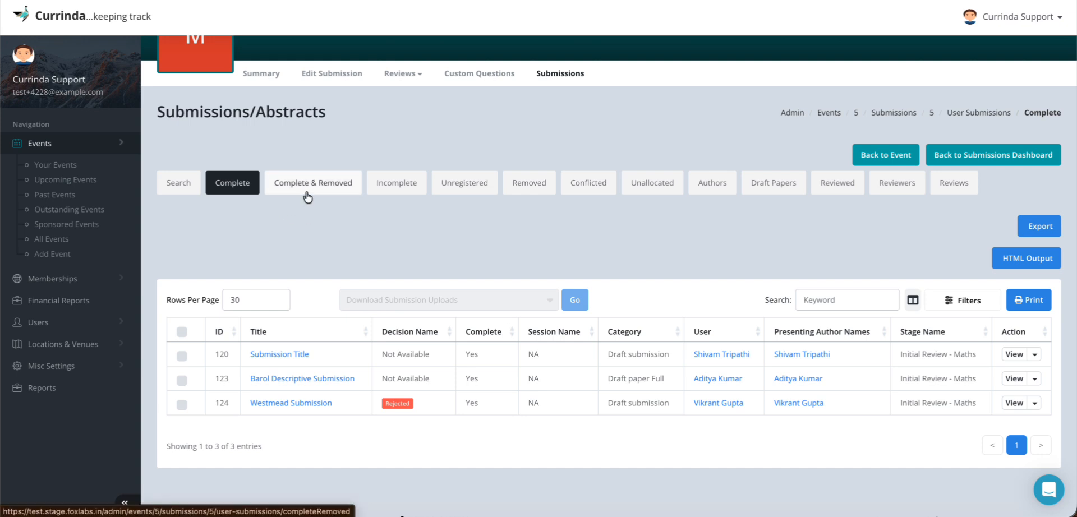
- Examine the batch processes available for submission 124 in the Complete & Removed list, without choosing one
left_click(332, 187)
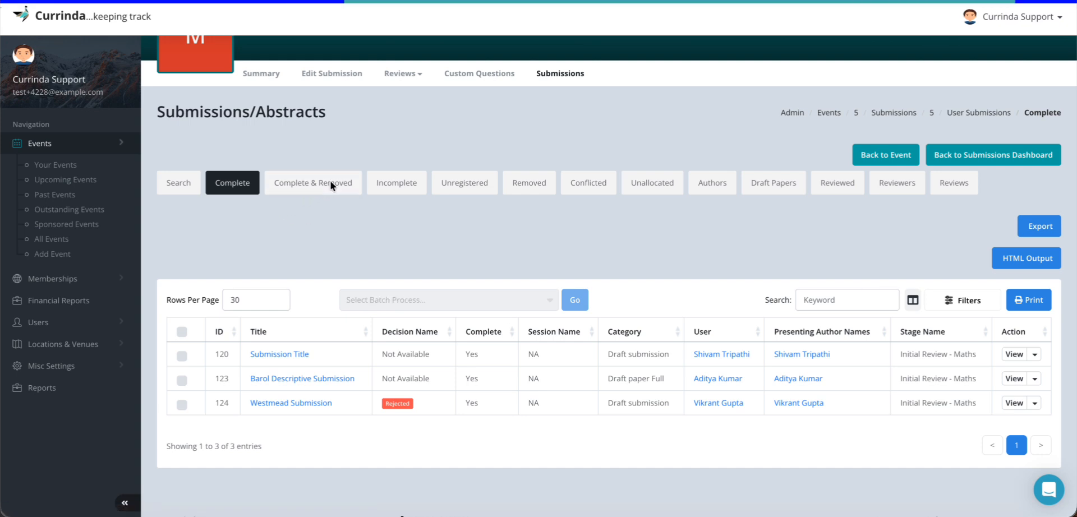
scroll(360, 321, "down", 1)
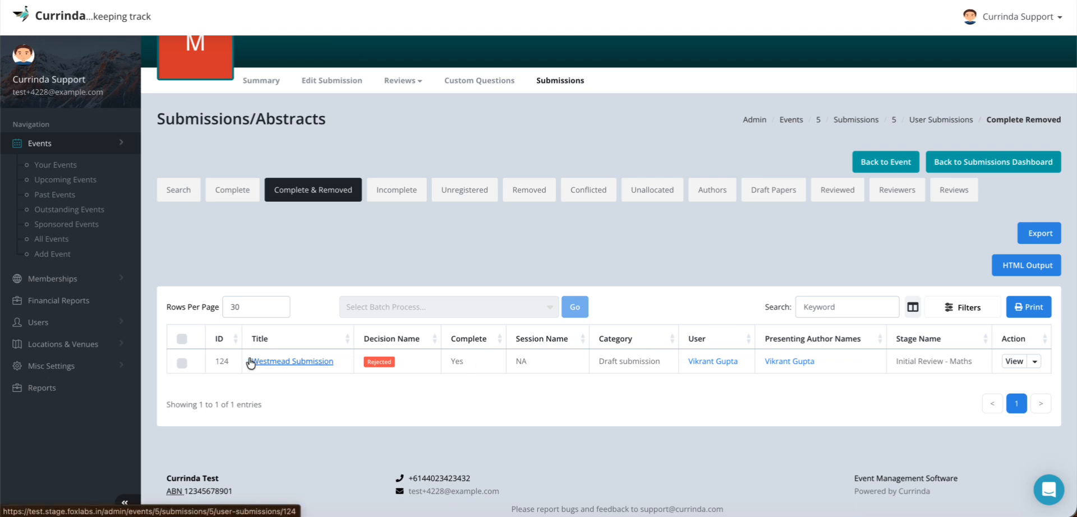
left_click(182, 363)
left_click(397, 310)
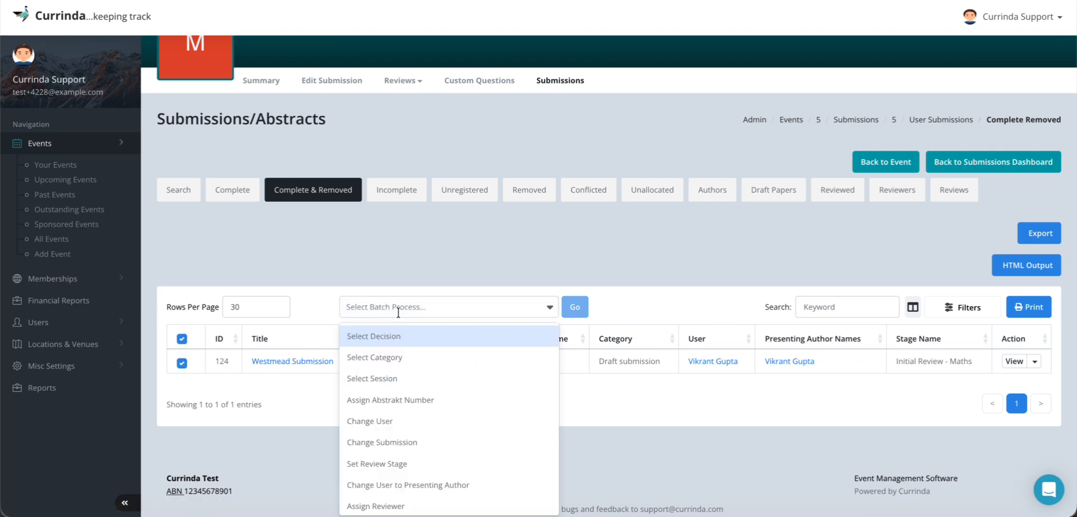
left_click(395, 306)
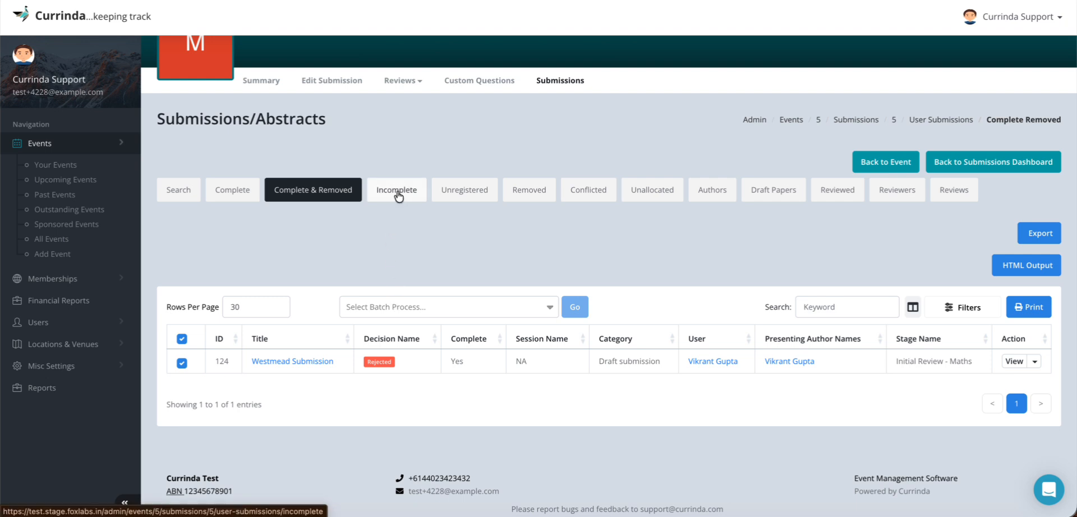
- View the Incomplete submissions list and the Unregistered submissions list
left_click(397, 193)
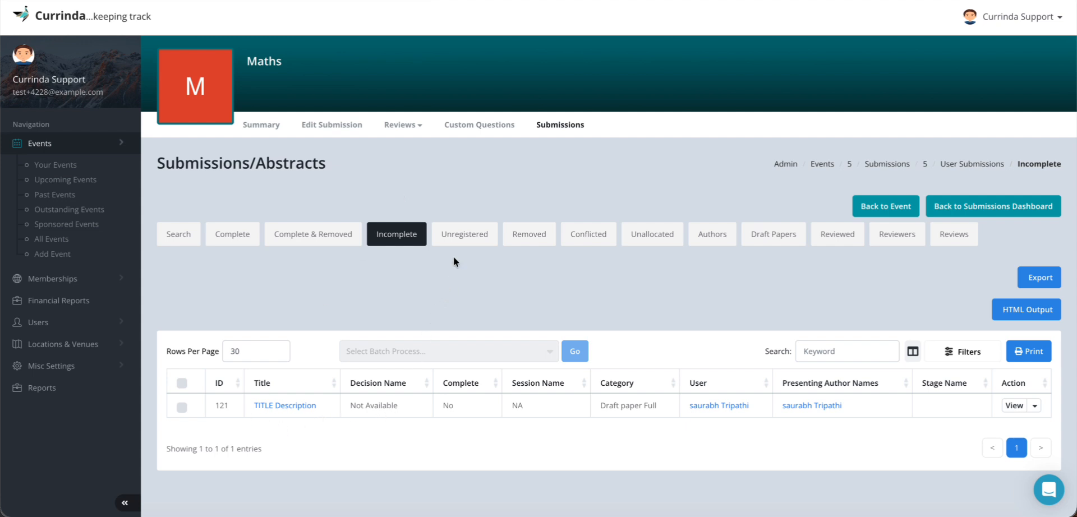
left_click(457, 231)
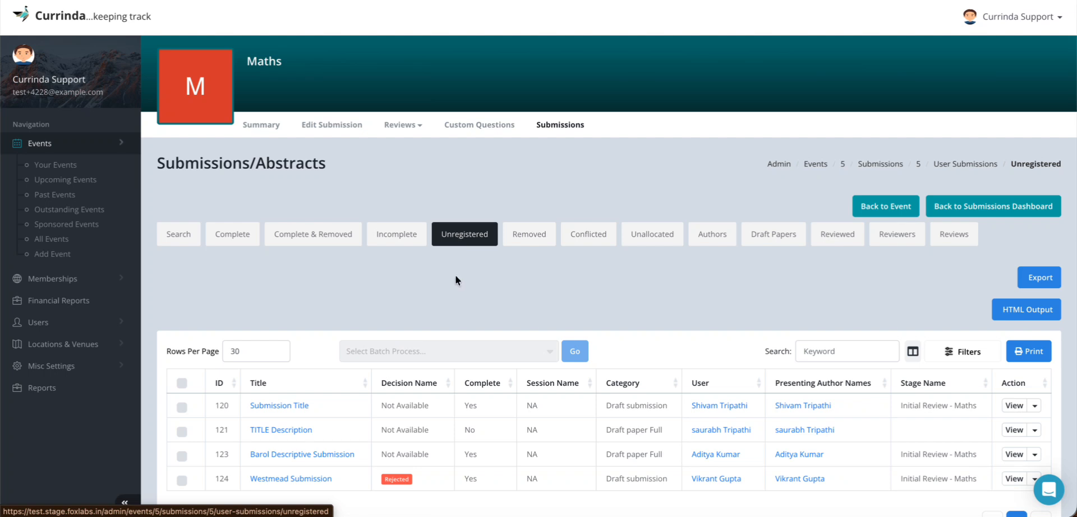
scroll(454, 277, "down", 2)
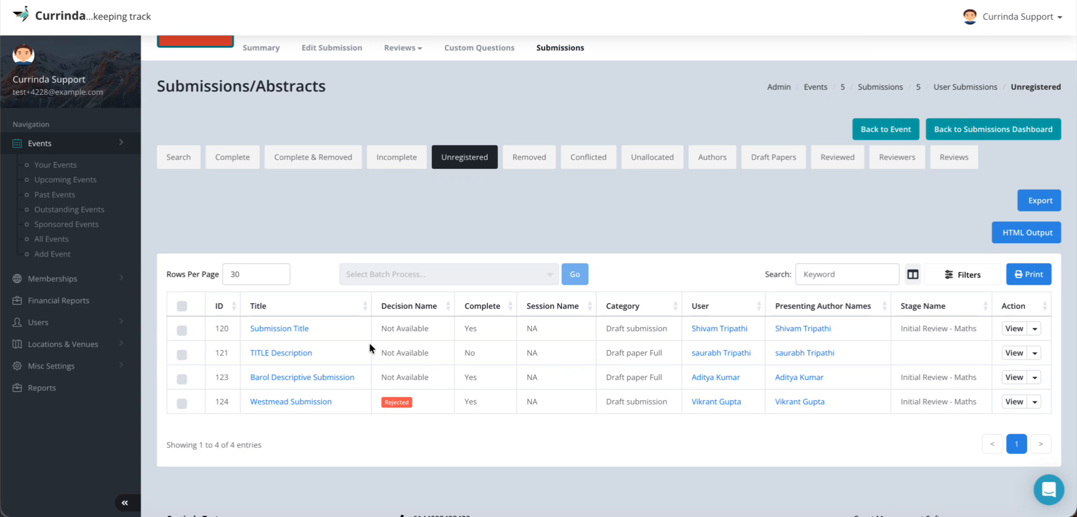
- Open the Email Unregistered Presenting Author batch process for all submissions in the Unregistered list
left_click(181, 306)
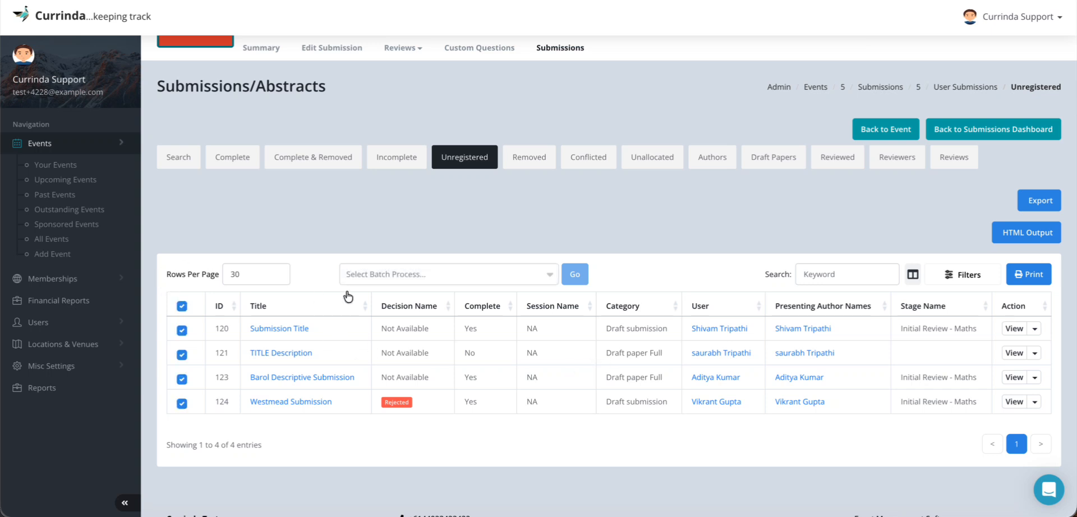
left_click(399, 274)
scroll(395, 379, "down", 1)
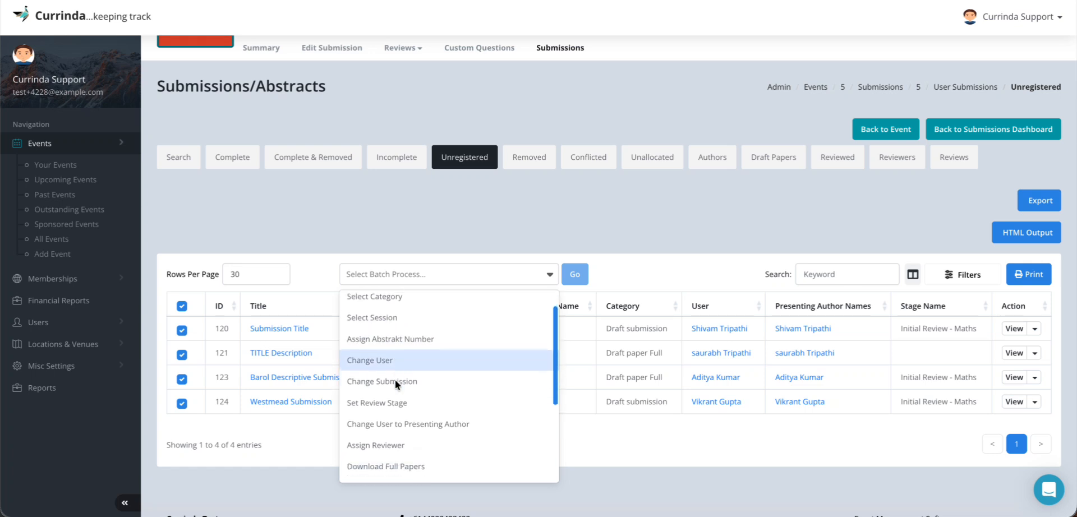
scroll(394, 379, "down", 5)
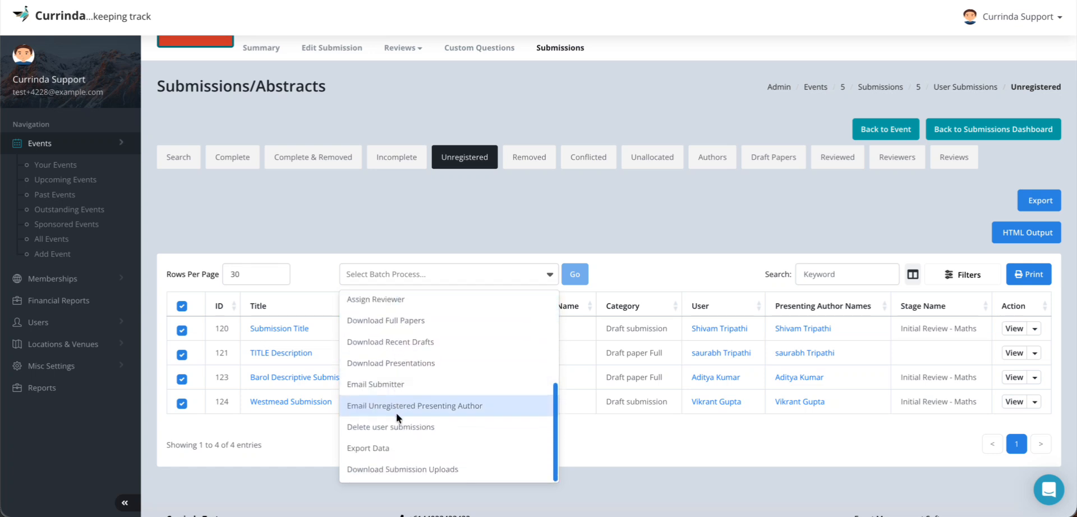
left_click(467, 406)
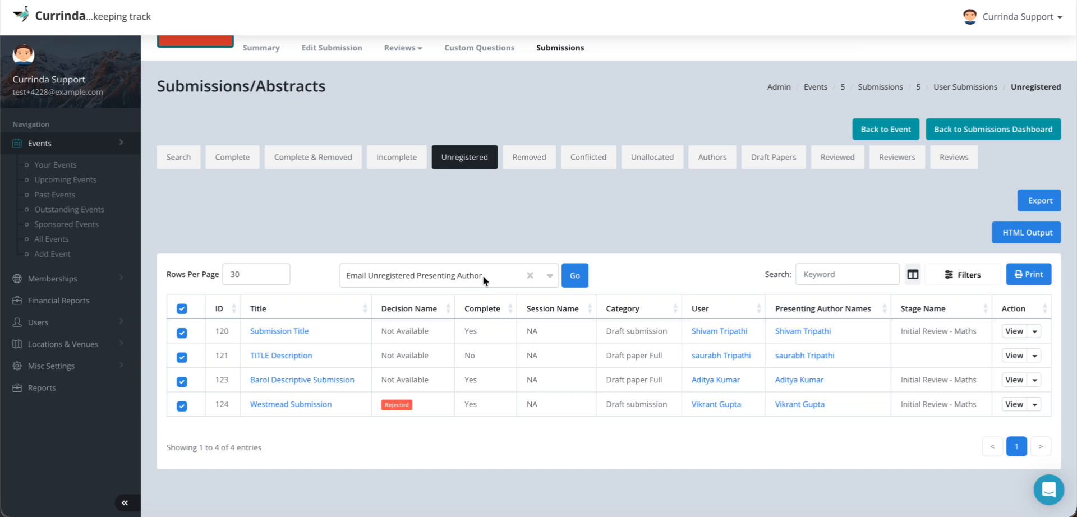
left_click(576, 276)
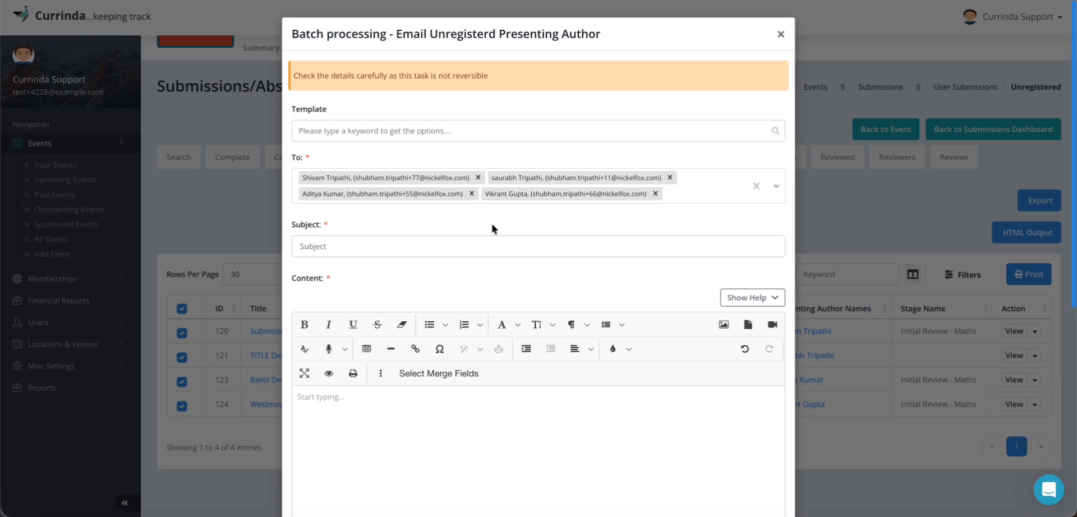
- Examine the email form's recipient, content, attachment and submitter-copy options, and close it without processing
scroll(493, 224, "down", 5)
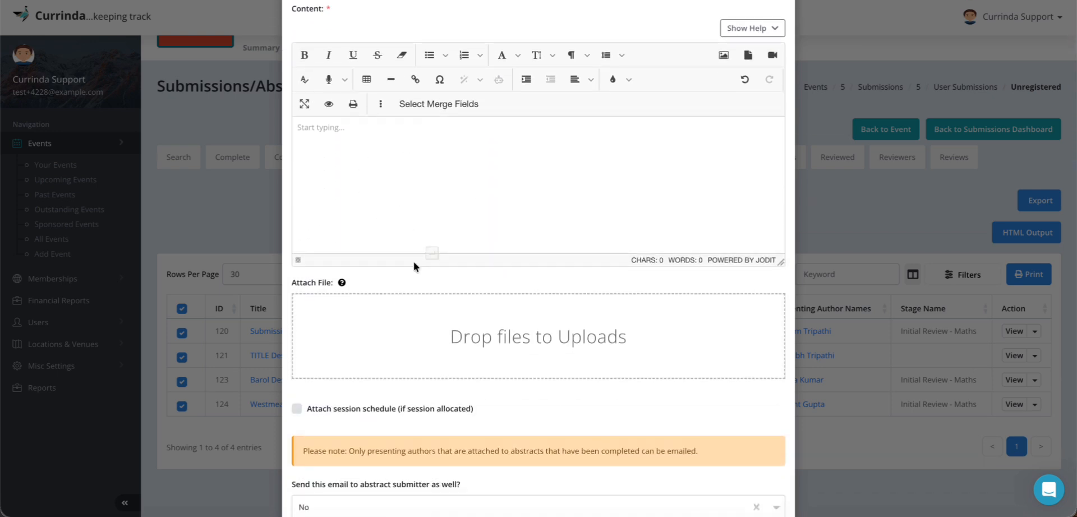
scroll(446, 354, "down", 2)
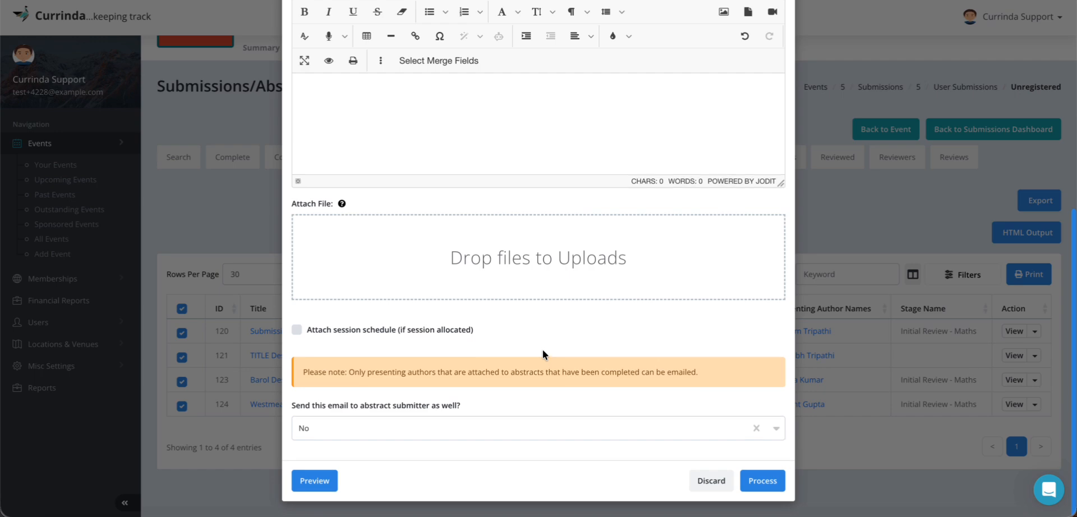
scroll(543, 354, "up", 6)
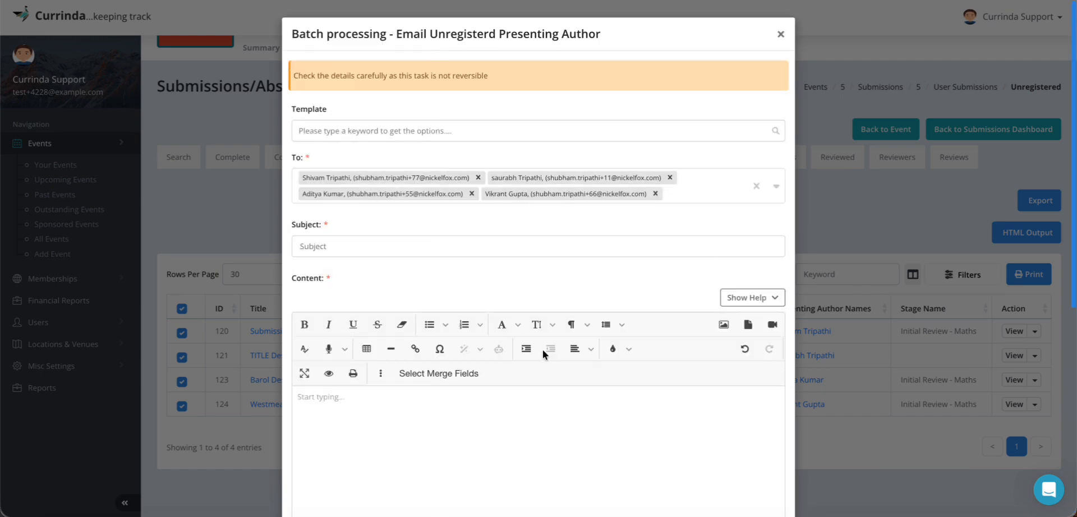
left_click(780, 35)
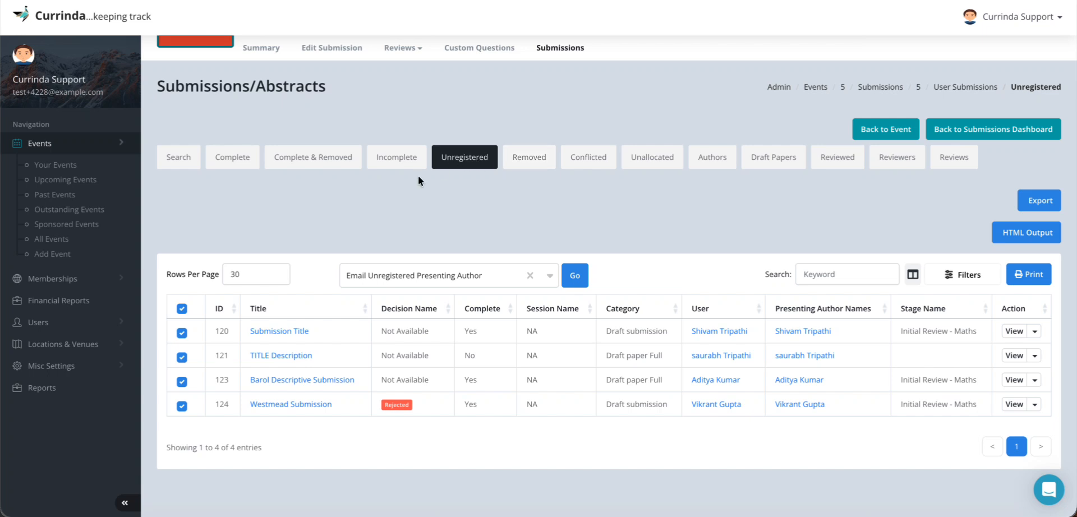
- View the Removed submissions list and the Conflicted submissions list
left_click(526, 154)
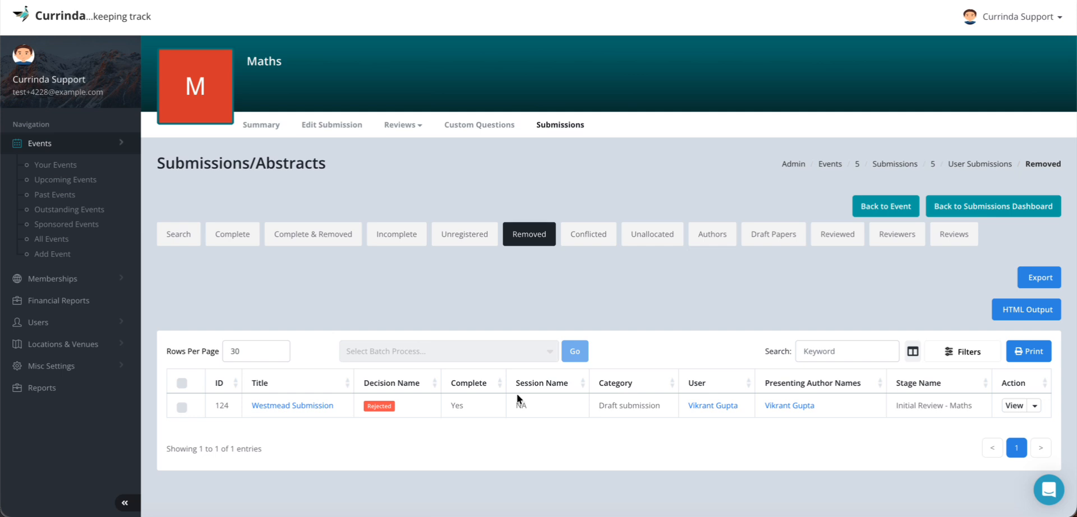
left_click(590, 233)
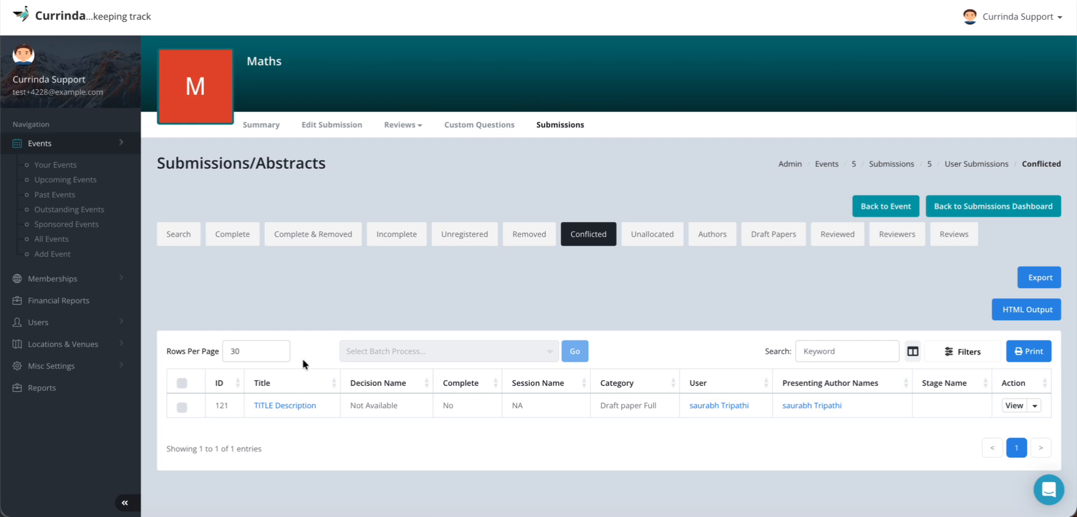
left_click(279, 405)
scroll(600, 411, "down", 1)
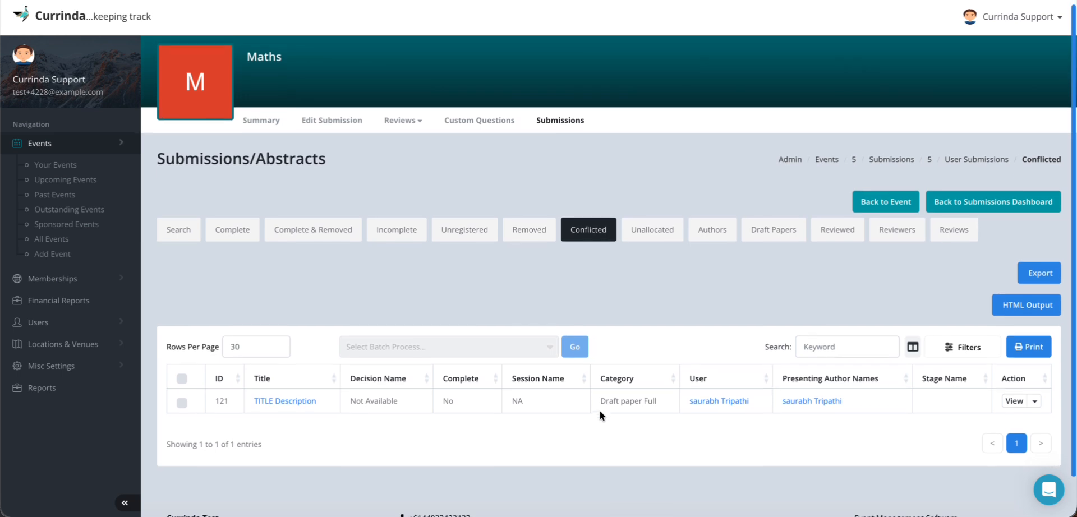
scroll(600, 410, "up", 1)
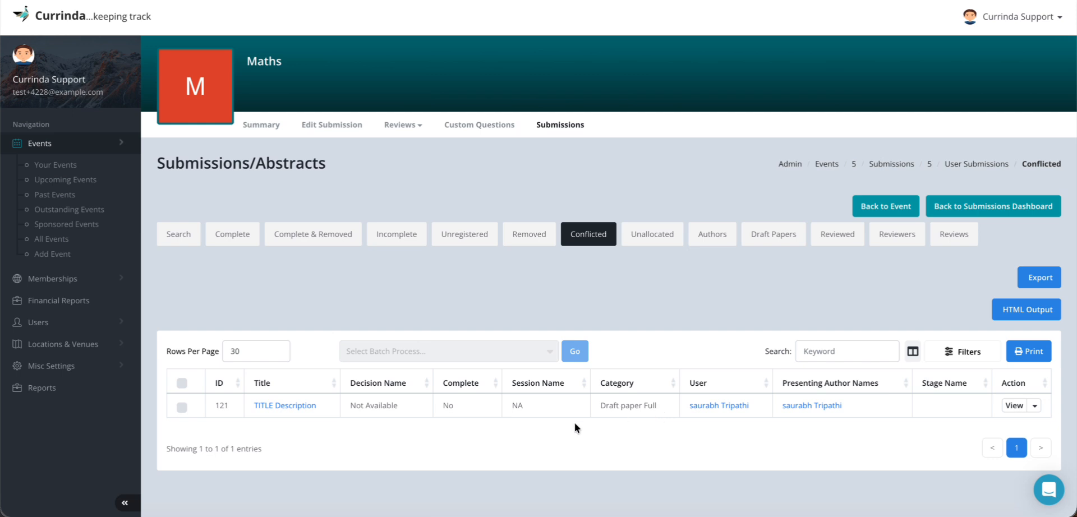
- View the Unallocated submissions list and examine the Authors list with its abstract titles
left_click(649, 239)
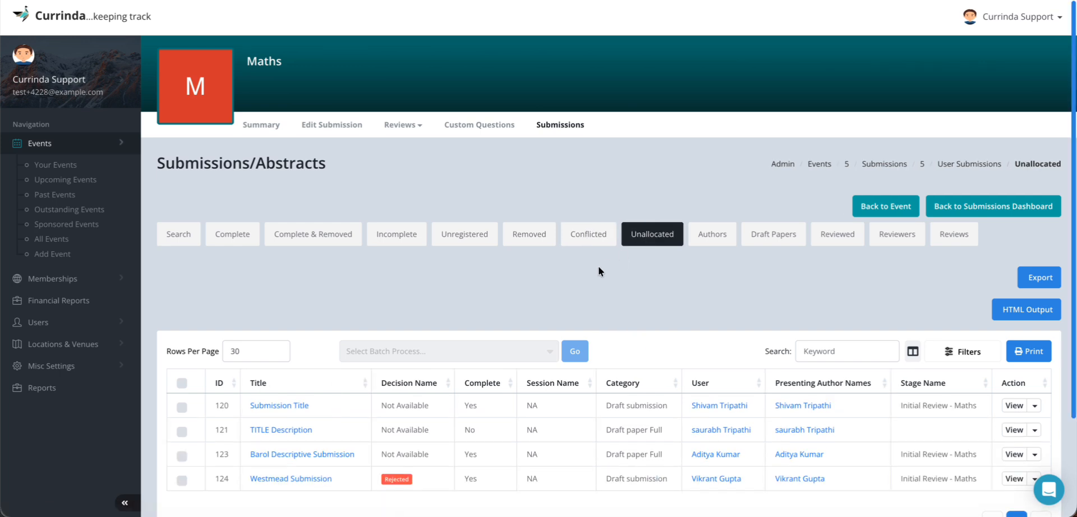
scroll(598, 271, "down", 1)
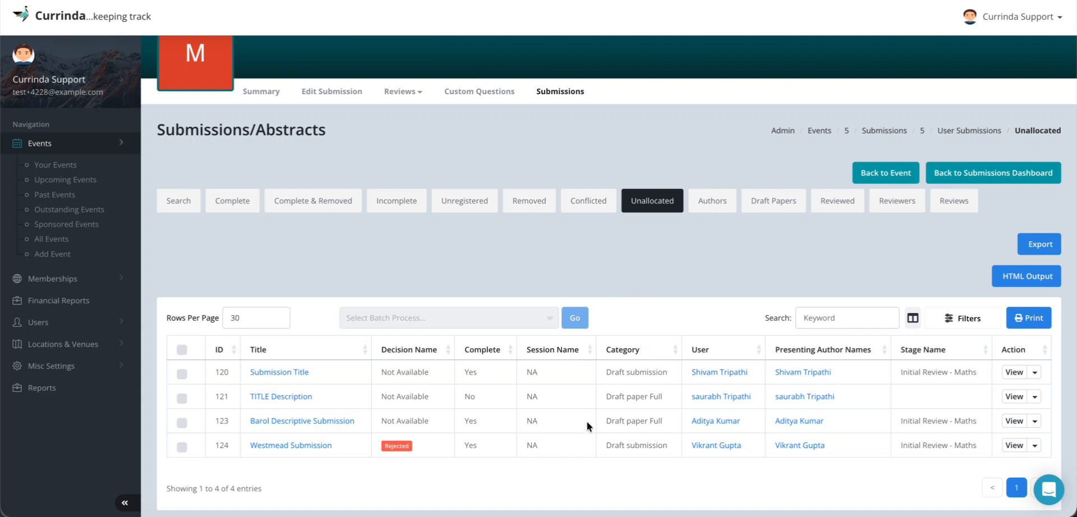
left_click(708, 204)
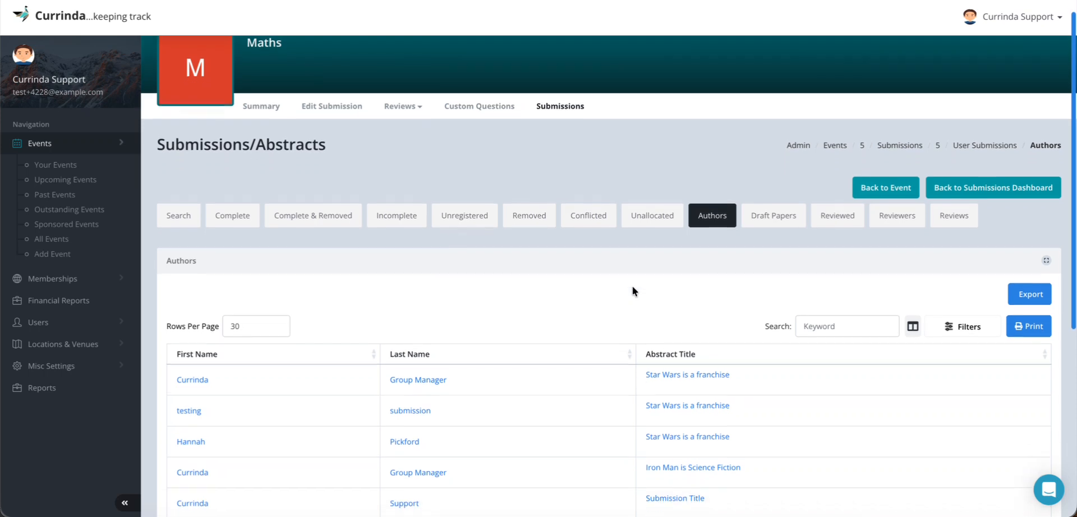
scroll(632, 287, "down", 2)
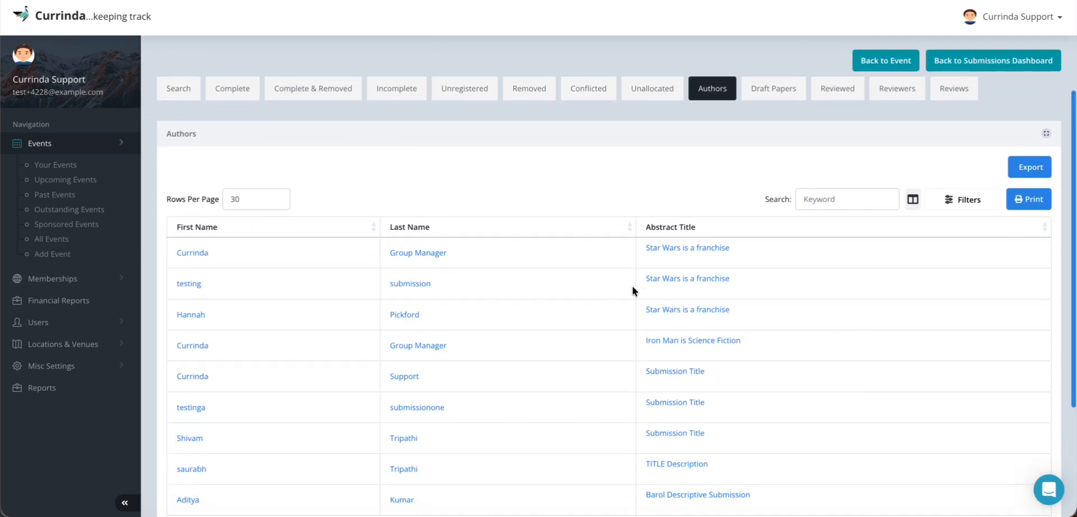
scroll(631, 286, "down", 2)
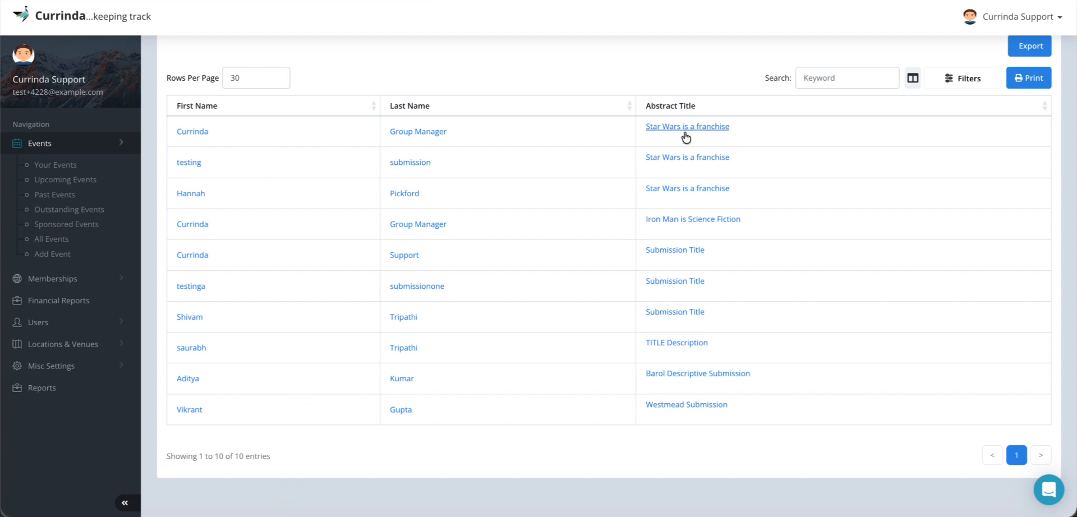
scroll(571, 357, "up", 1)
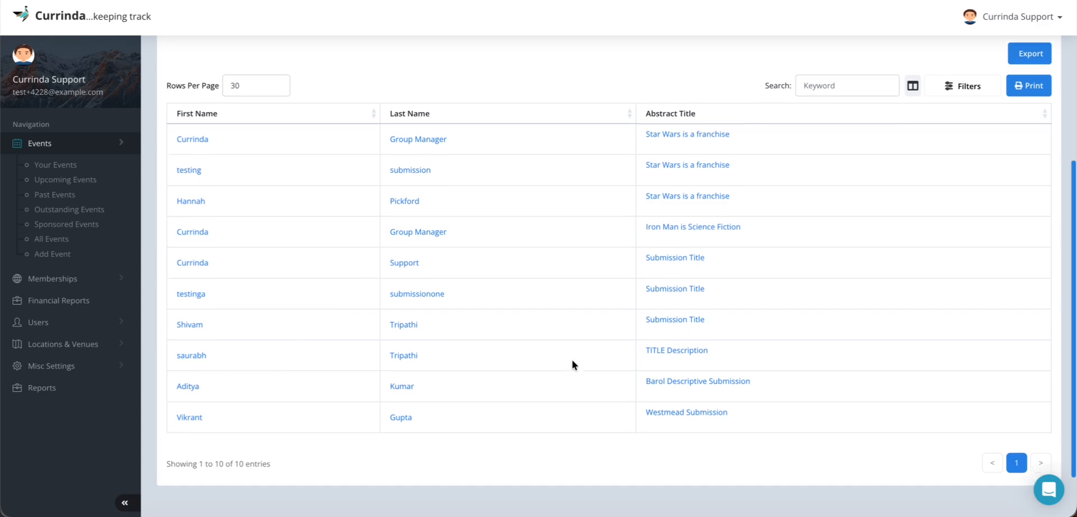
- Examine the In Program and Decision filters for the Authors list, and close the filters without applying any
left_click(953, 95)
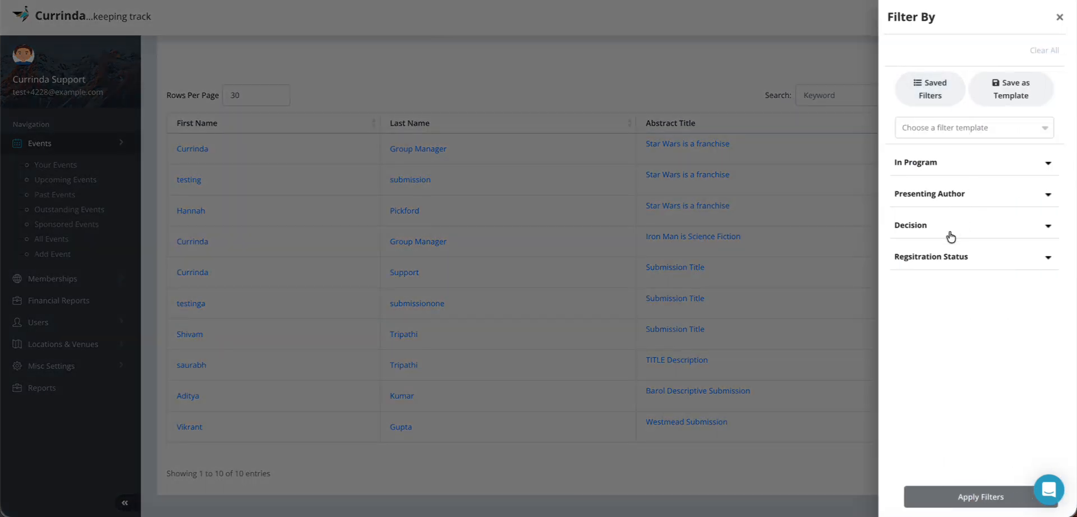
left_click(928, 168)
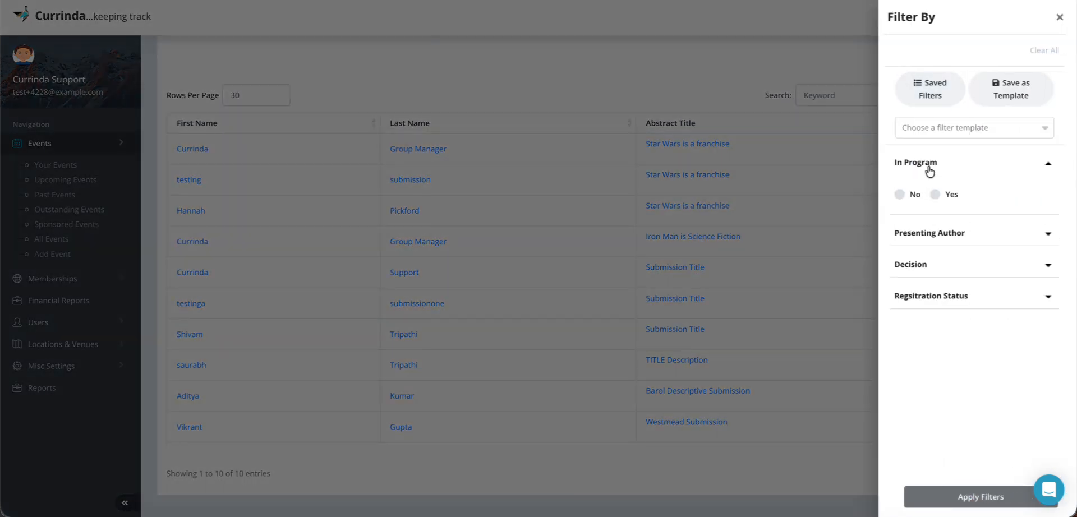
left_click(931, 167)
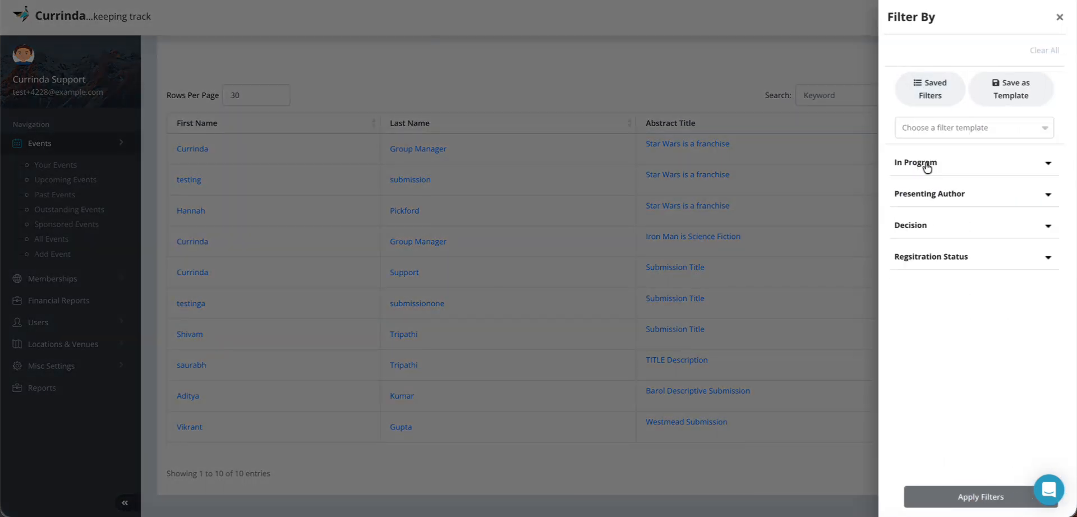
left_click(914, 226)
left_click(916, 227)
left_click(1059, 17)
scroll(786, 206, "up", 3)
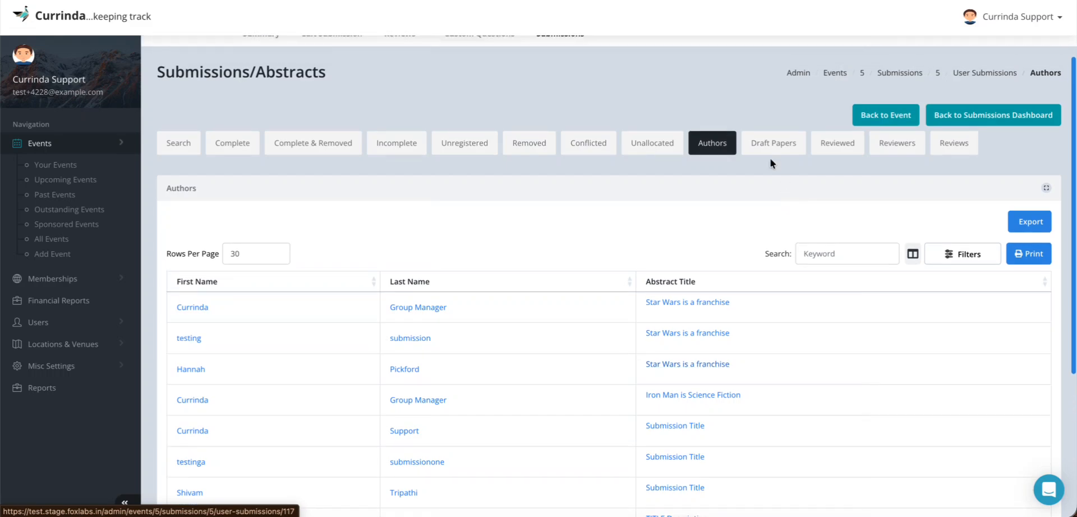
- View the draft file of Barol Descriptive Submission from the Draft Papers list, and close the file
left_click(774, 144)
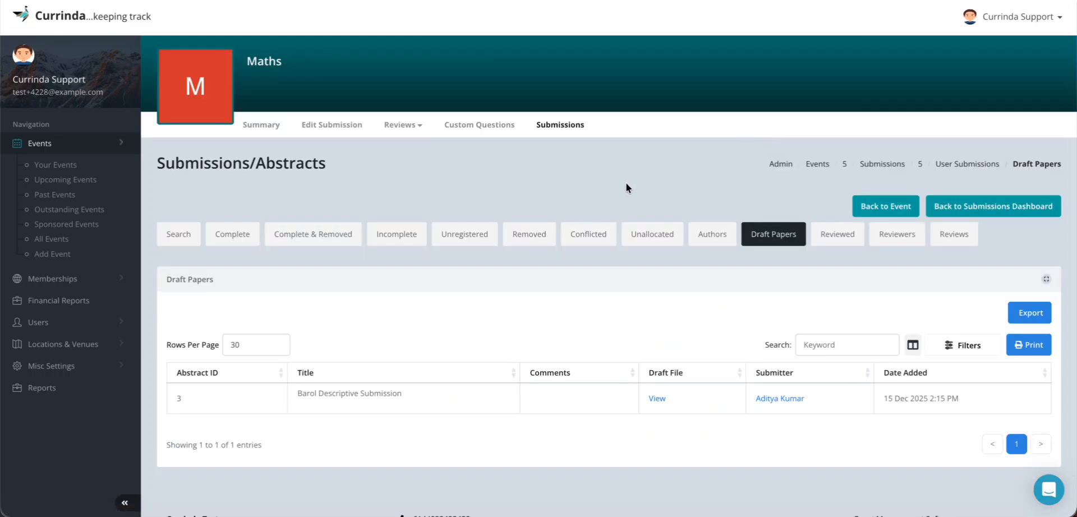
scroll(625, 185, "down", 1)
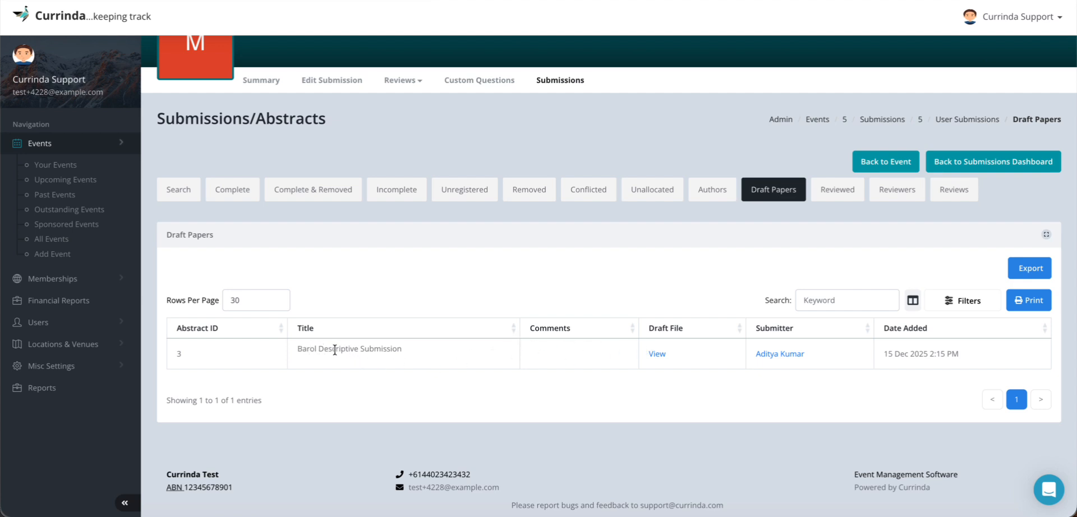
left_click_drag(298, 346, 398, 348)
left_click(399, 348)
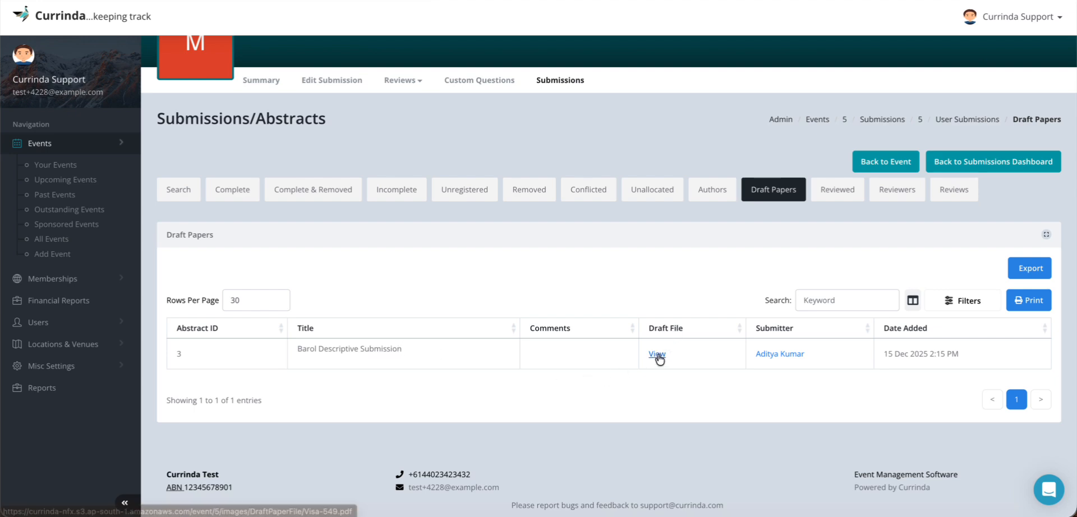
left_click(657, 353)
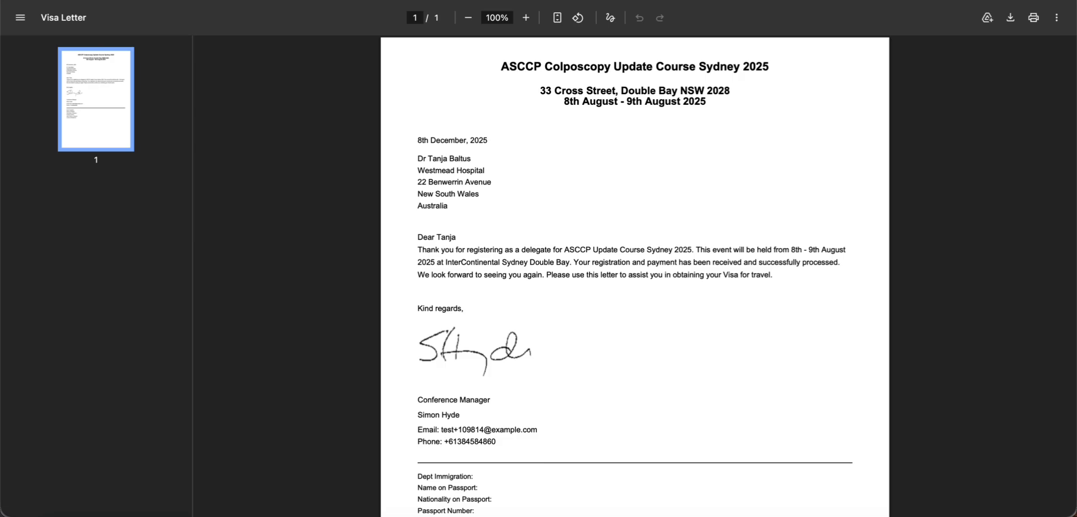
key("super+w")
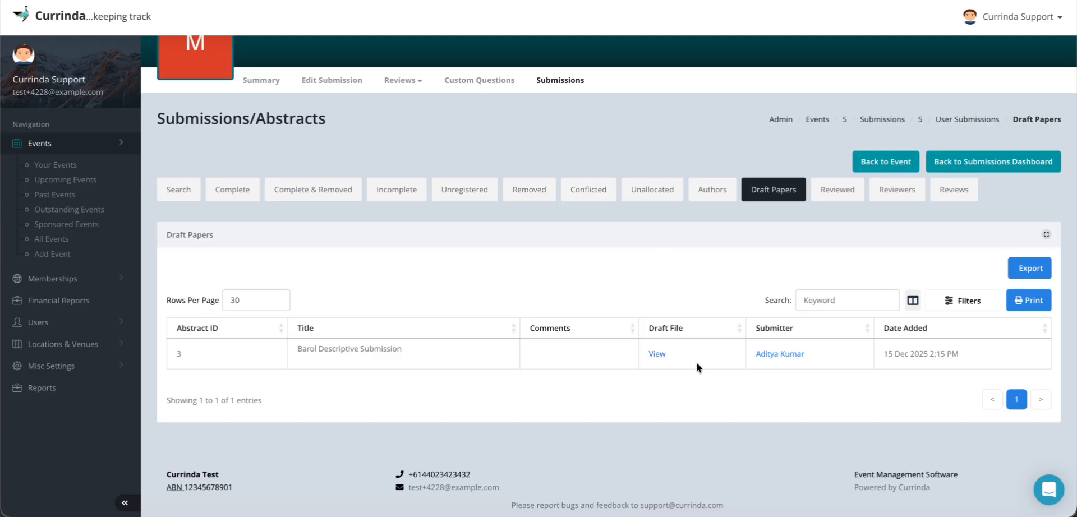
- Examine the available filters for the Draft Papers list, and close the filters without applying any
scroll(703, 388, "down", 1)
left_click(956, 307)
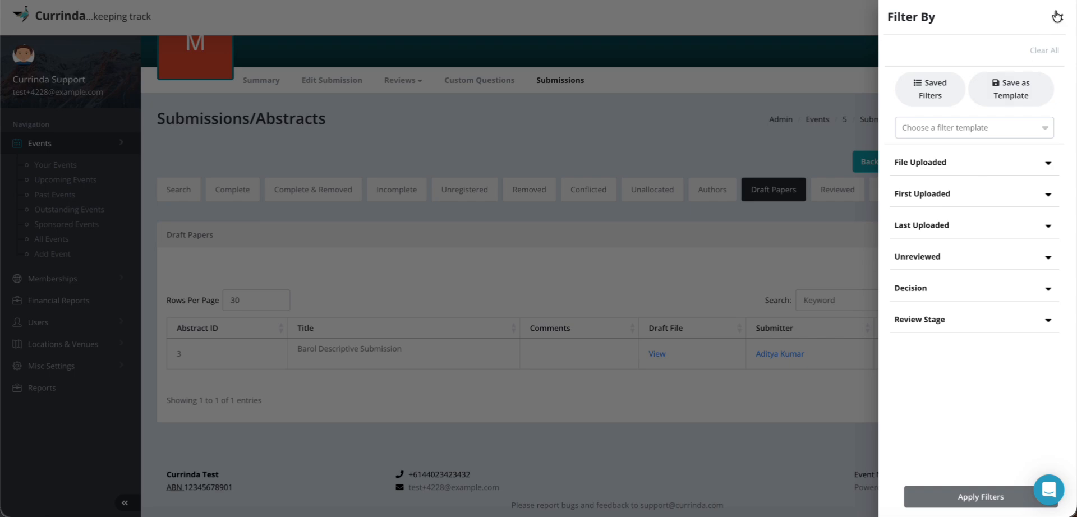
left_click(1058, 17)
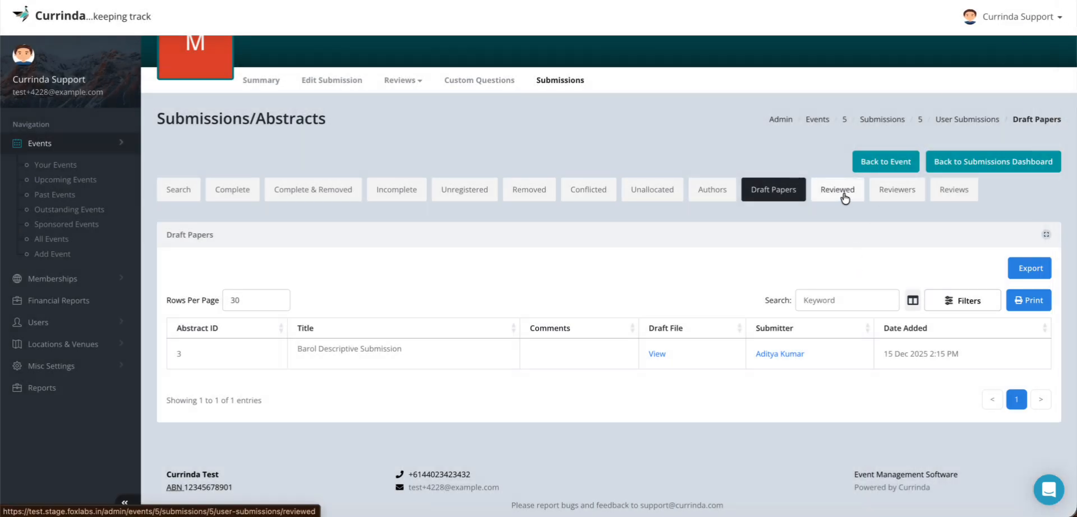
- View the Reviewed submissions list, and examine the Reviewers list with its average score and number of reviews
left_click(843, 193)
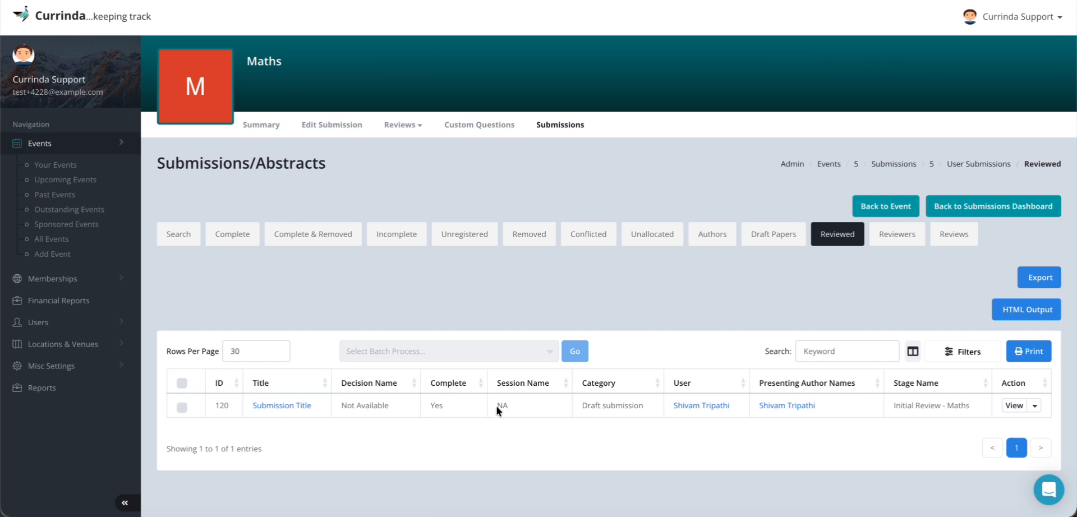
left_click(895, 235)
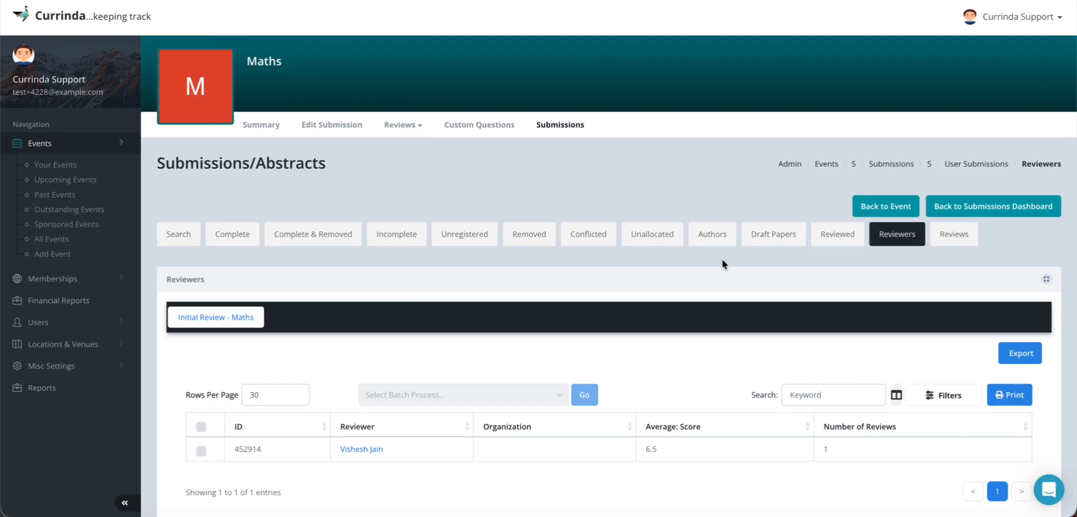
scroll(598, 337, "down", 2)
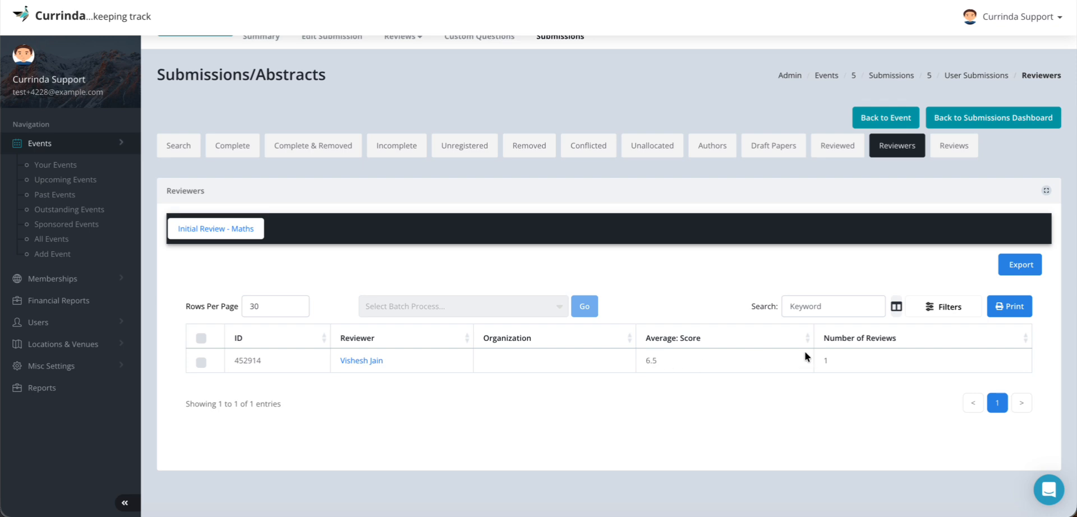
left_click(844, 360)
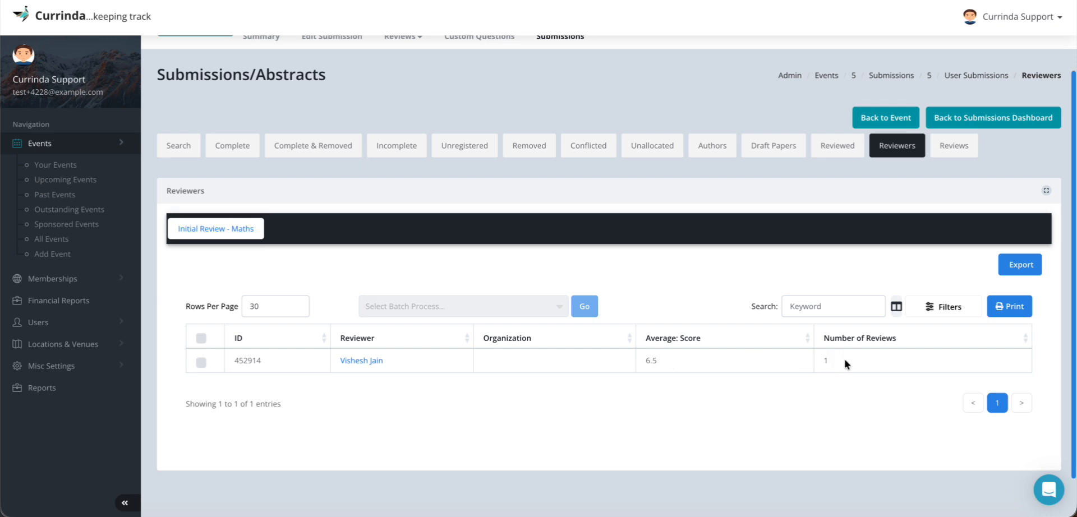
scroll(844, 360, "up", 1)
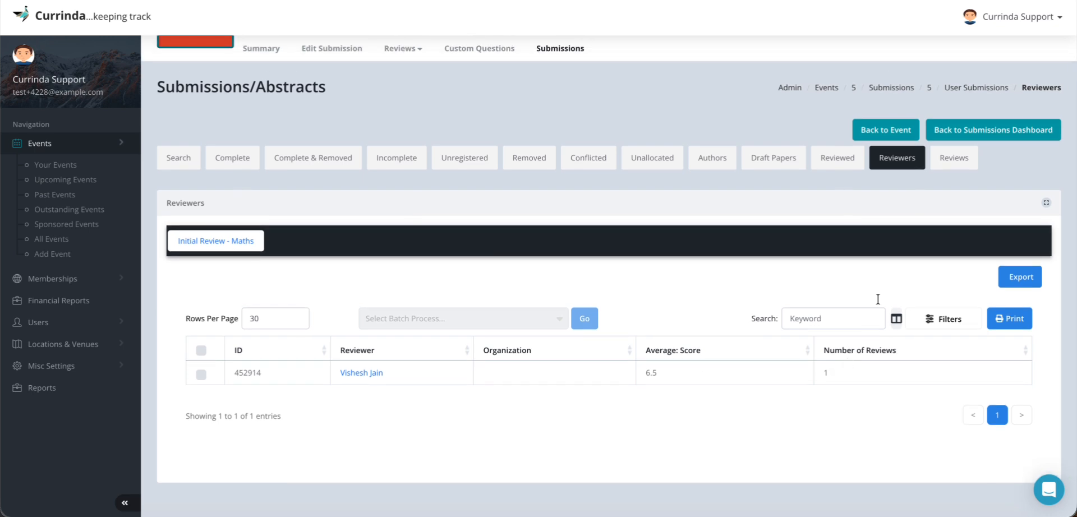
- View the Reviews list, examine the individual reviews and scores of Submission Title, and close them
left_click(945, 157)
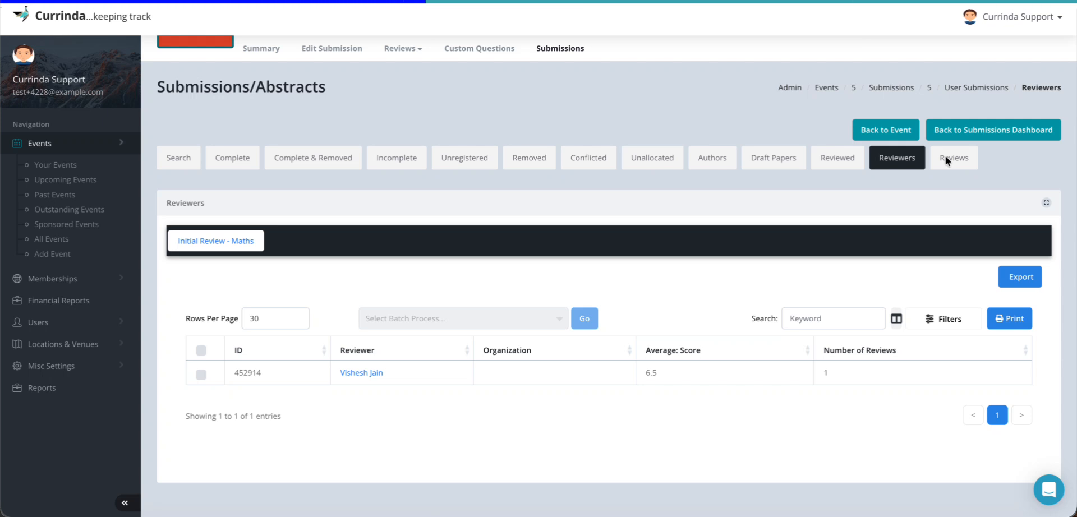
scroll(729, 344, "down", 3)
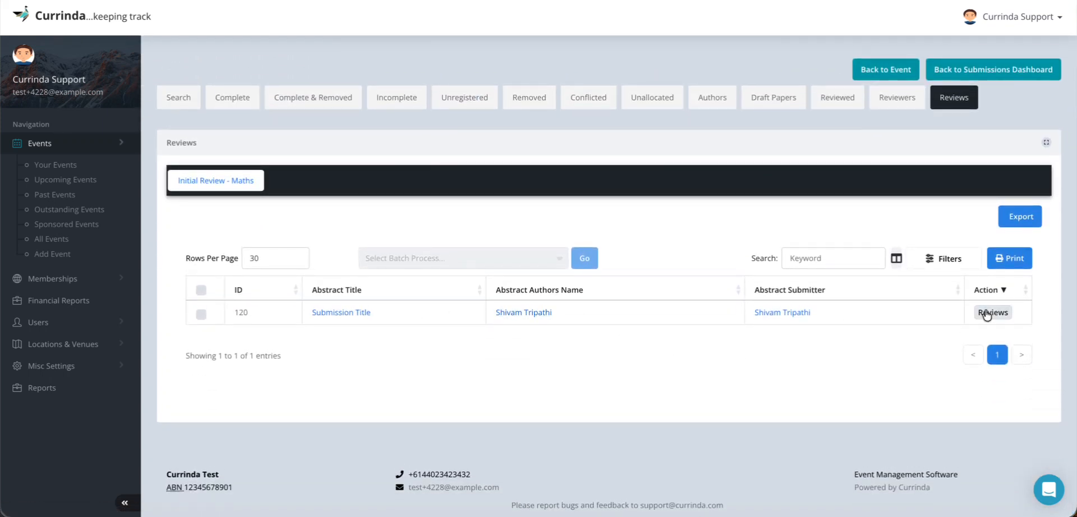
left_click(987, 314)
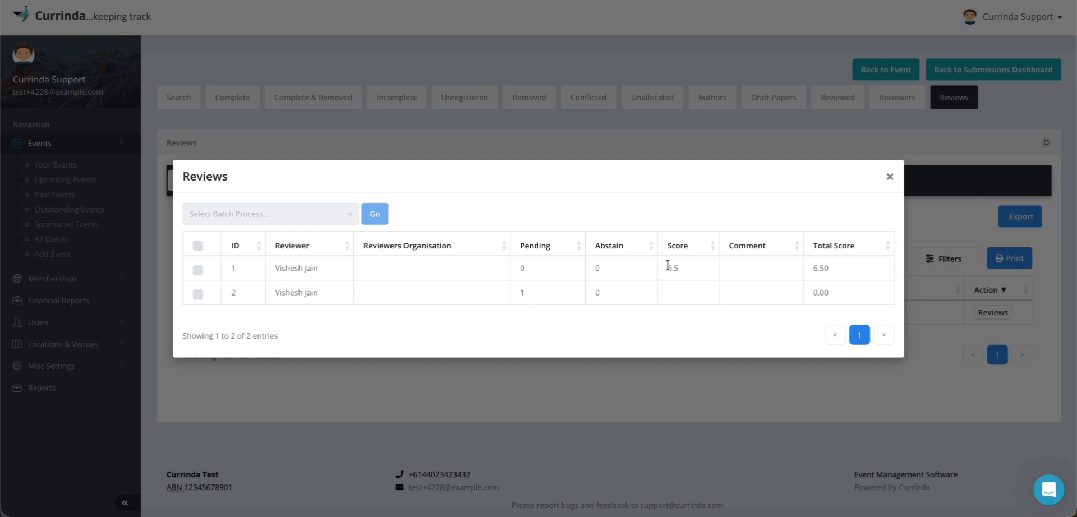
left_click_drag(667, 265, 695, 267)
left_click(890, 176)
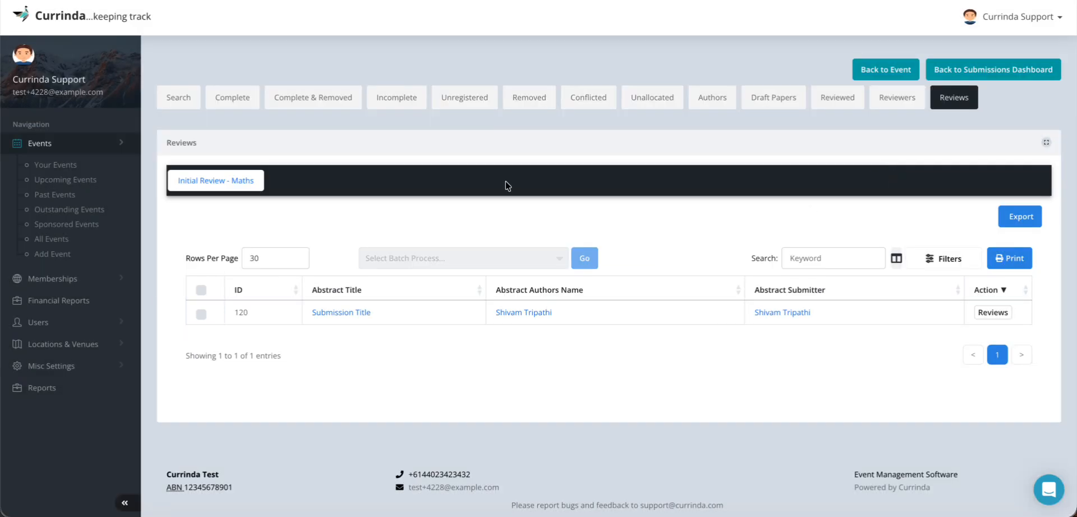
- Show the review management pages available for the Maths event
scroll(674, 152, "up", 3)
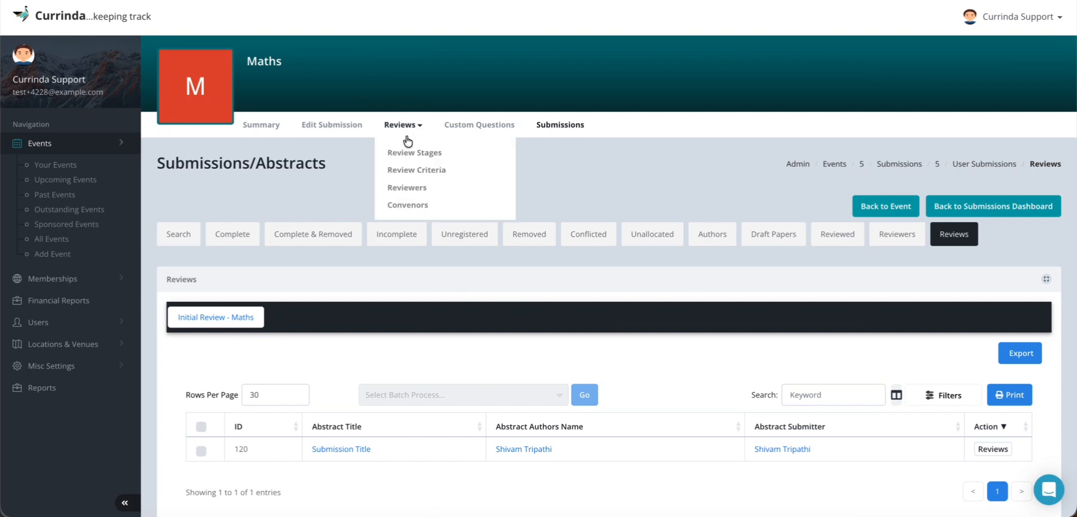
mouse_move(402, 138)
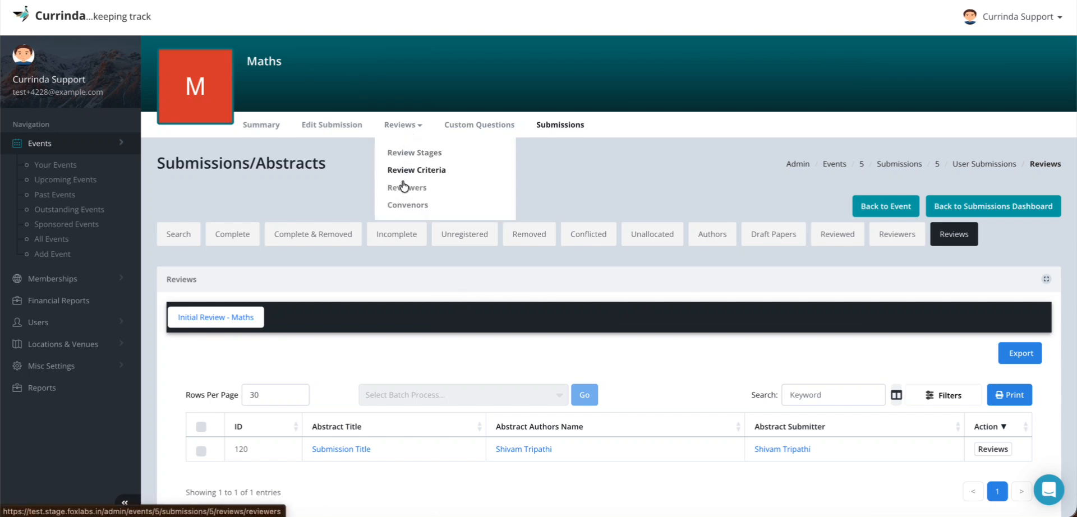